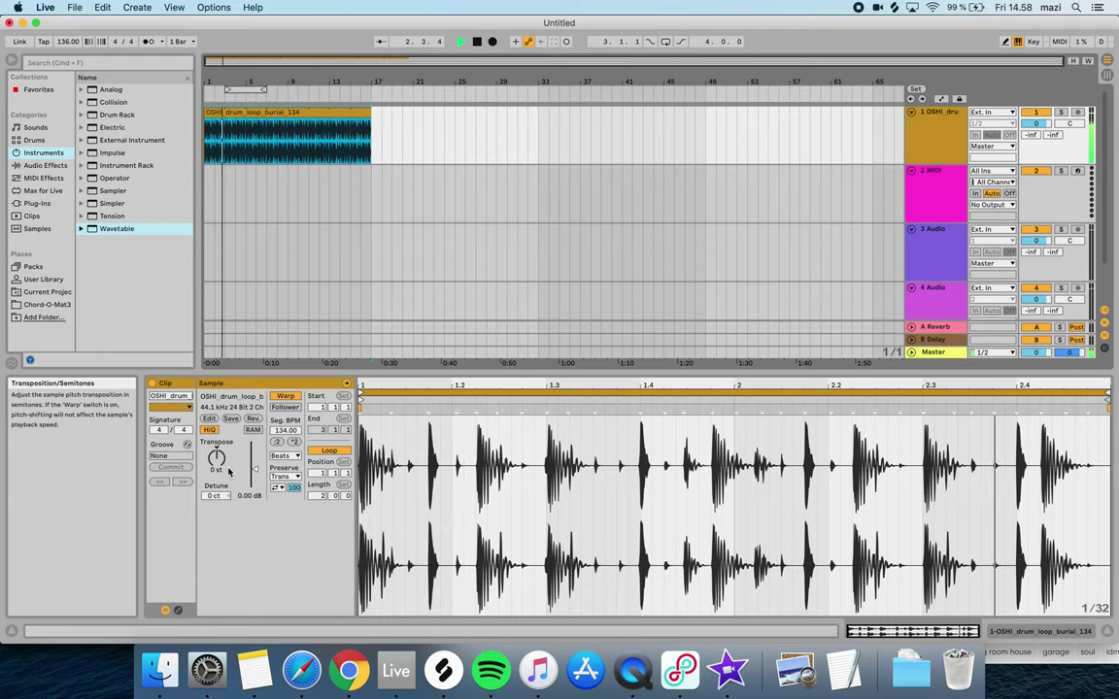
Transpose the drum loop clip to -2 semitones and select the empty MIDI track
left_click_drag(218, 461, 221, 472)
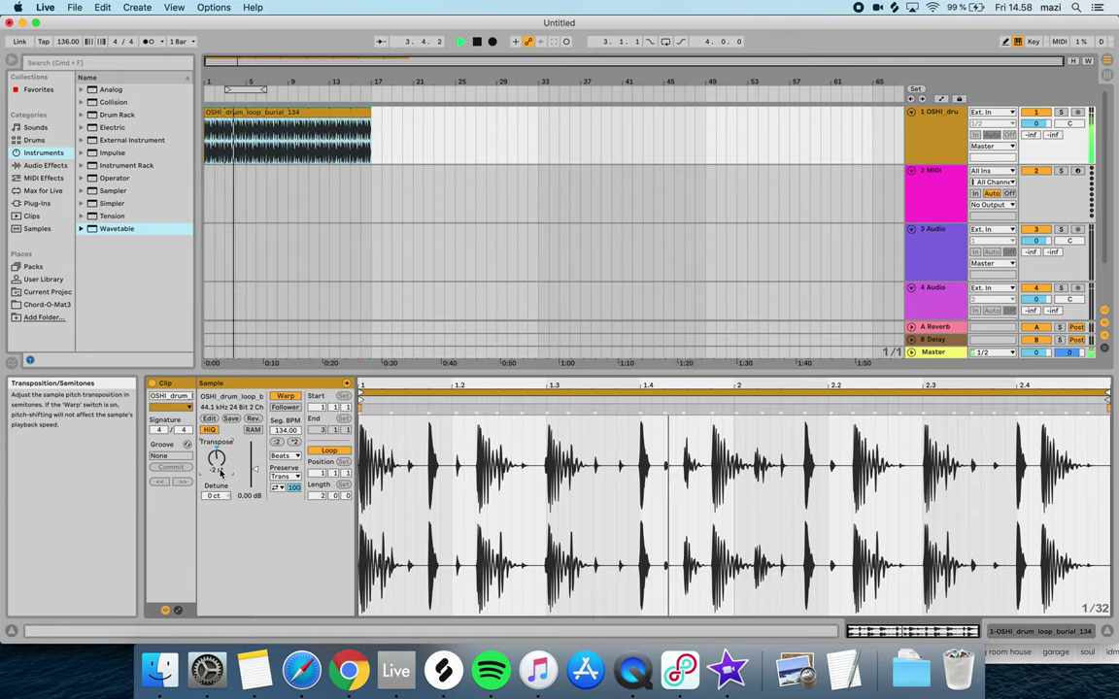
left_click(207, 190)
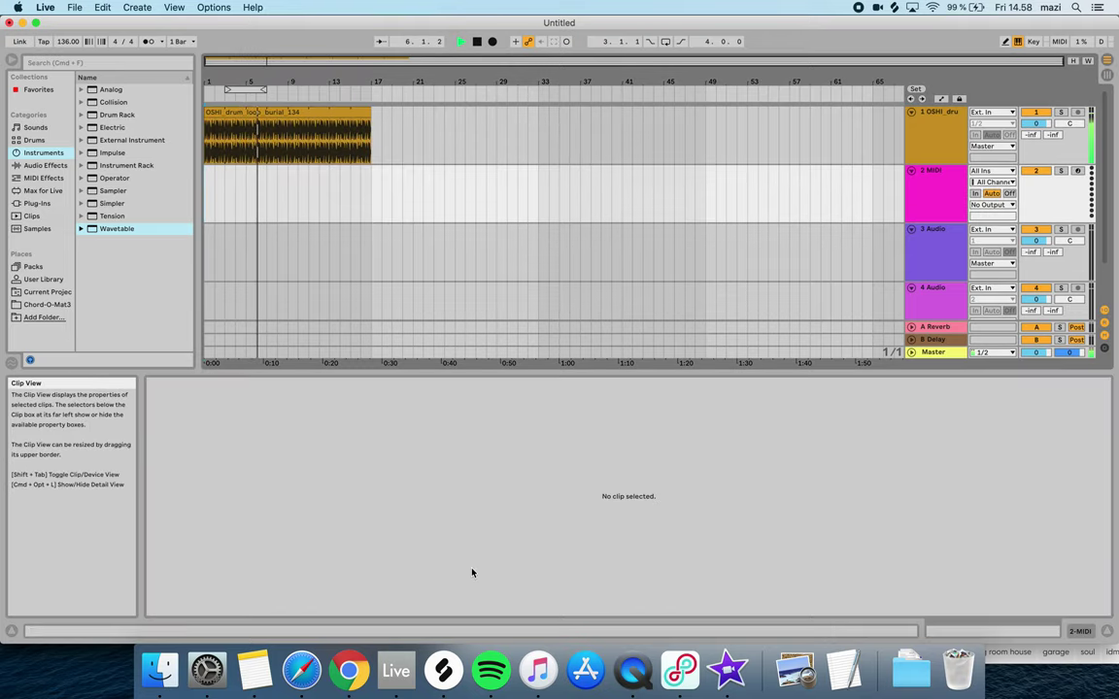
Switch to OneMotion's Chord Player in Safari and audition the F#m7 and Bm7 chords
left_click(302, 674)
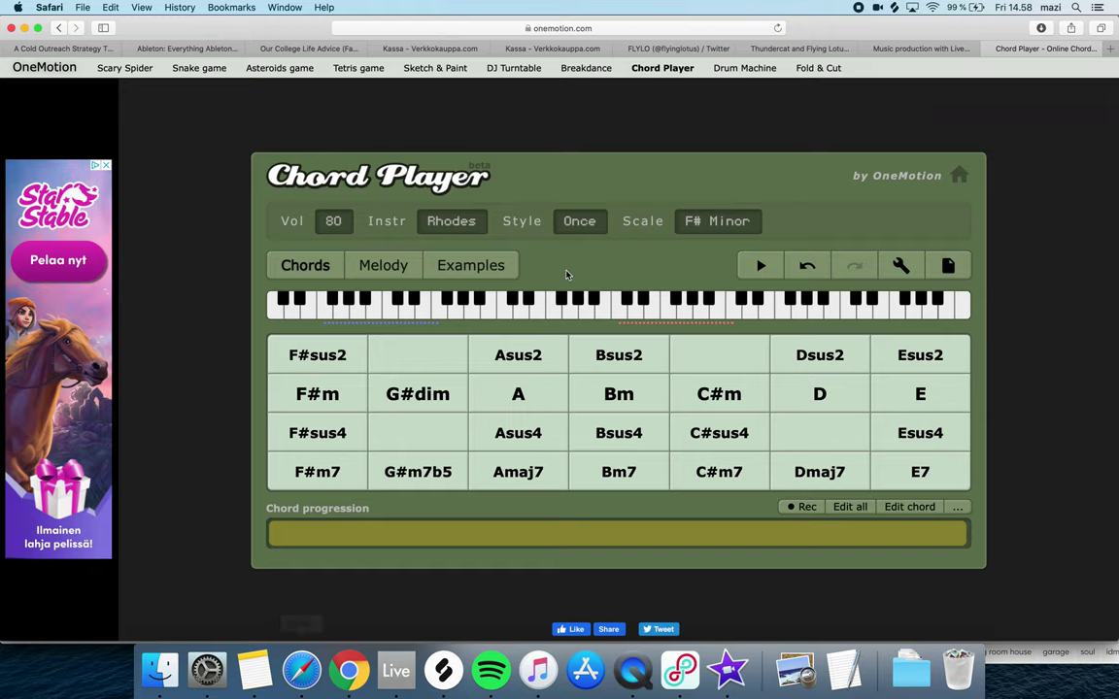
left_click(317, 470)
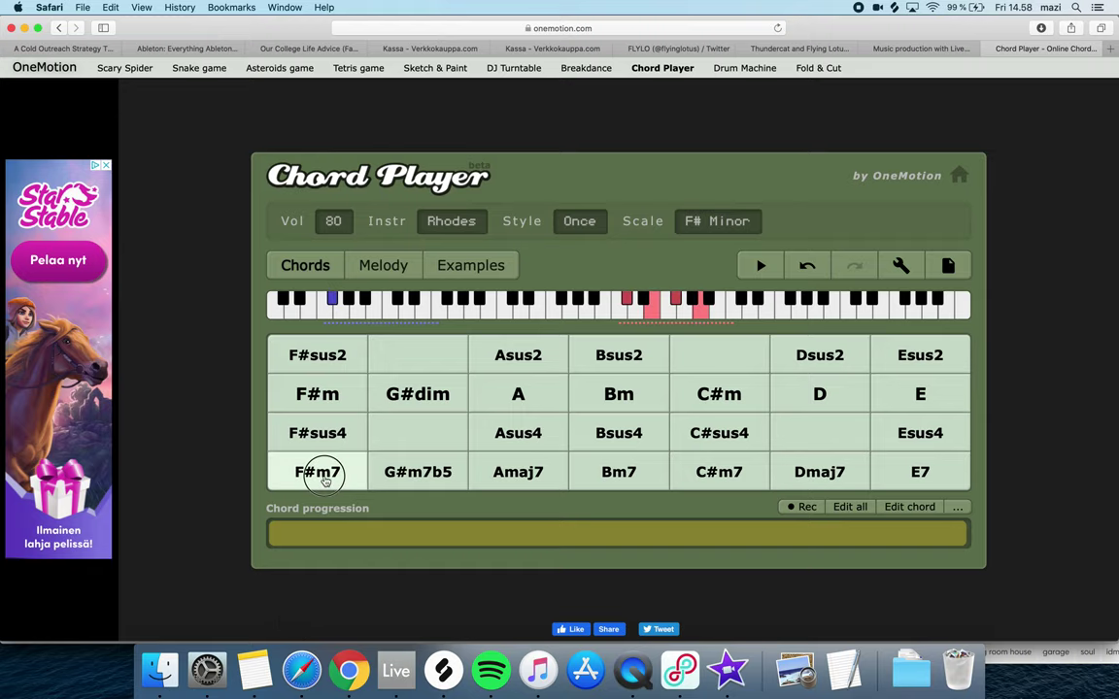
left_click(614, 472)
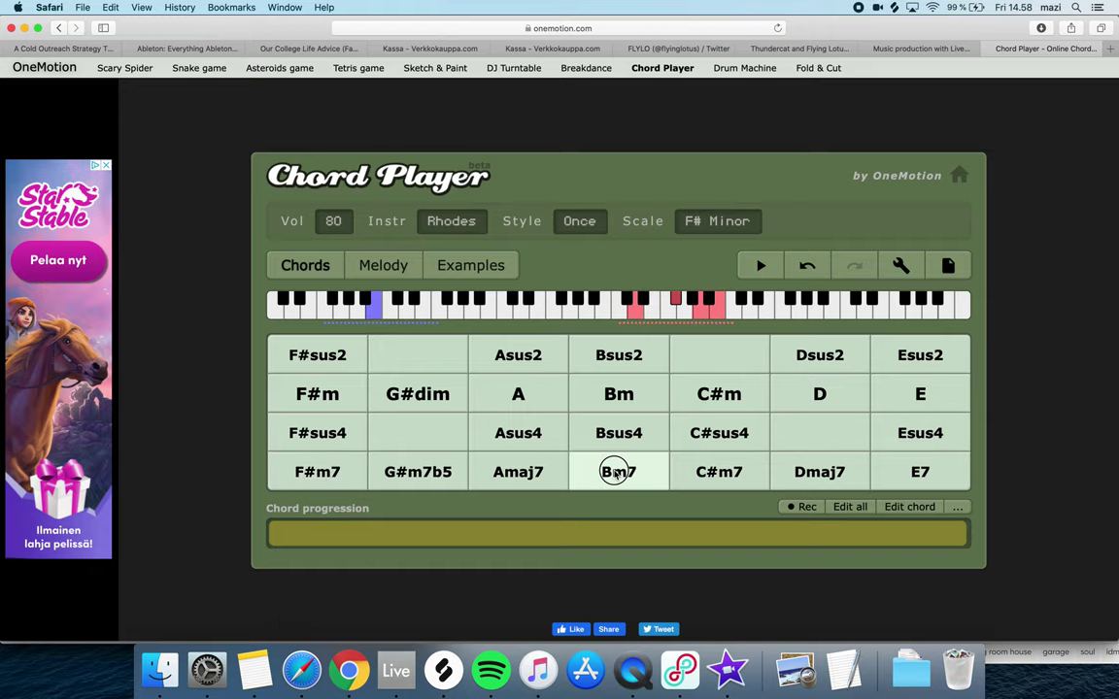
Set the Chord Player's scale to D Major
left_click(716, 223)
left_click(524, 275)
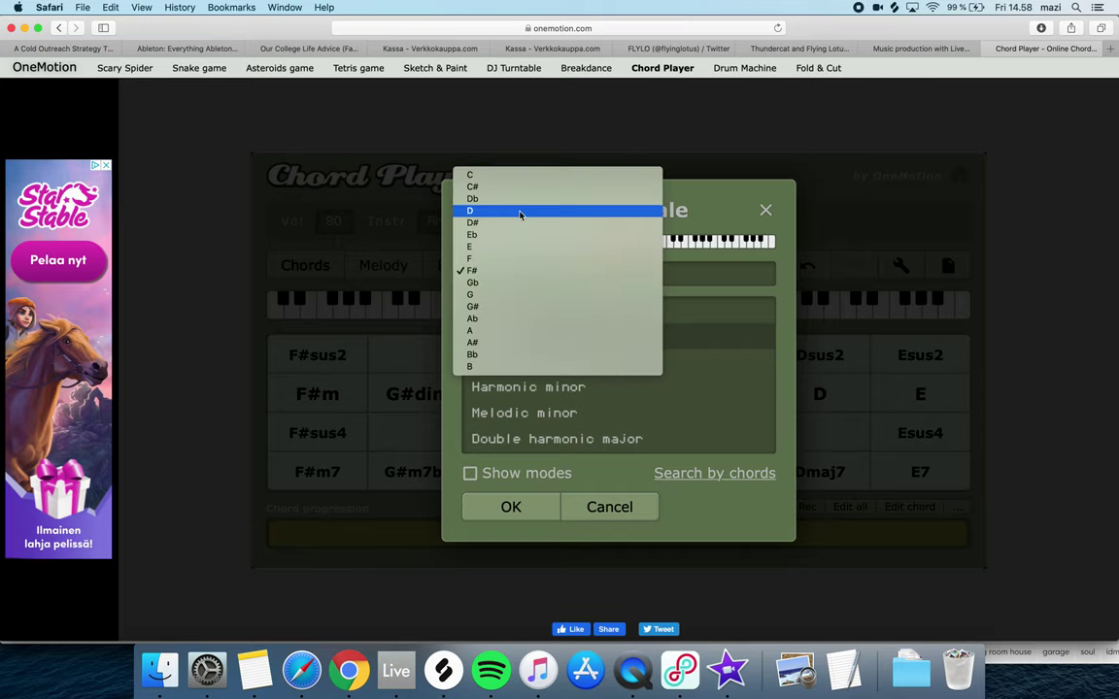
left_click(519, 212)
left_click(507, 309)
left_click(511, 505)
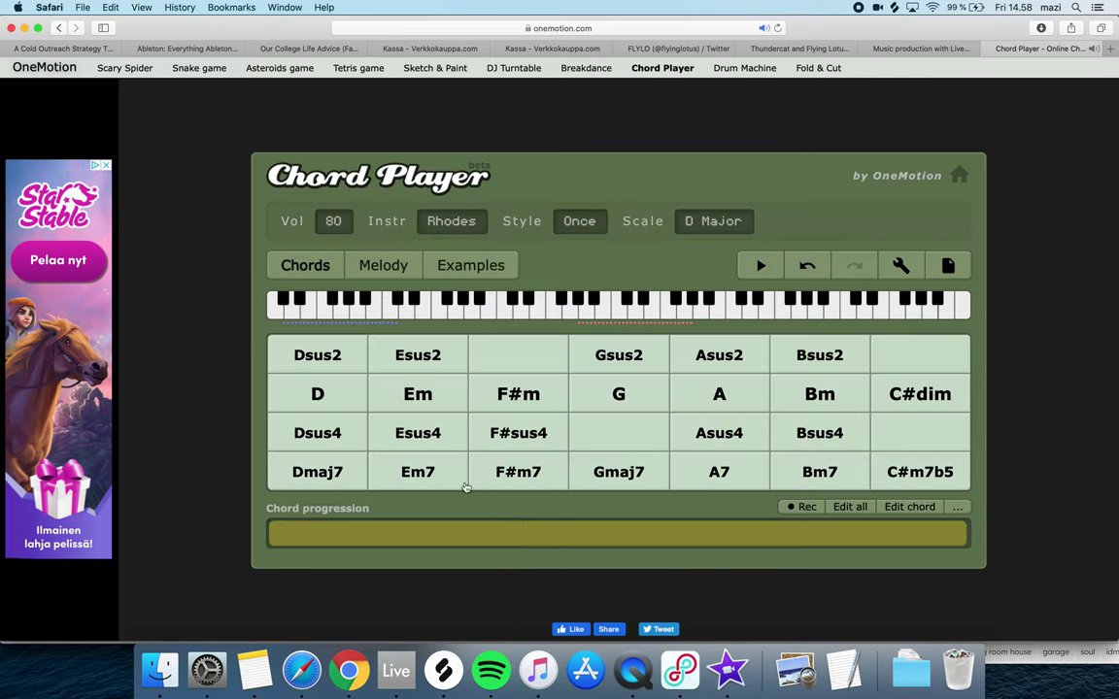
Audition the D Major seventh chords Gmaj7, Dmaj7, Bm7, Em7 and F#m7
left_click(597, 470)
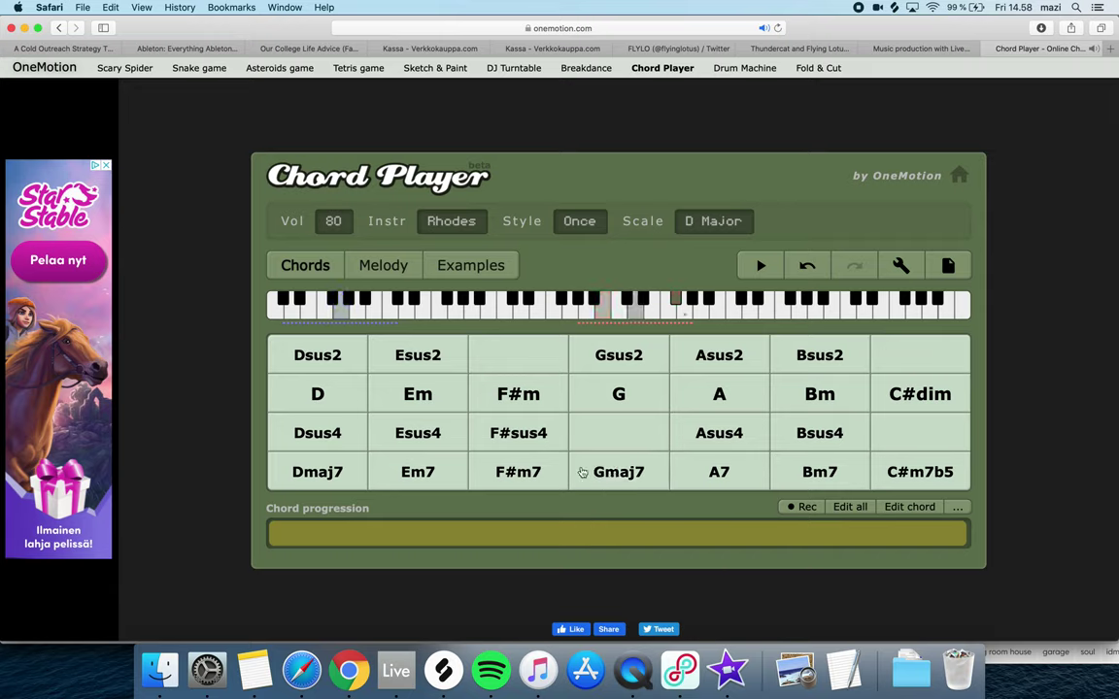
left_click(321, 483)
left_click(821, 466)
left_click(437, 474)
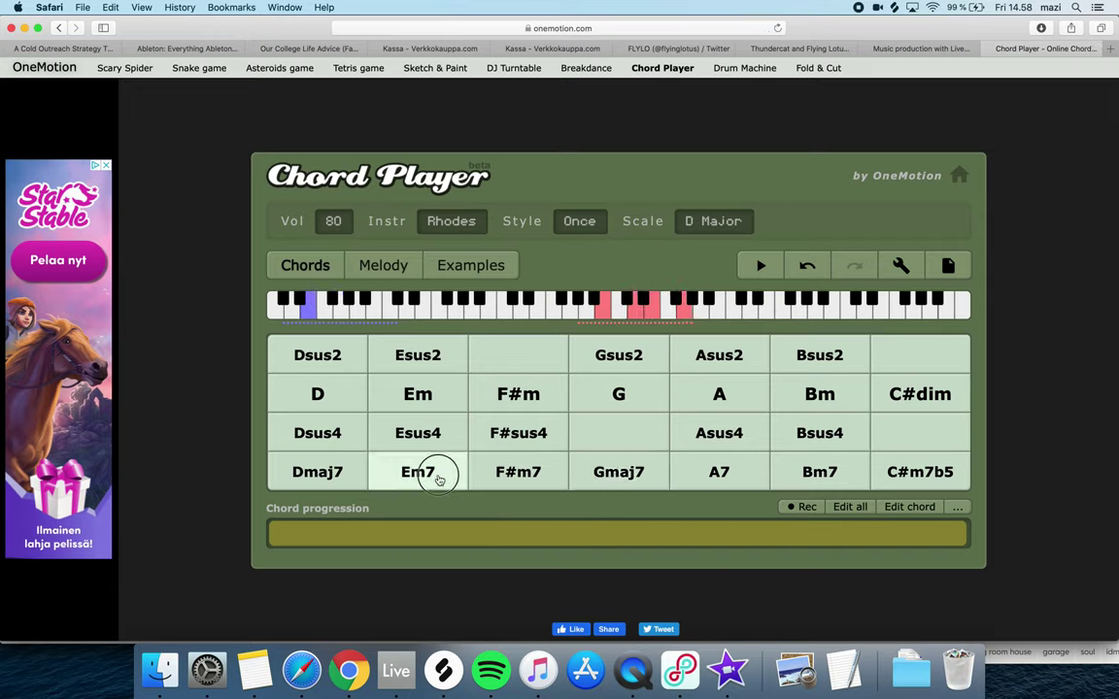
left_click(517, 469)
left_click(622, 473)
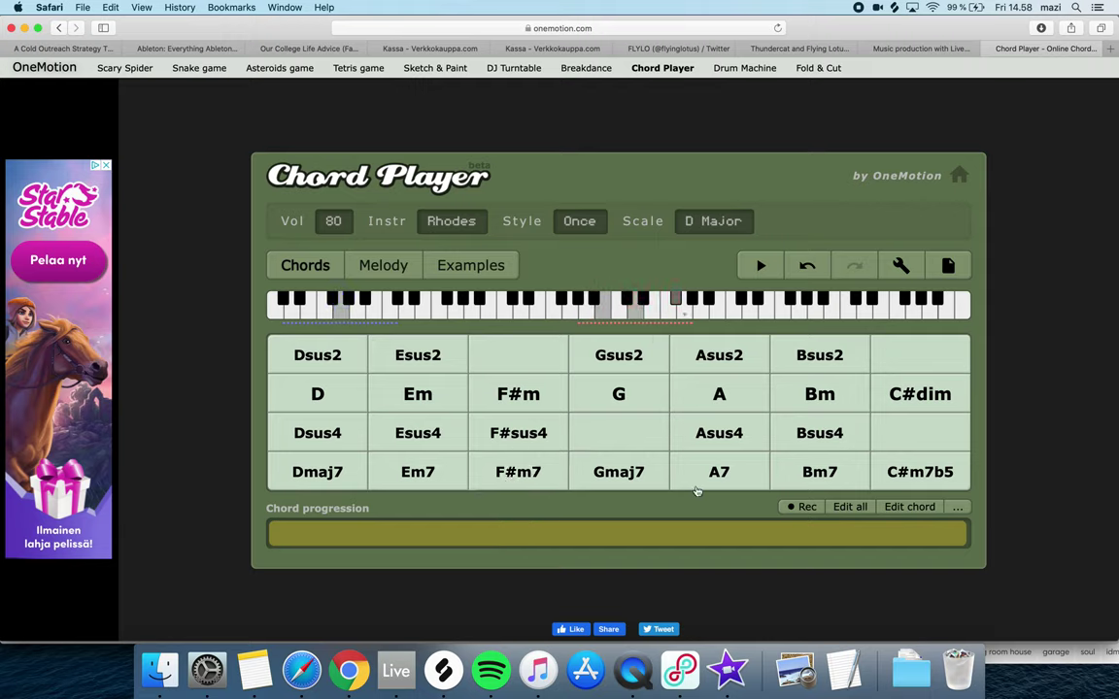
Record the chord progression Gmaj7, Dmaj7, Bm7, Em7
left_click(641, 473)
left_click(315, 486)
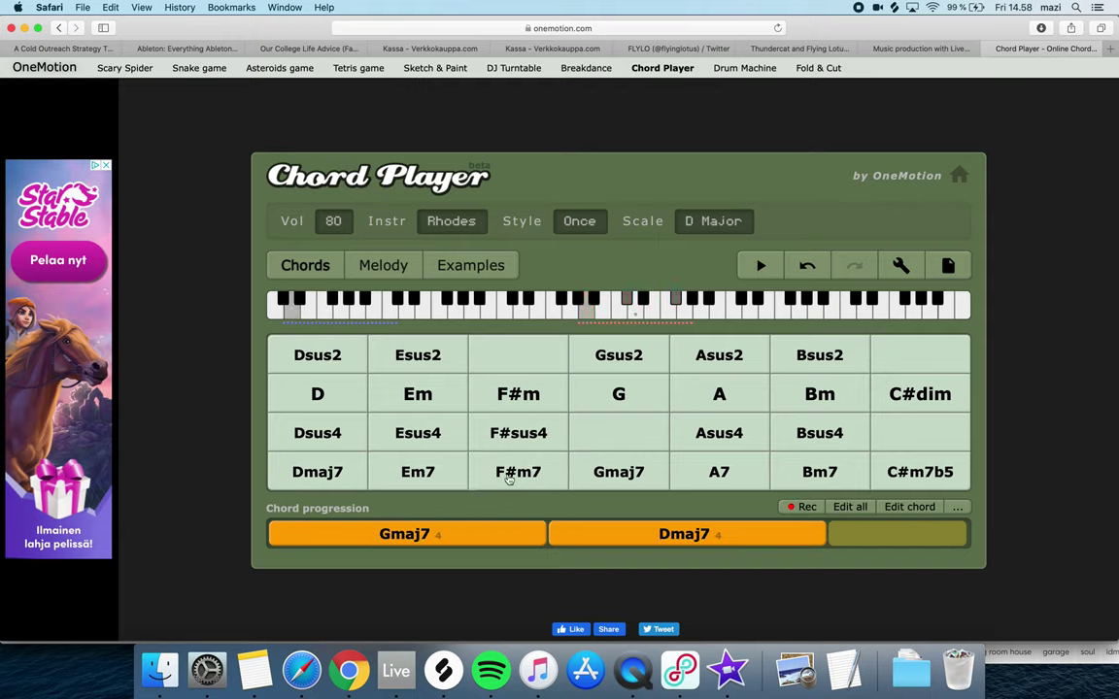
left_click(802, 481)
left_click(416, 473)
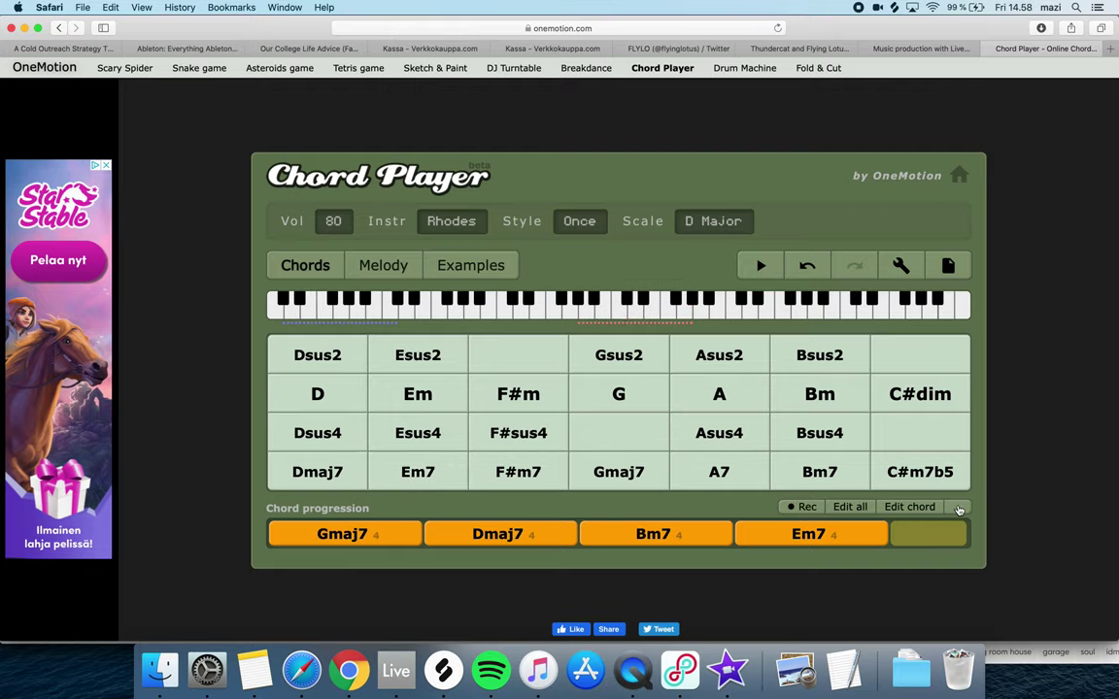
Export the chord progression as a MIDI file
left_click(951, 266)
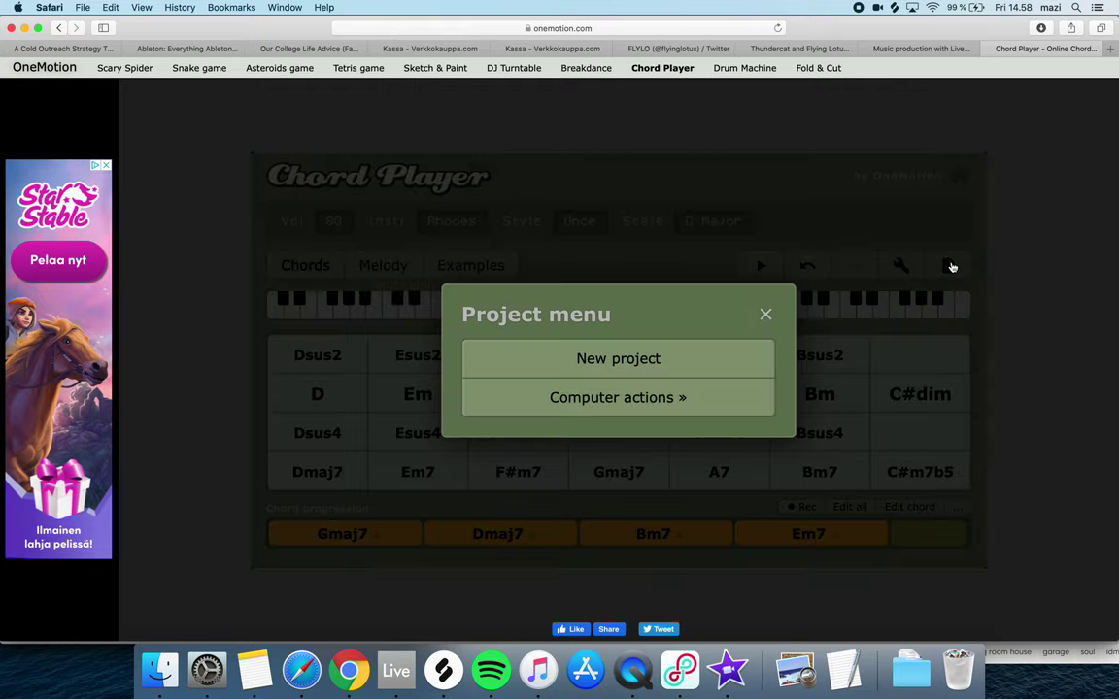
left_click(649, 399)
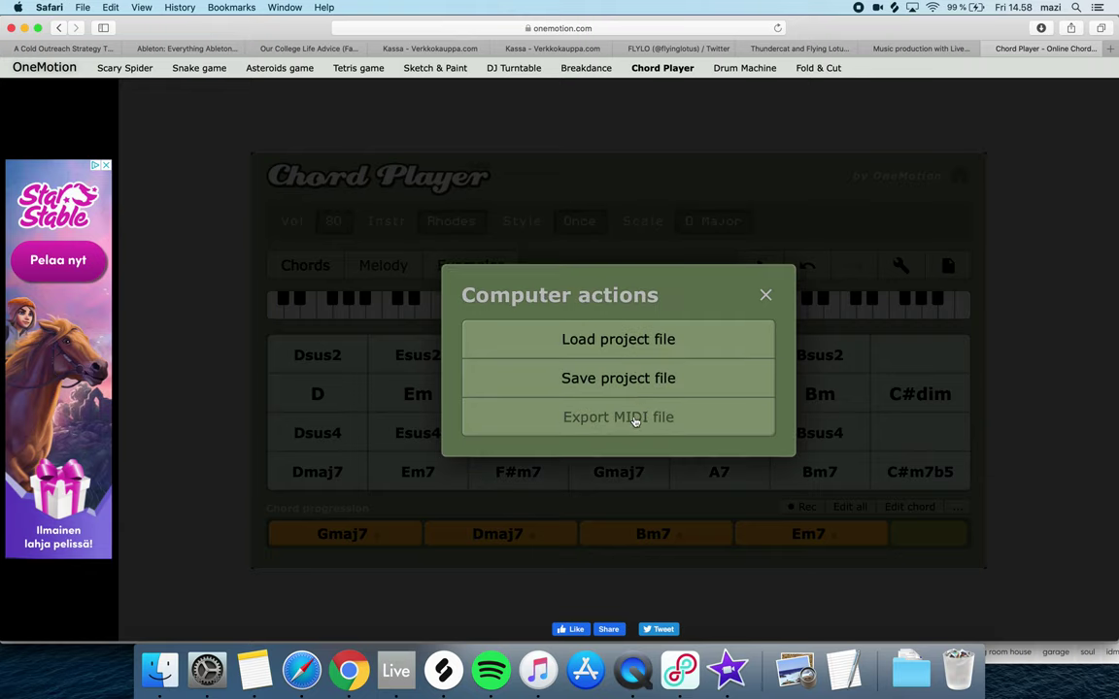
left_click(637, 416)
Switch to Ableton Live's Session View and import the downloaded chord MIDI file into the MIDI track's first clip slot
left_click(411, 652)
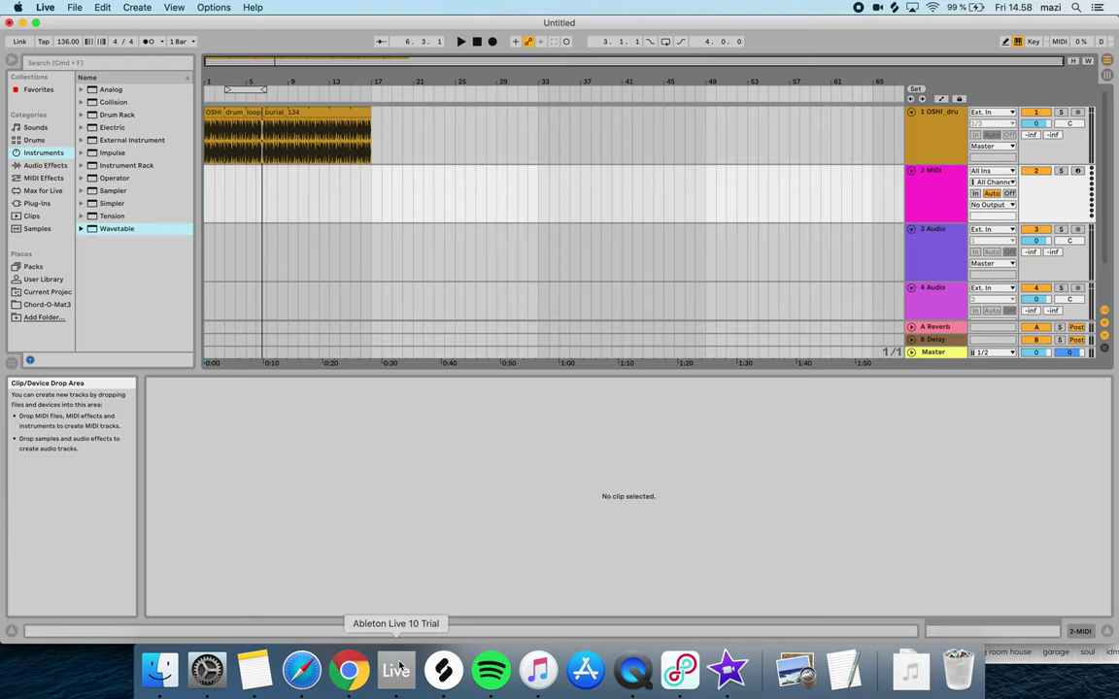
key("Tab")
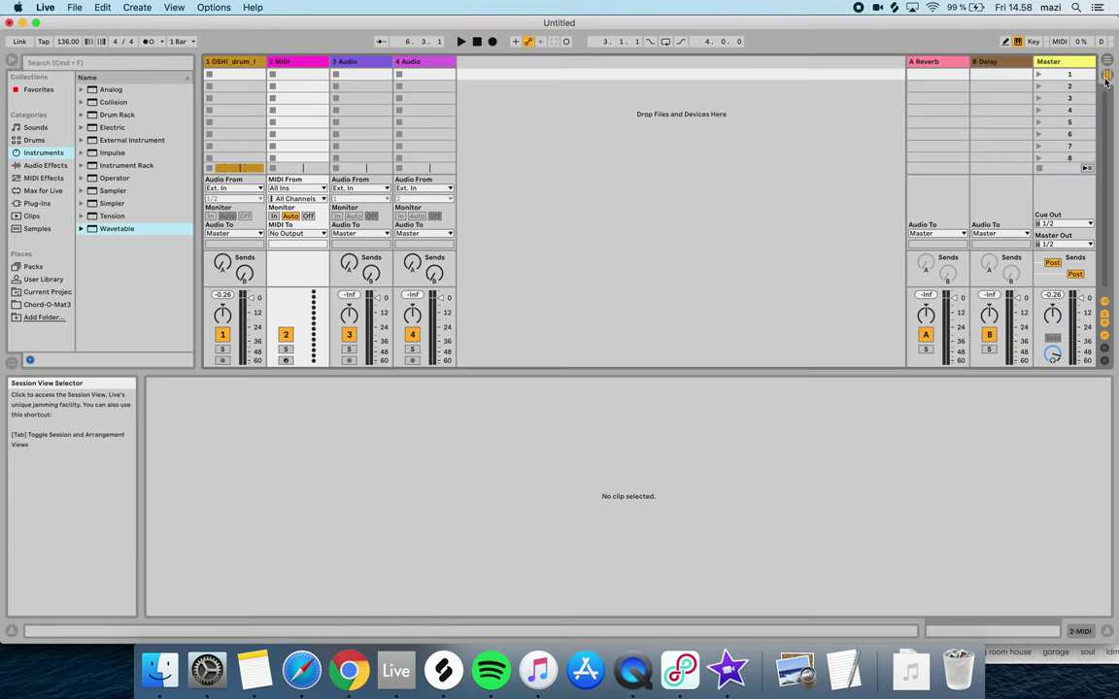
left_click(911, 668)
left_click_drag(915, 622, 307, 75)
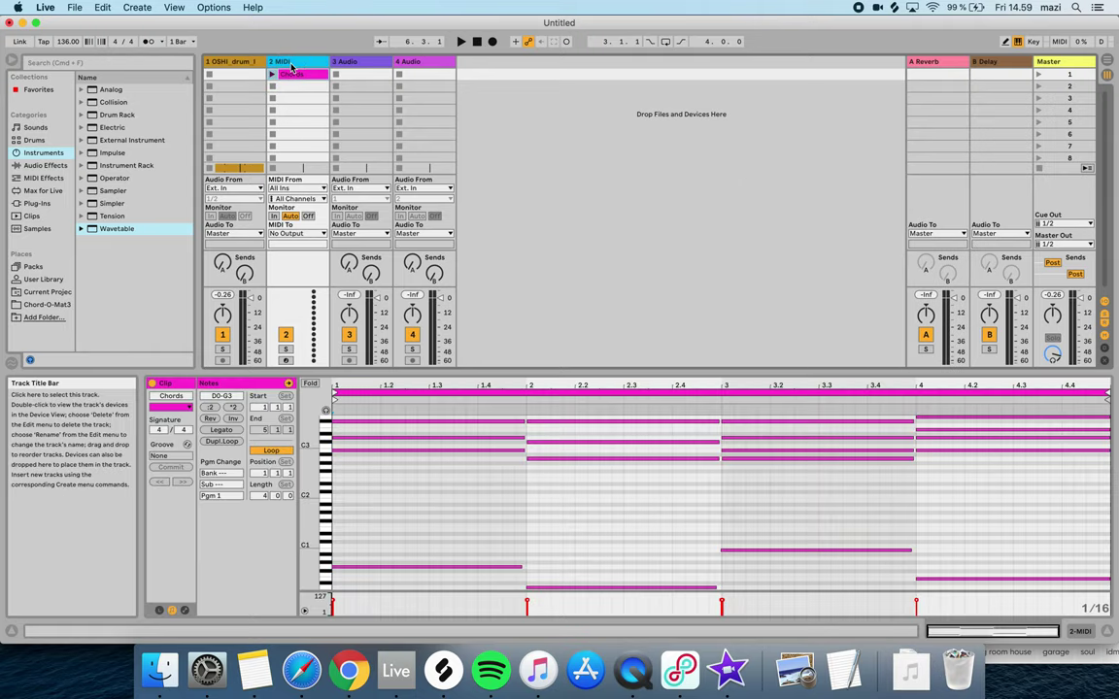
Load the Wavetable instrument onto the MIDI track and launch the Chords clip
left_click(43, 165)
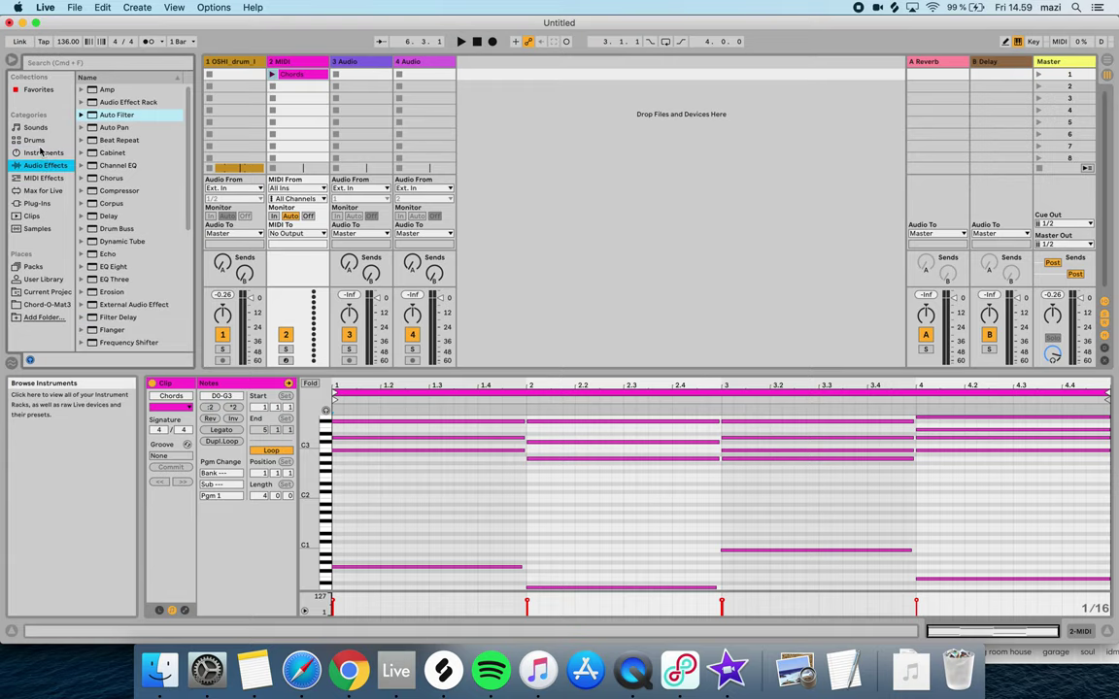
left_click(42, 152)
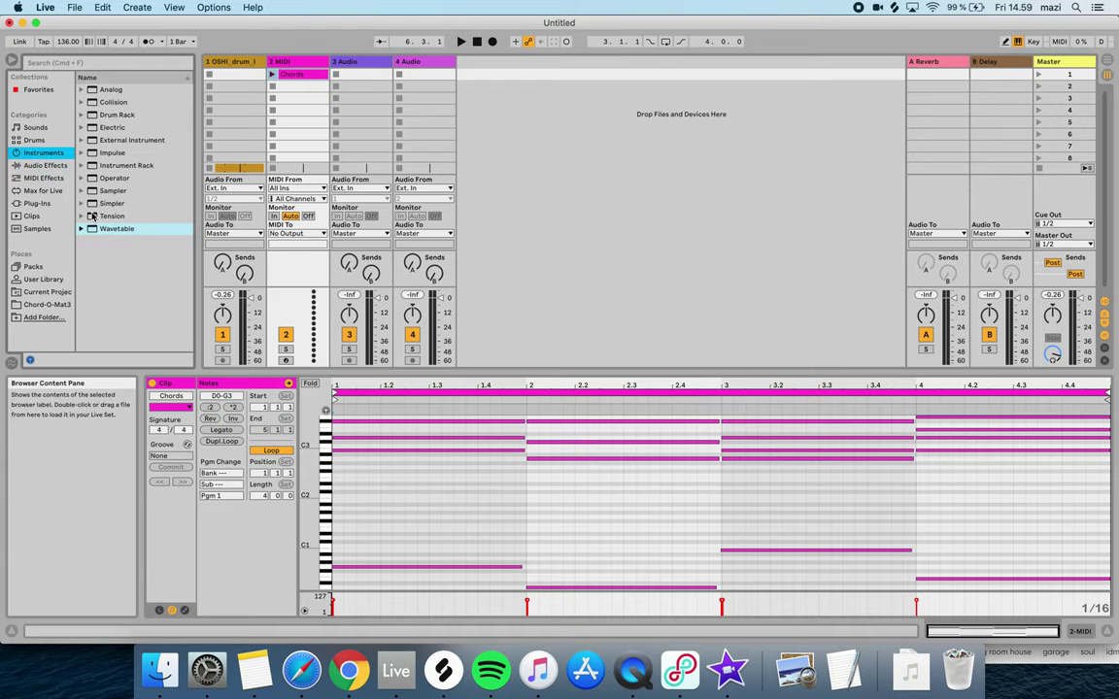
left_click_drag(117, 228, 302, 148)
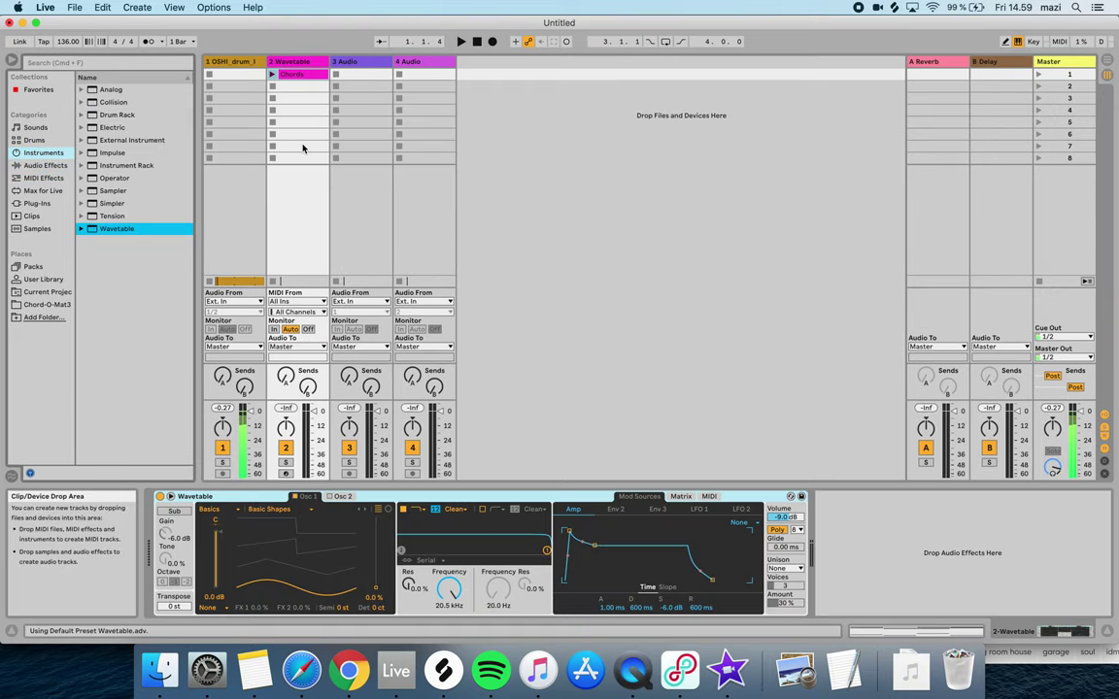
left_click(272, 75)
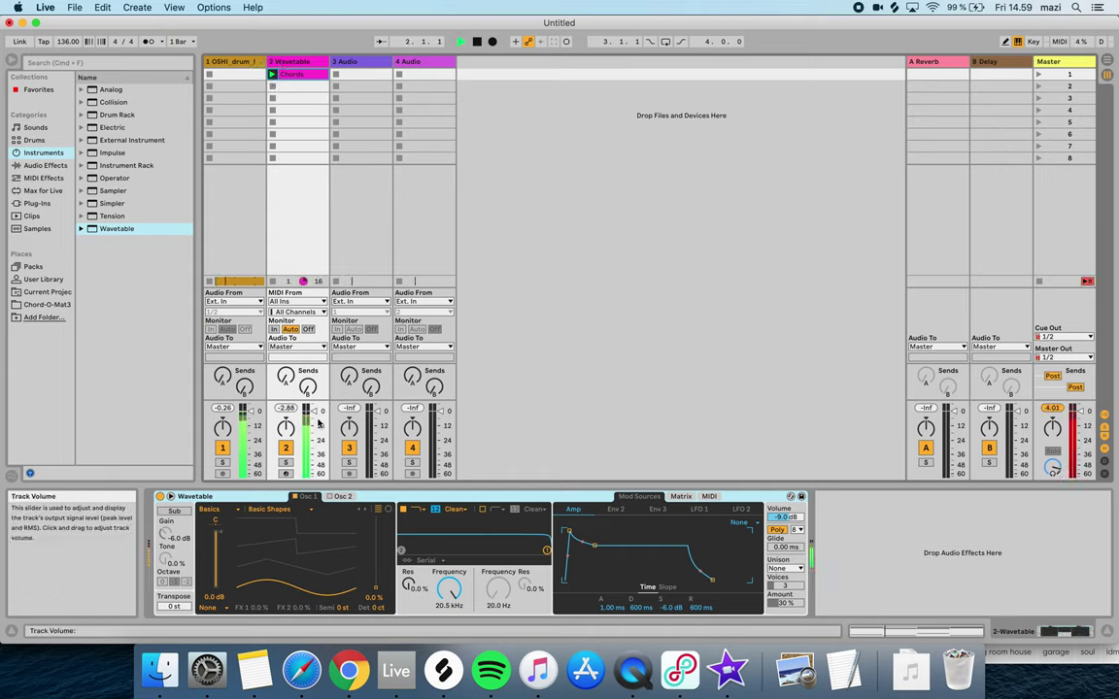
Shape Wavetable's amp envelope to 646 ms attack, 420 ms decay and -14 dB sustain, and set Env 2's pitch modulation to -3
left_click_drag(580, 531, 581, 531)
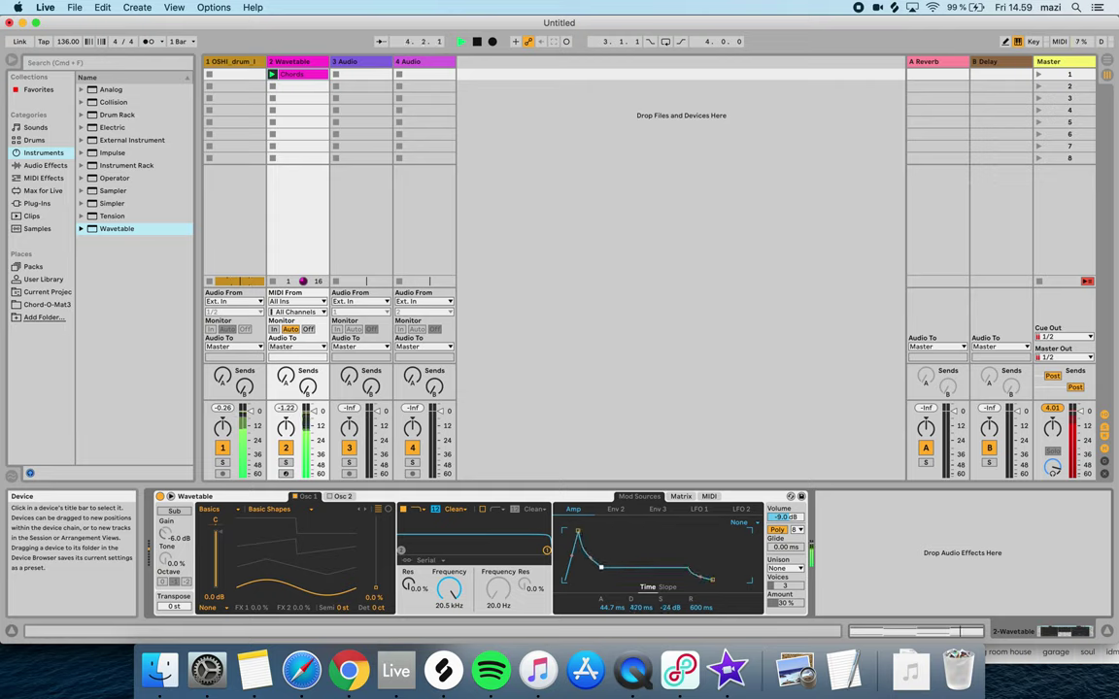
left_click_drag(601, 567, 601, 557)
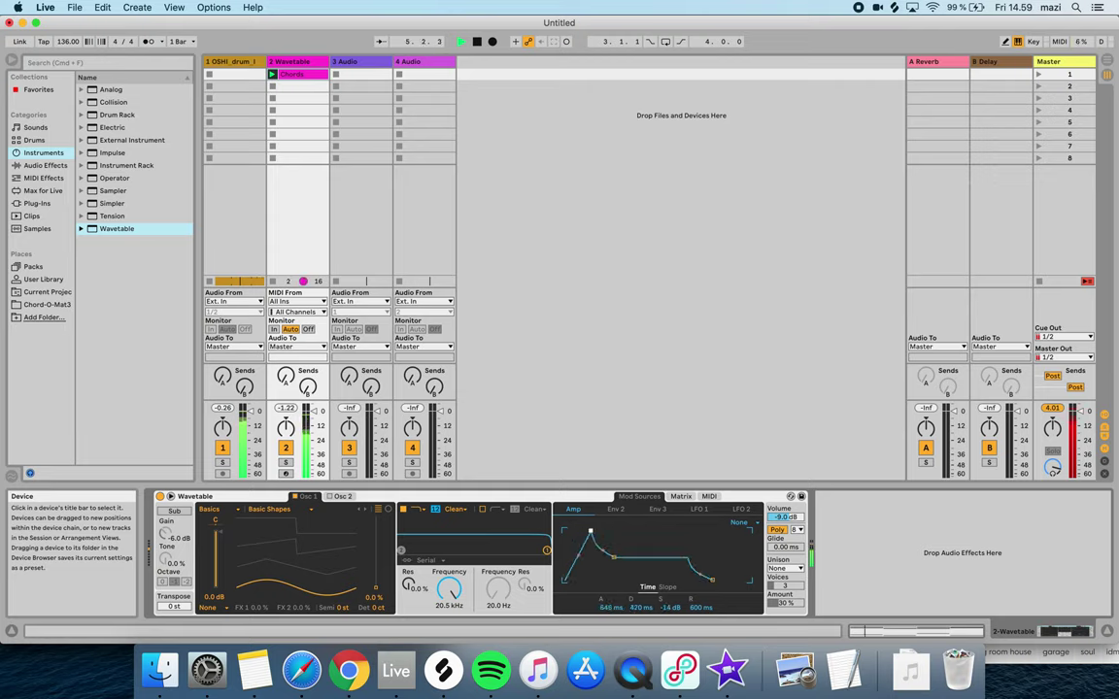
left_click(681, 496)
left_click_drag(654, 535, 655, 543)
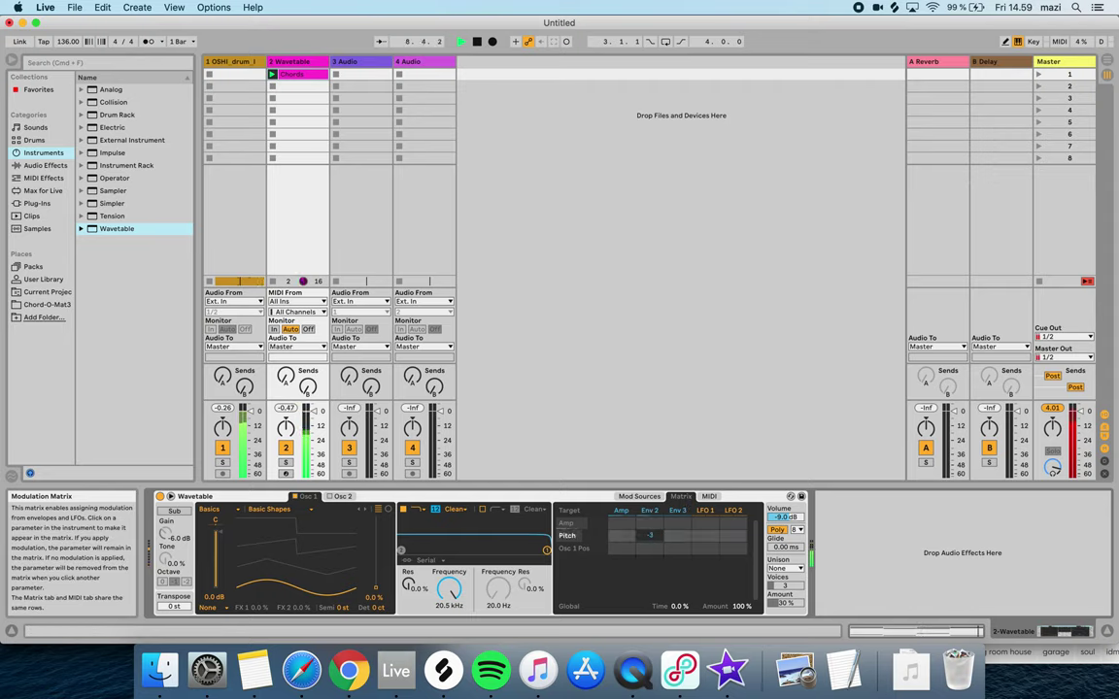
Open the Chords clip's notes and move the bass note in bar 4 up to F1
left_click(898, 631)
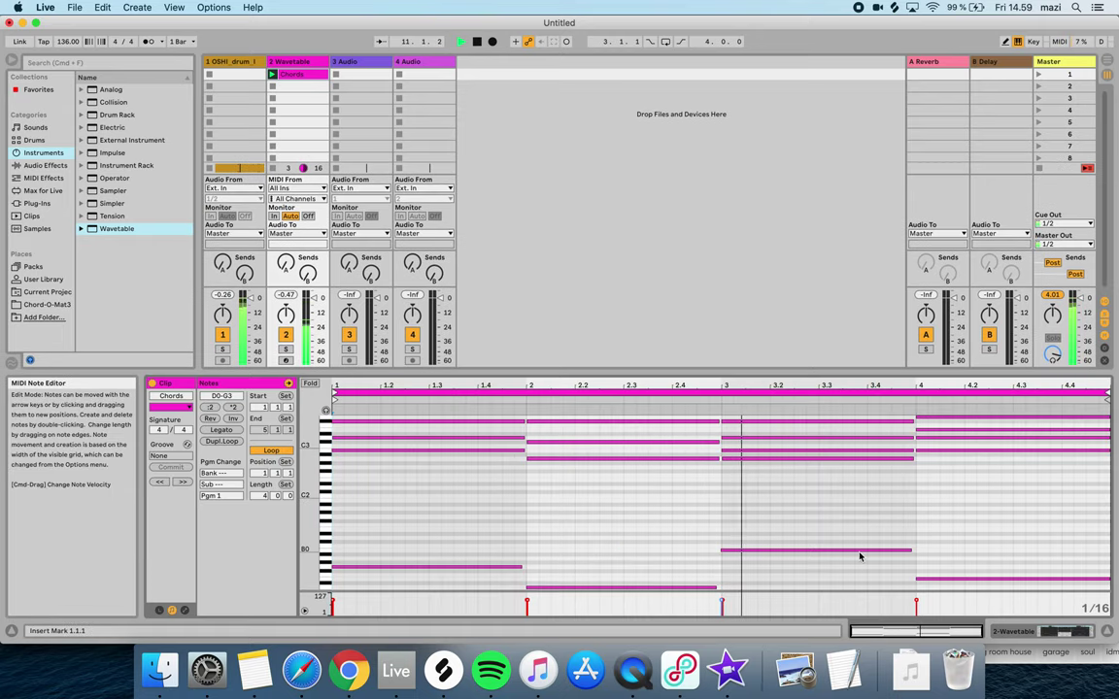
left_click_drag(936, 580, 937, 525)
scroll(938, 526, "up", 3)
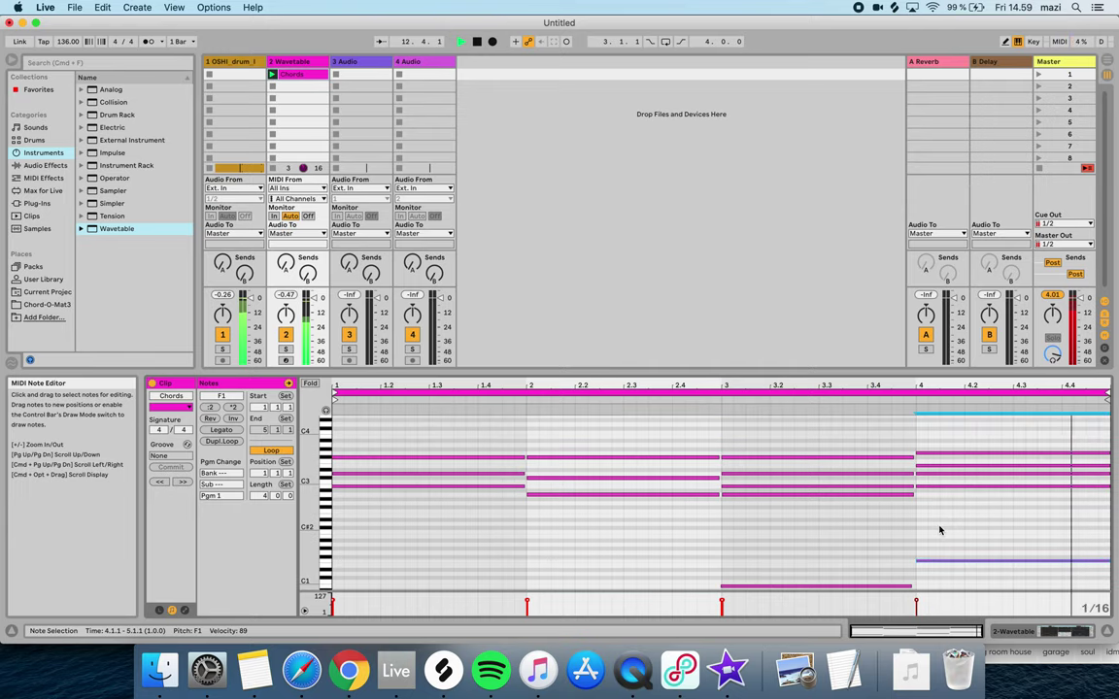
Add a one-beat D4 note at the start of bar 1
double_click(338, 424)
left_click_drag(374, 425, 381, 429)
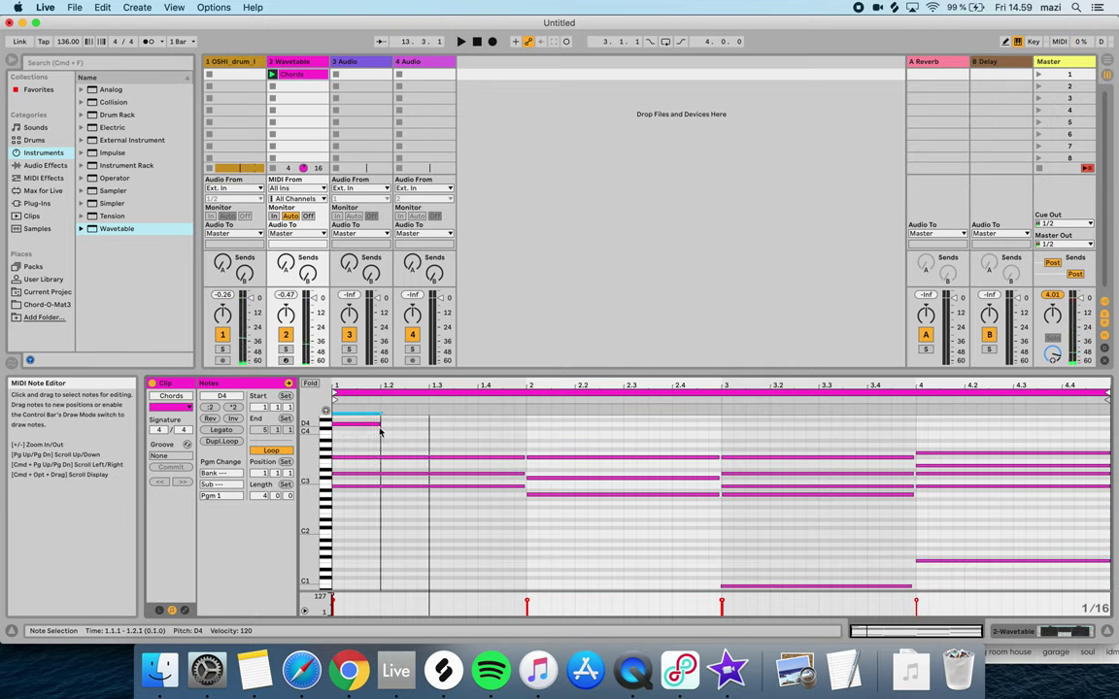
Duplicate the D4 note beat by beat to the end of bar 4 and play the clip
key("super+d")
key("super+d")
key("super+d")
key("super+d")
key("super+d")
key("super+d")
key("super+d")
key("super+d")
key("super+d")
key("super+d")
key("super+d")
key("super+d")
key("super+d")
key("super+d")
key("super+d")
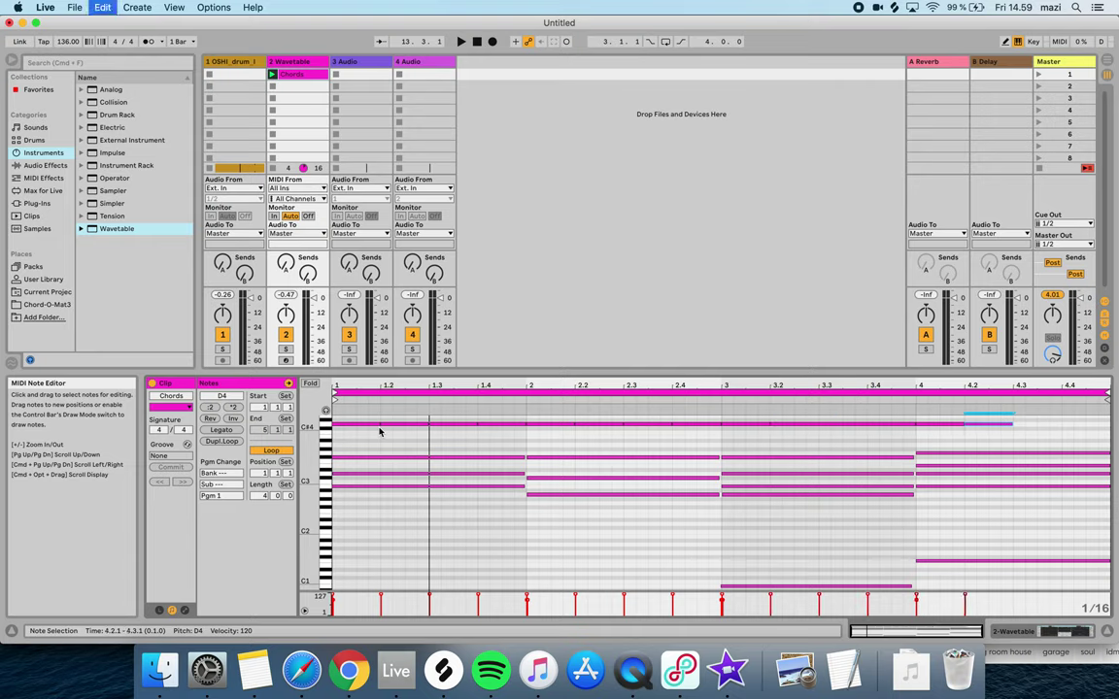
key("space")
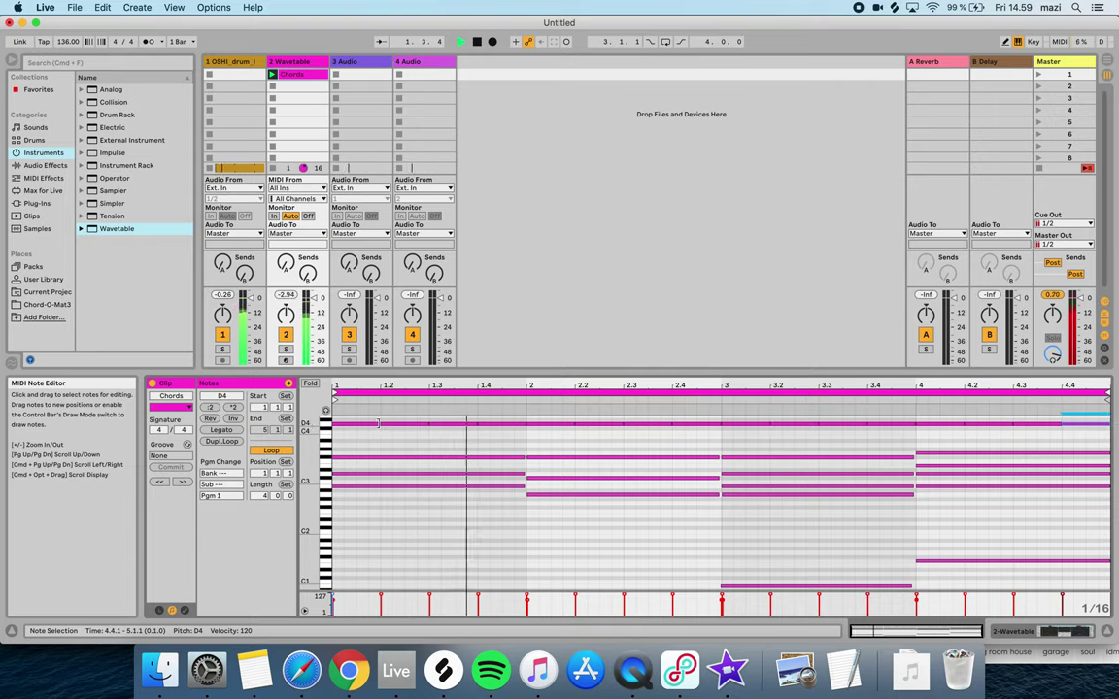
Lengthen the first D4 note to two beats and delete all the other D4 notes in the clip
left_click_drag(379, 424, 429, 425)
left_click(497, 424)
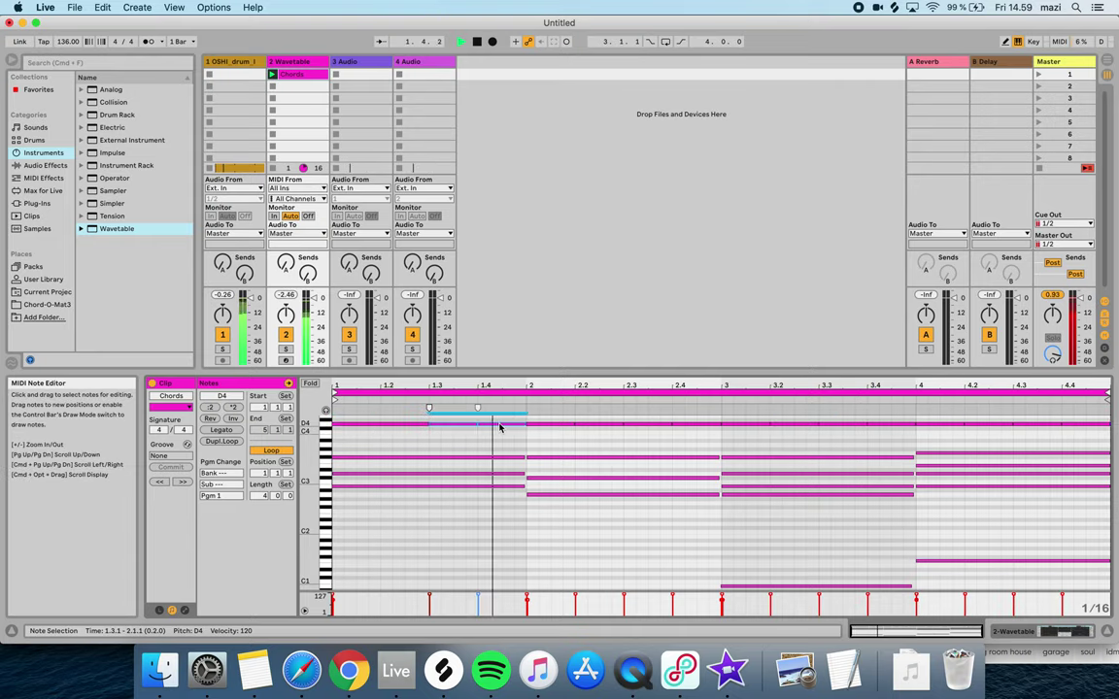
key("Delete")
left_click_drag(571, 435, 1031, 411)
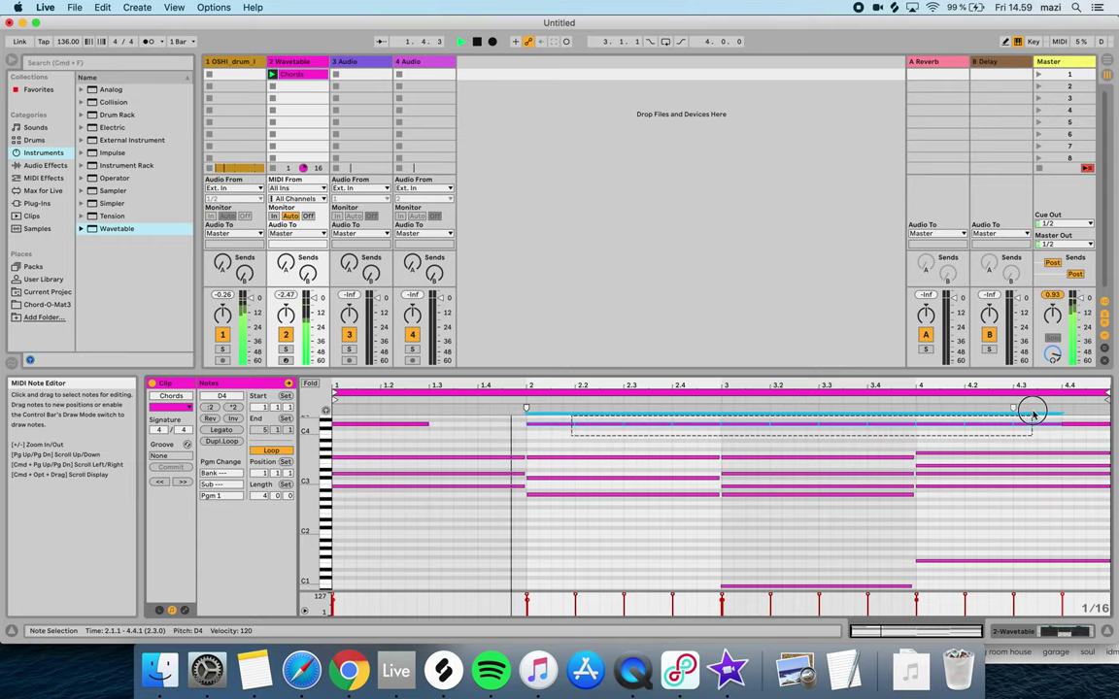
key("Delete")
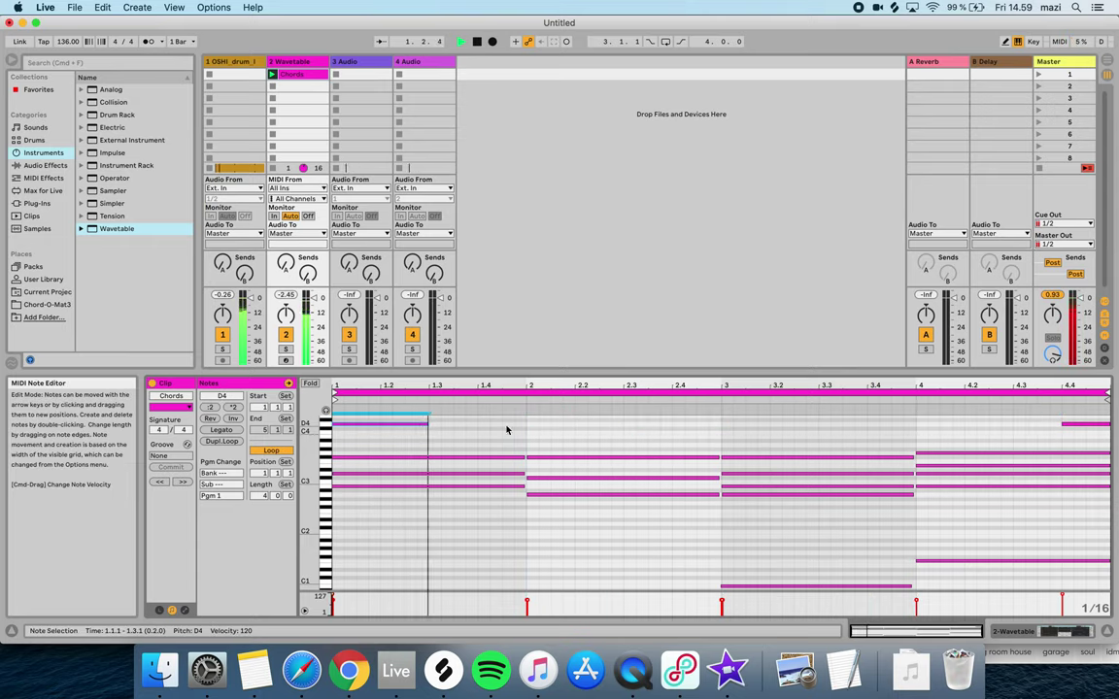
left_click(375, 424)
key("super+f")
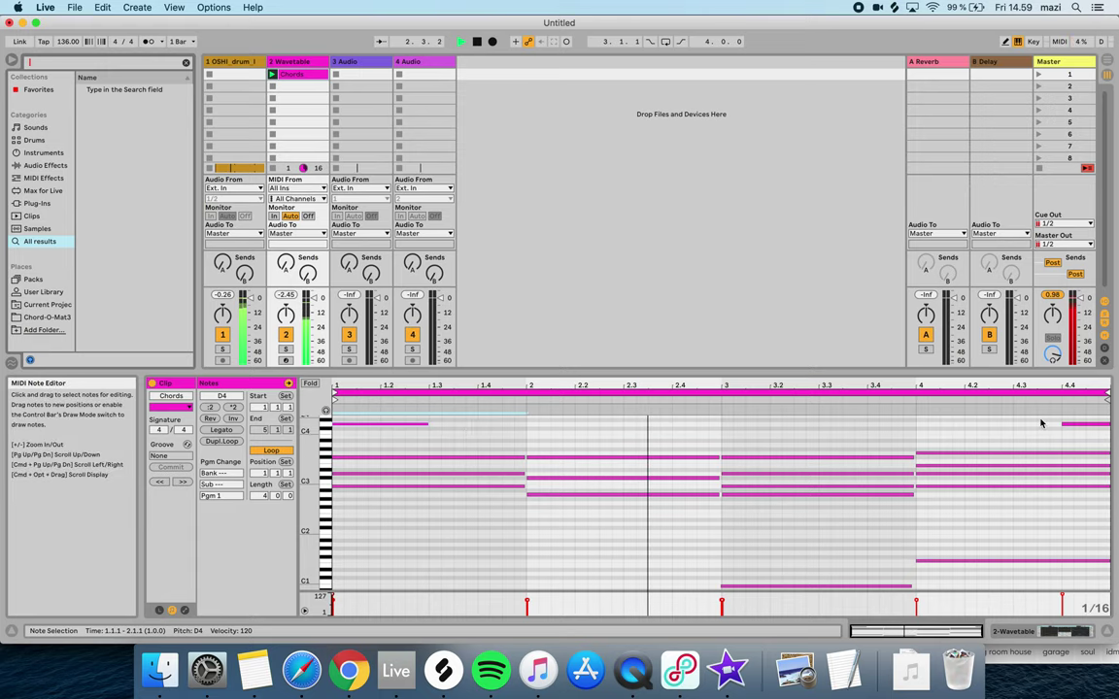
left_click_drag(1045, 420, 1085, 433)
key("Delete")
Duplicate bar 1's two-beat D4 note to the start of bars 2, 3 and 4, and play the result
left_click_drag(531, 437, 271, 421)
key("super+d")
key("super+d")
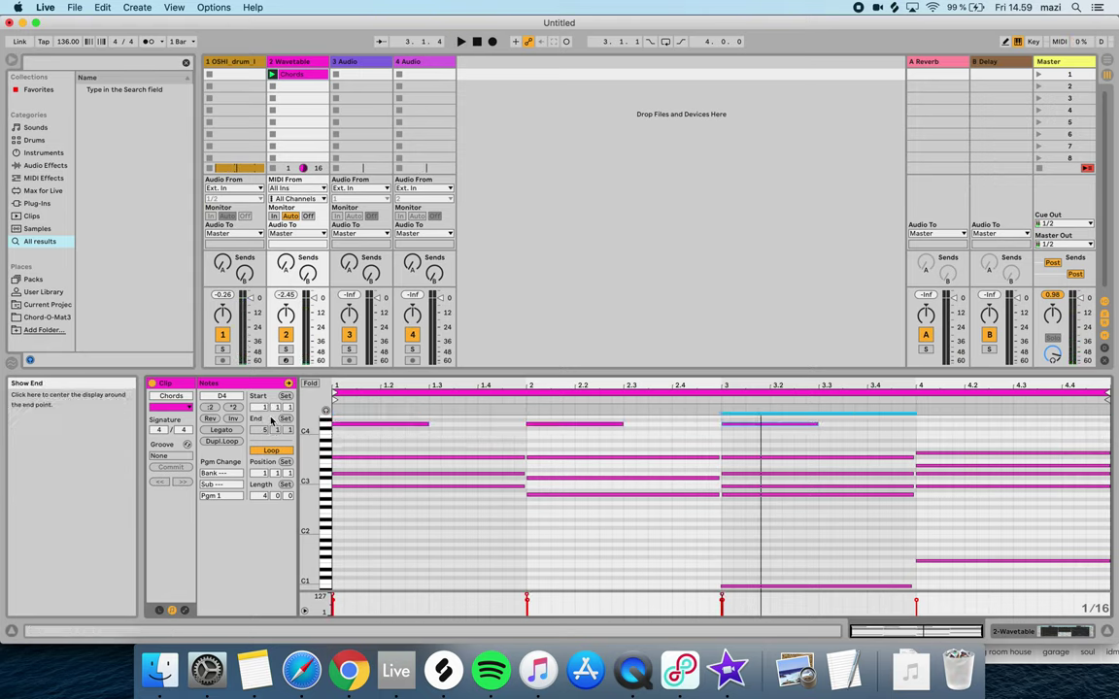
key("super+d")
key("space")
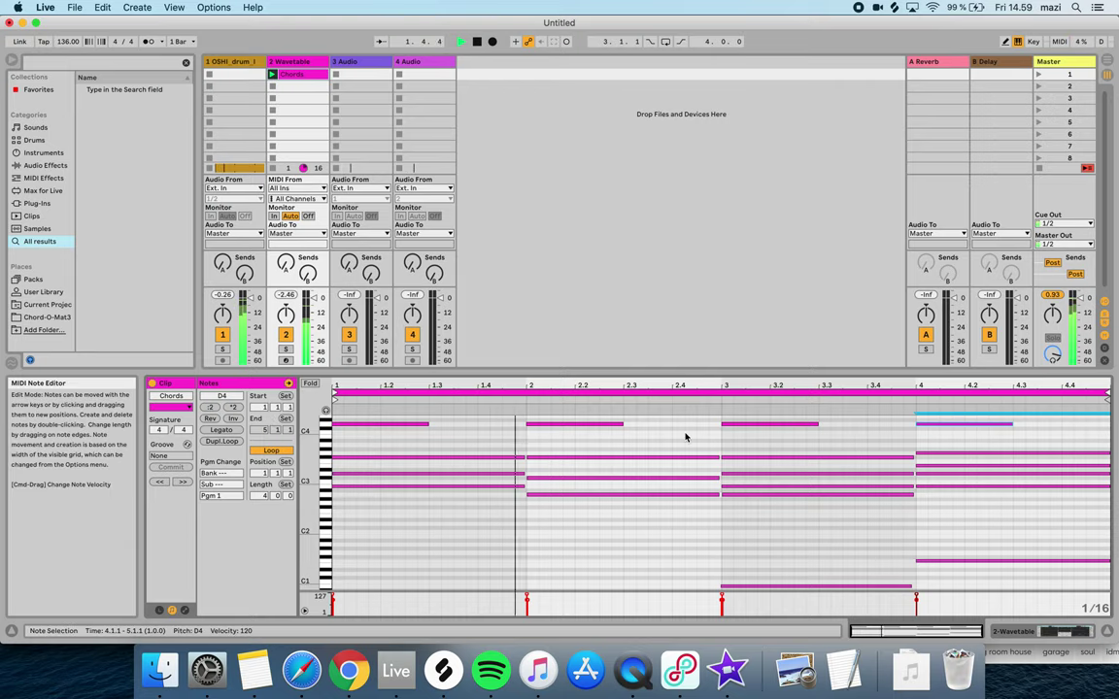
Transpose the four top melody notes down three semitones to B3
left_click_drag(946, 437, 309, 421)
key("Down")
key("Down")
key("Down")
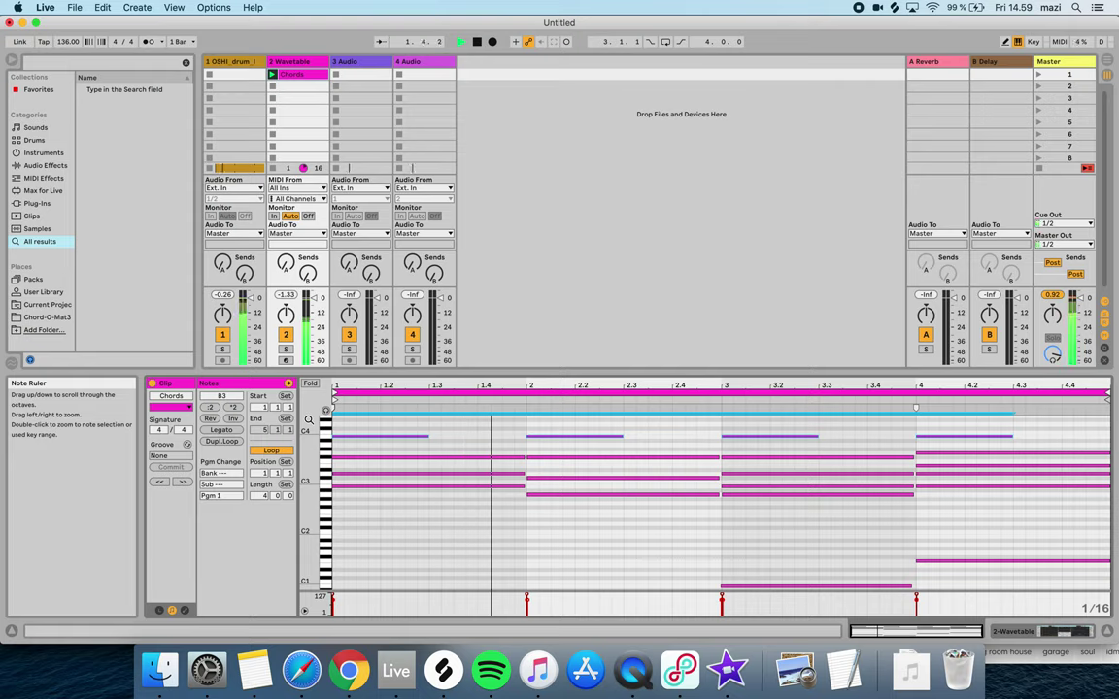
Trim the start of each B3 melody note to beat 2 of its bar and play the clip
left_click_drag(413, 438, 461, 437)
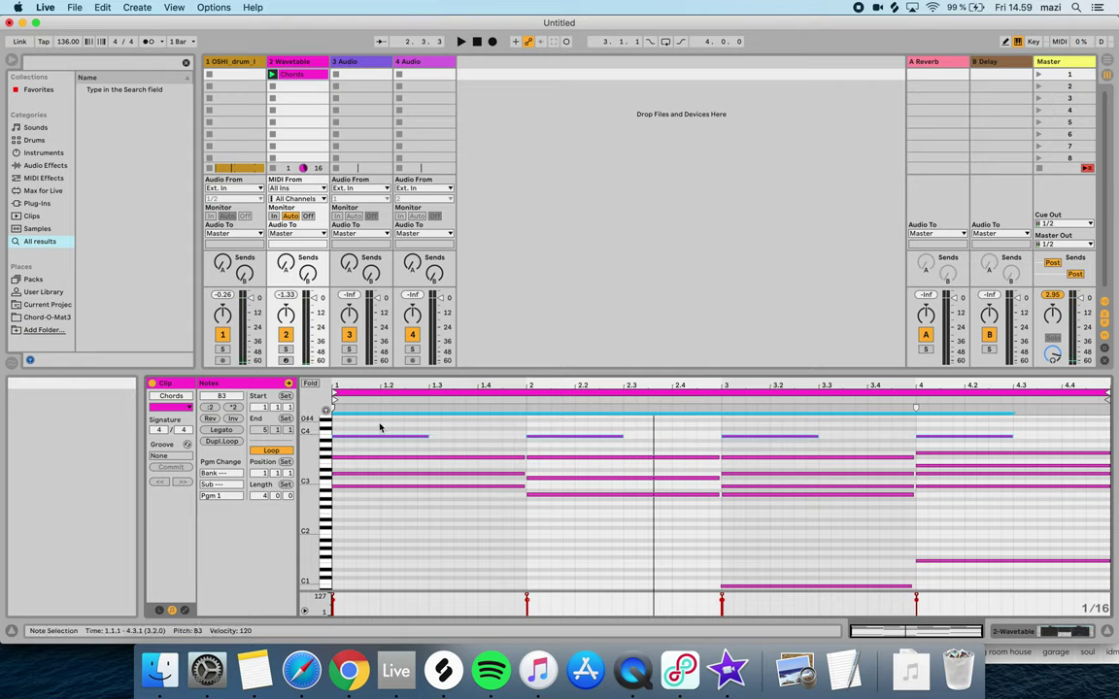
left_click_drag(369, 442, 420, 436)
key("space")
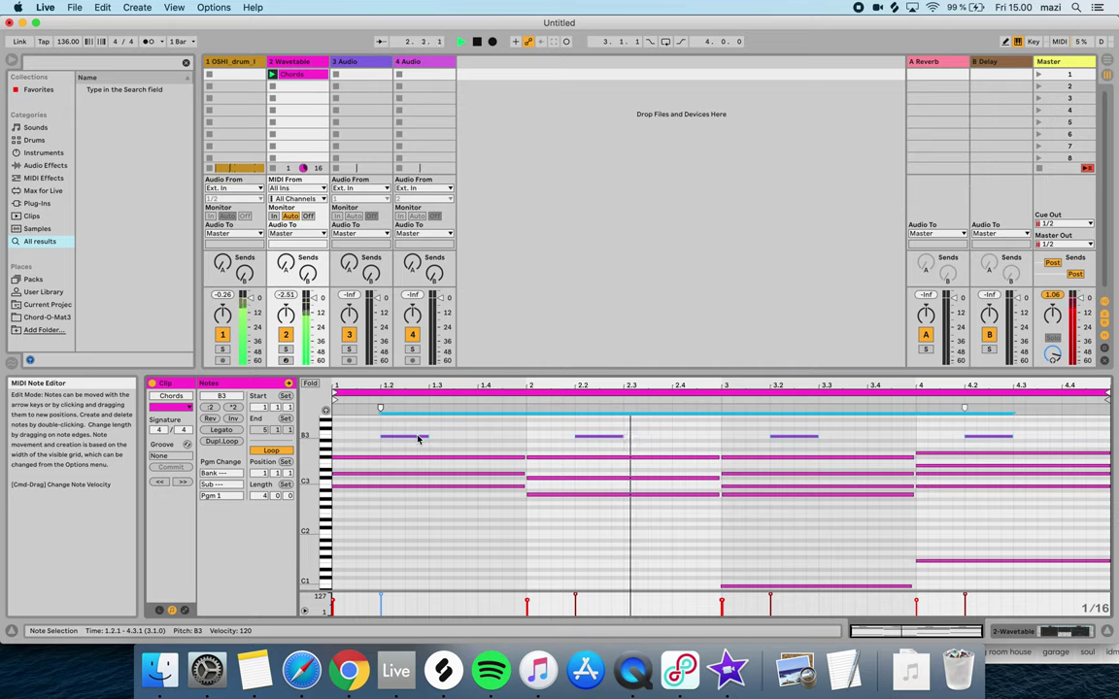
Save the Live Set as TESTI in the DISTANCE001 Project folder
key("super+s")
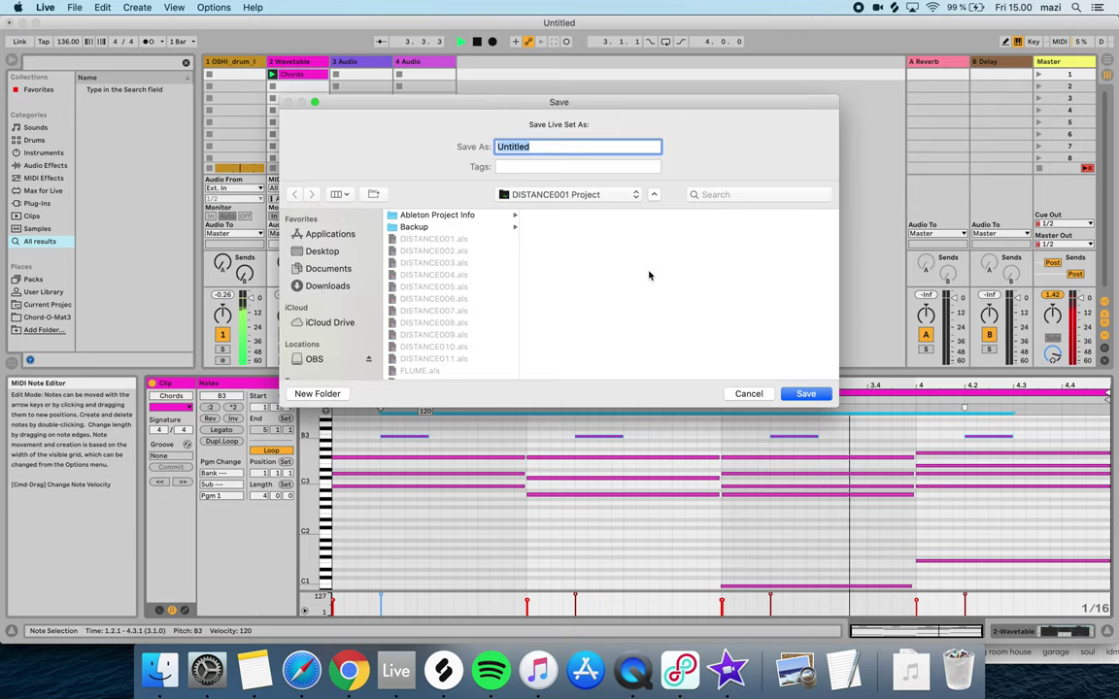
type("TESTI")
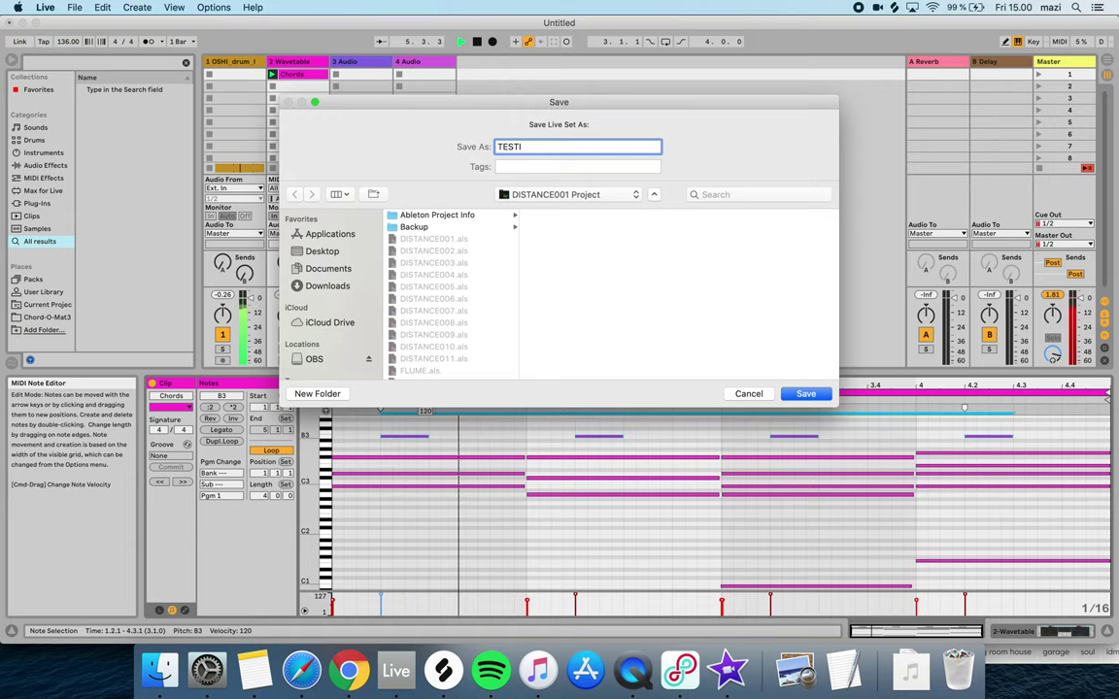
key("Return")
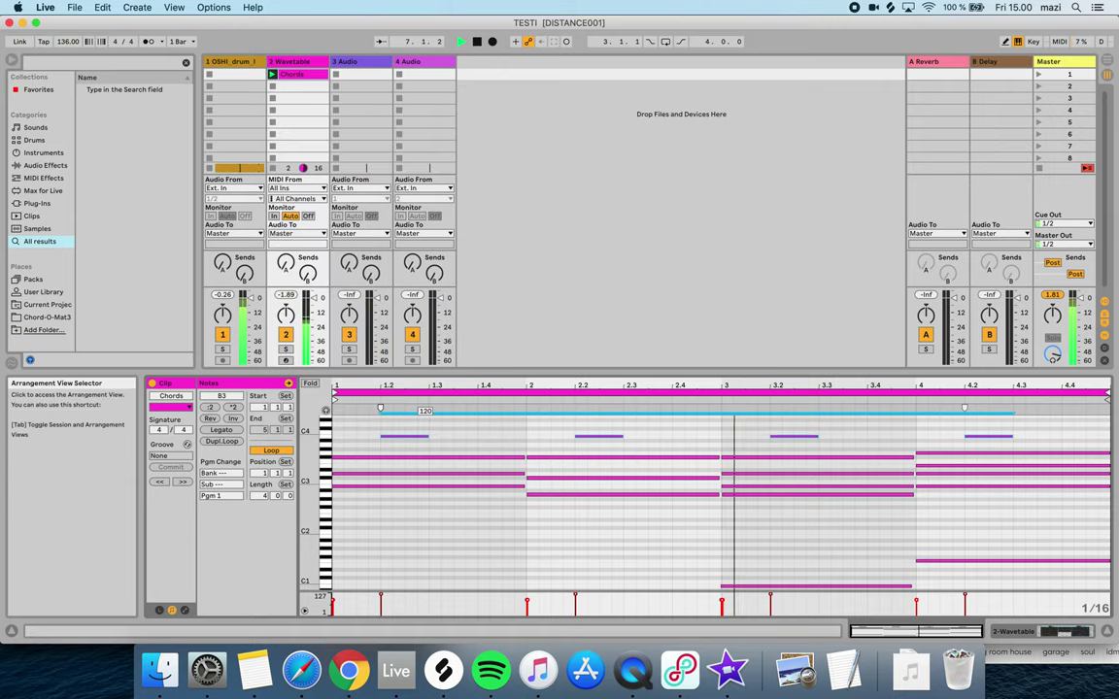
Add a Limiter audio effect to the Master track and start playback
left_click(1059, 62)
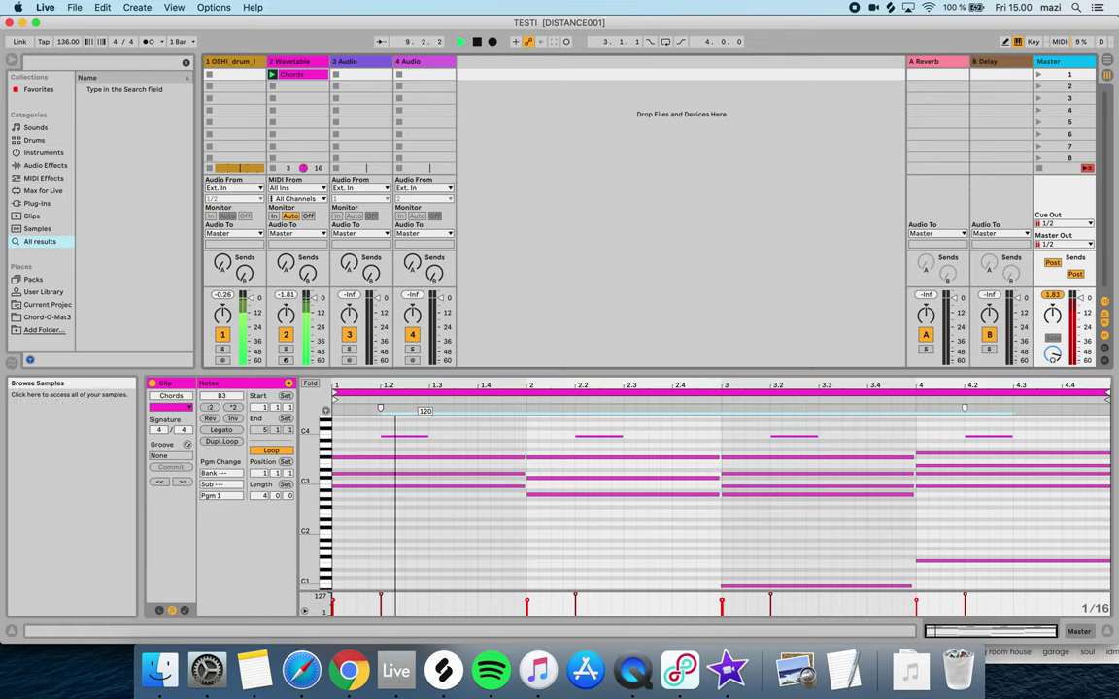
left_click(37, 228)
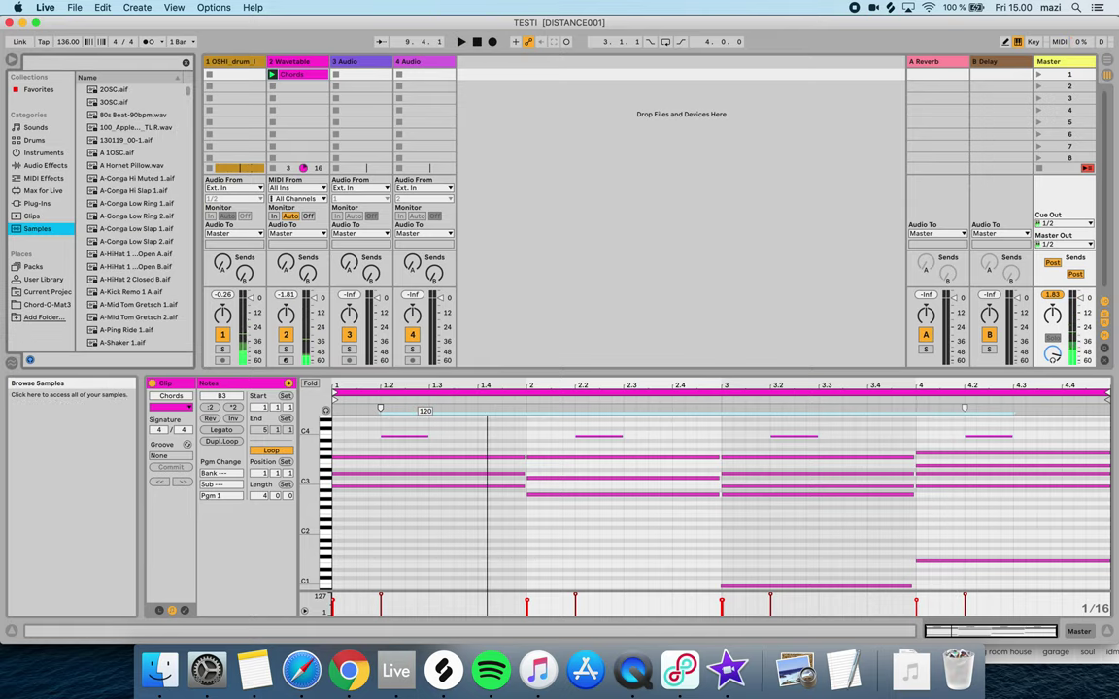
left_click(43, 178)
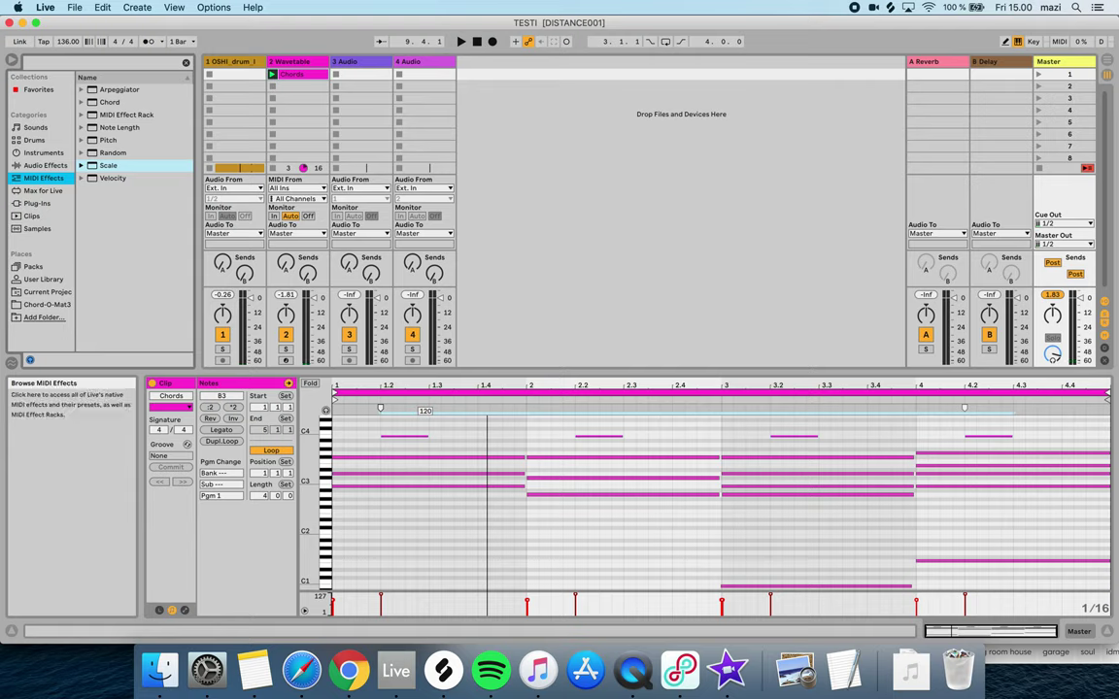
left_click(45, 165)
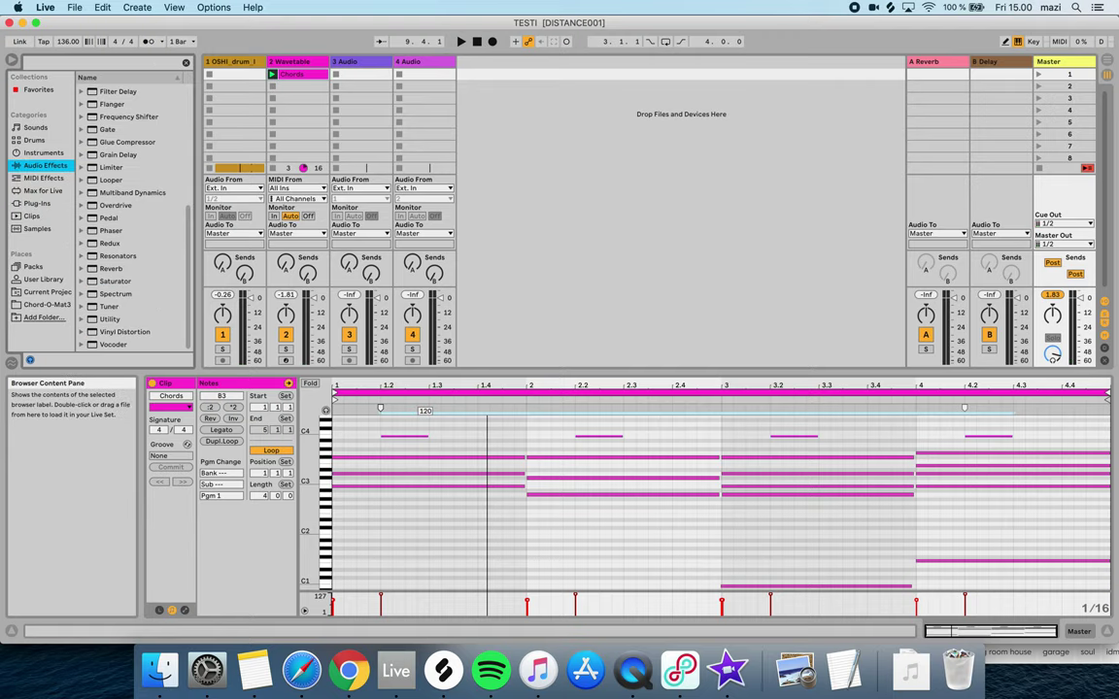
double_click(112, 167)
key("space")
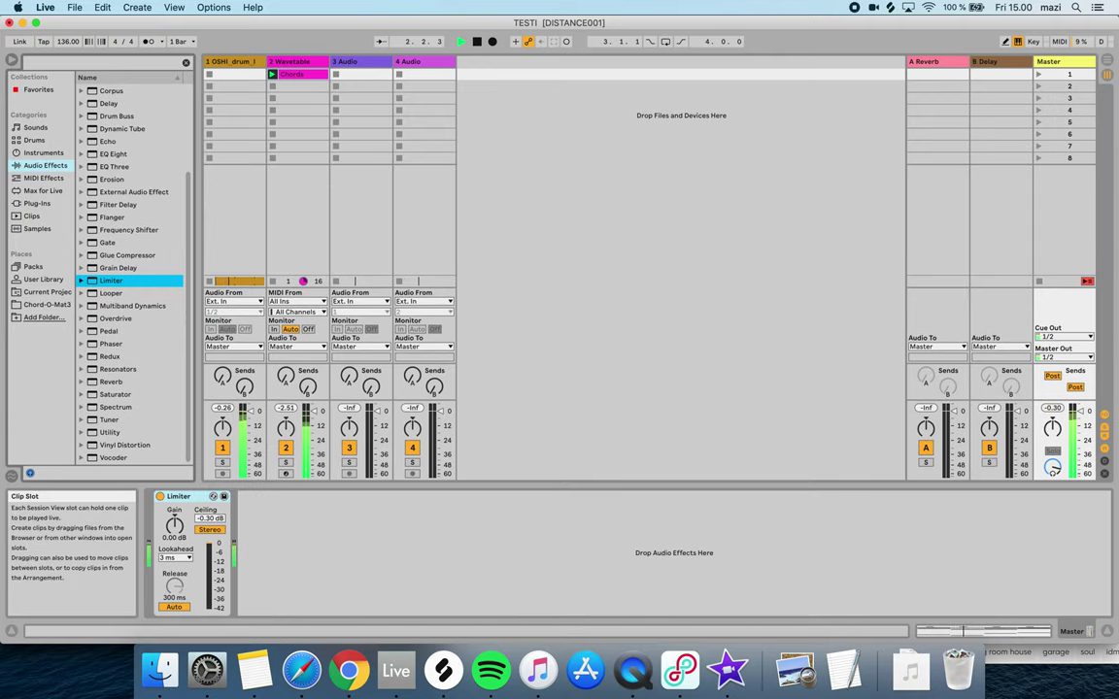
Add a Glue Compressor to the Master track and place it before the Limiter
left_click(127, 255)
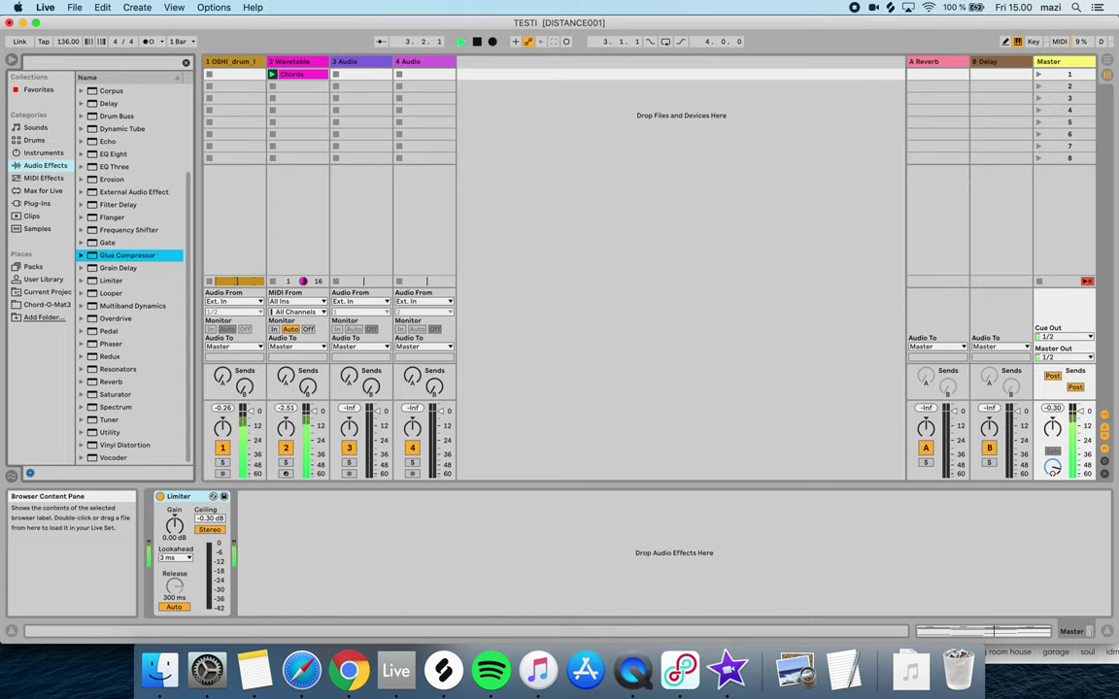
double_click(127, 255)
left_click_drag(292, 496, 185, 496)
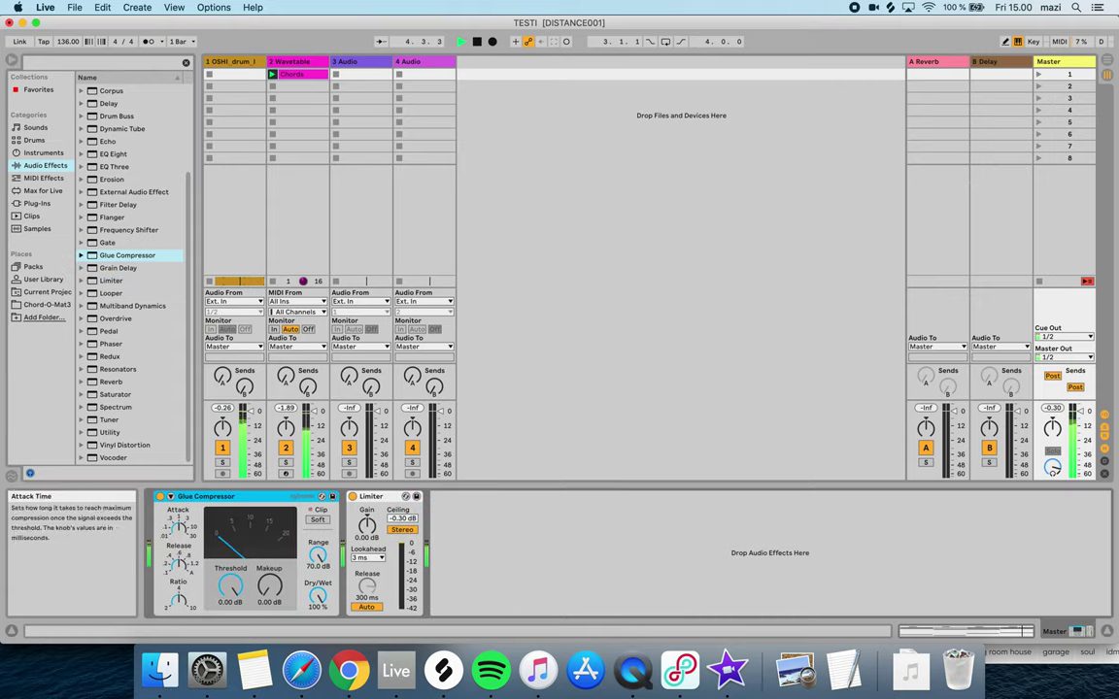
Set the Glue Compressor's threshold to -14.0 dB and makeup to 6.51 dB, and enable soft clipping
left_click(179, 527)
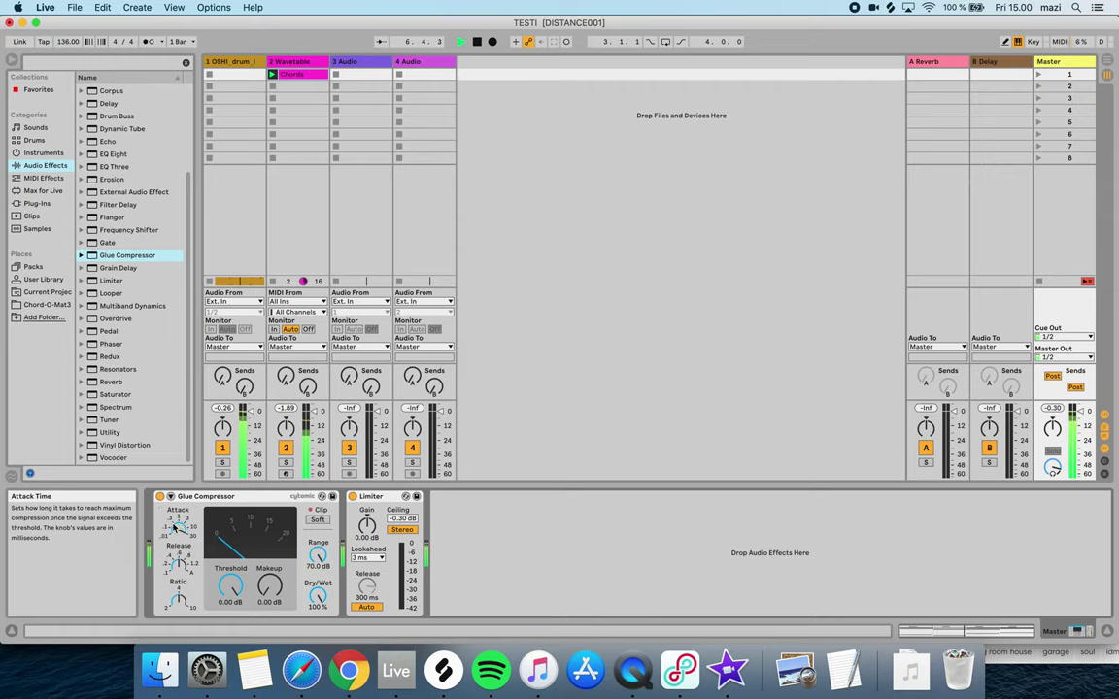
left_click_drag(230, 585, 230, 608)
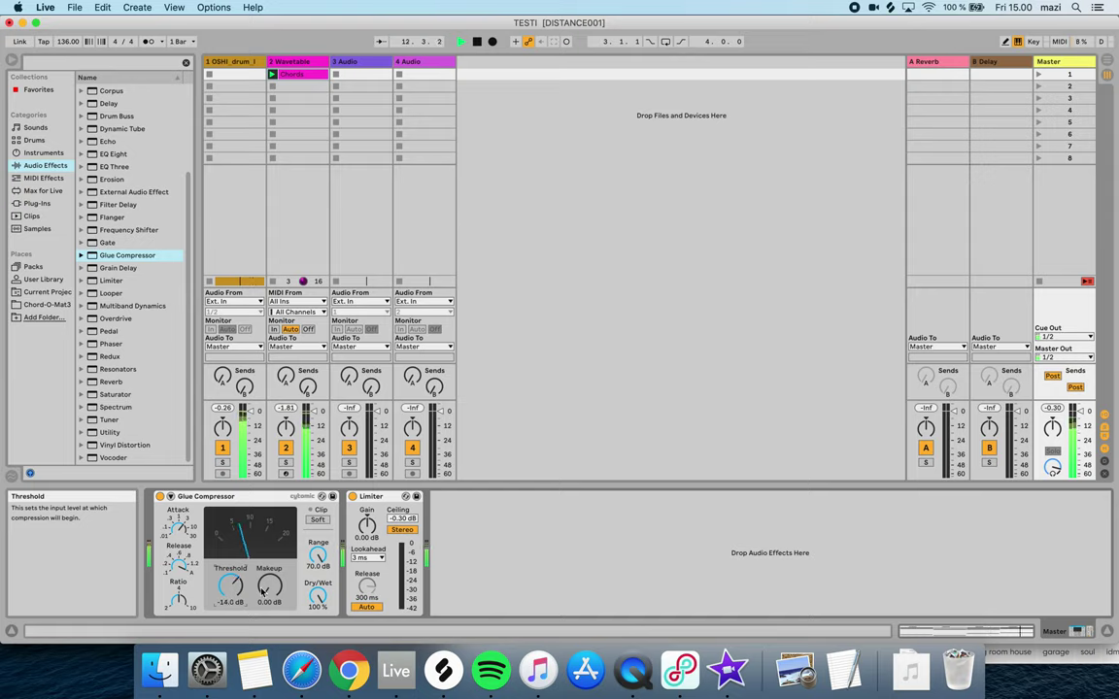
left_click_drag(262, 591, 262, 579)
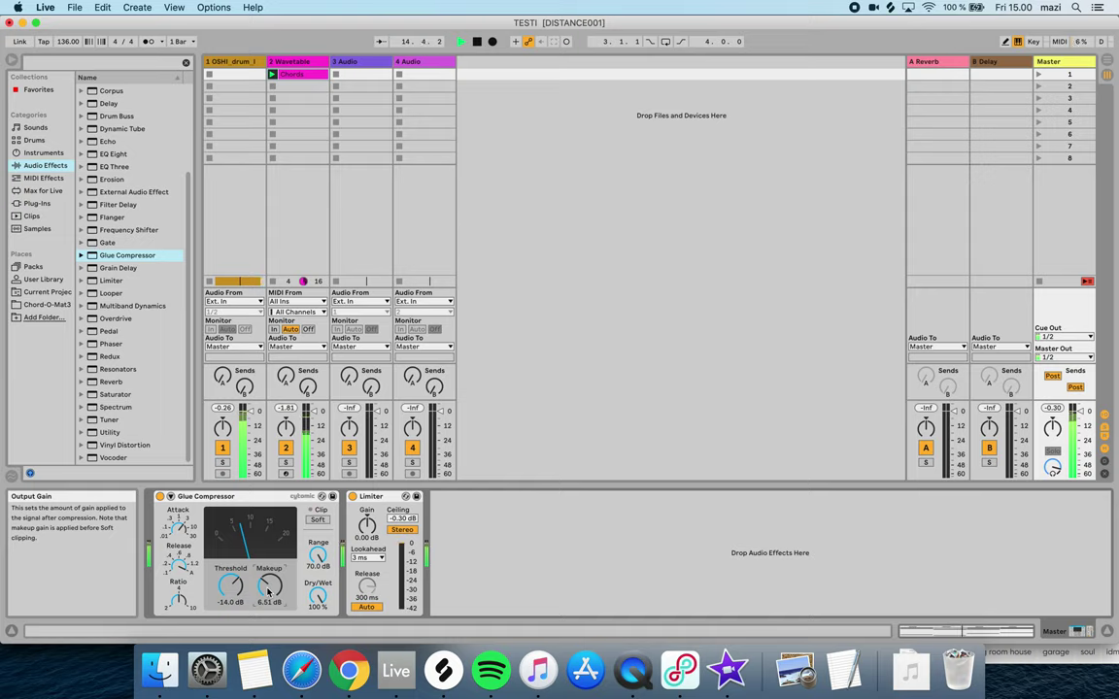
left_click(317, 519)
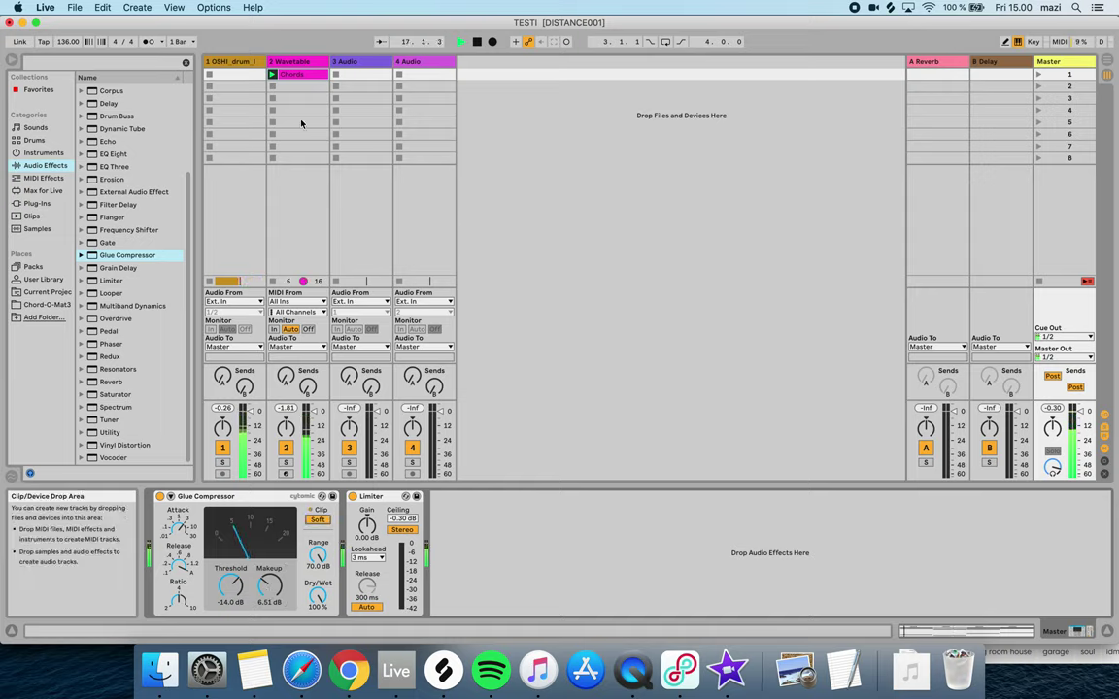
In the Arrangement View, set the loop to bars 1 through 8 and shorten the drum loop clip to end at bar 9
left_click(1108, 62)
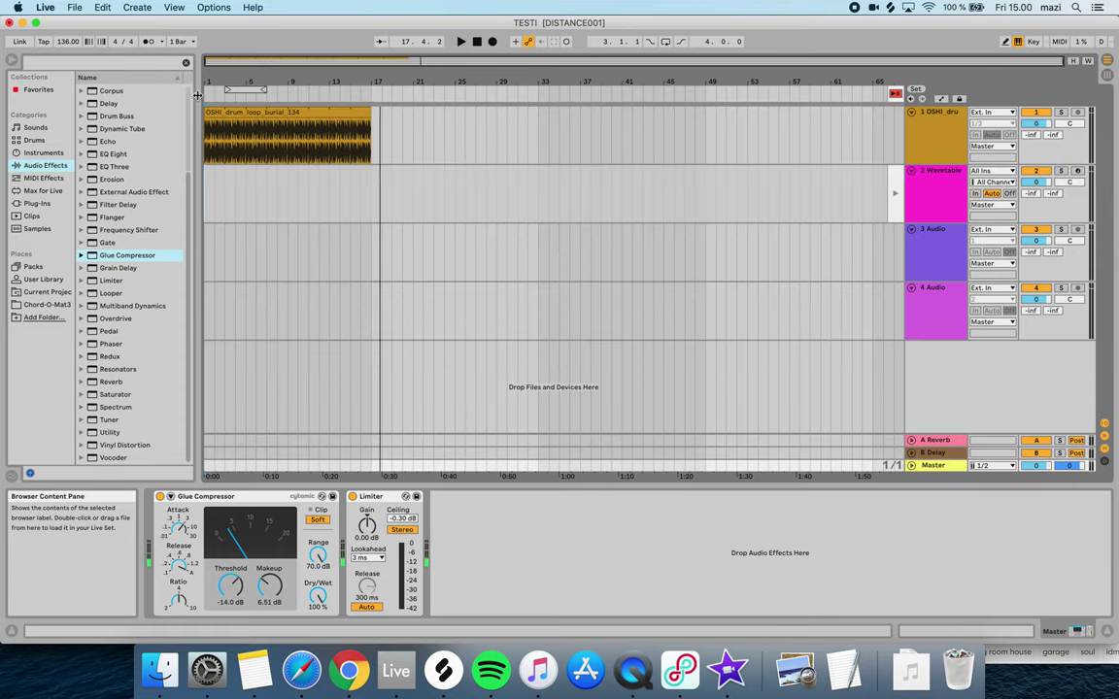
left_click_drag(228, 89, 288, 87)
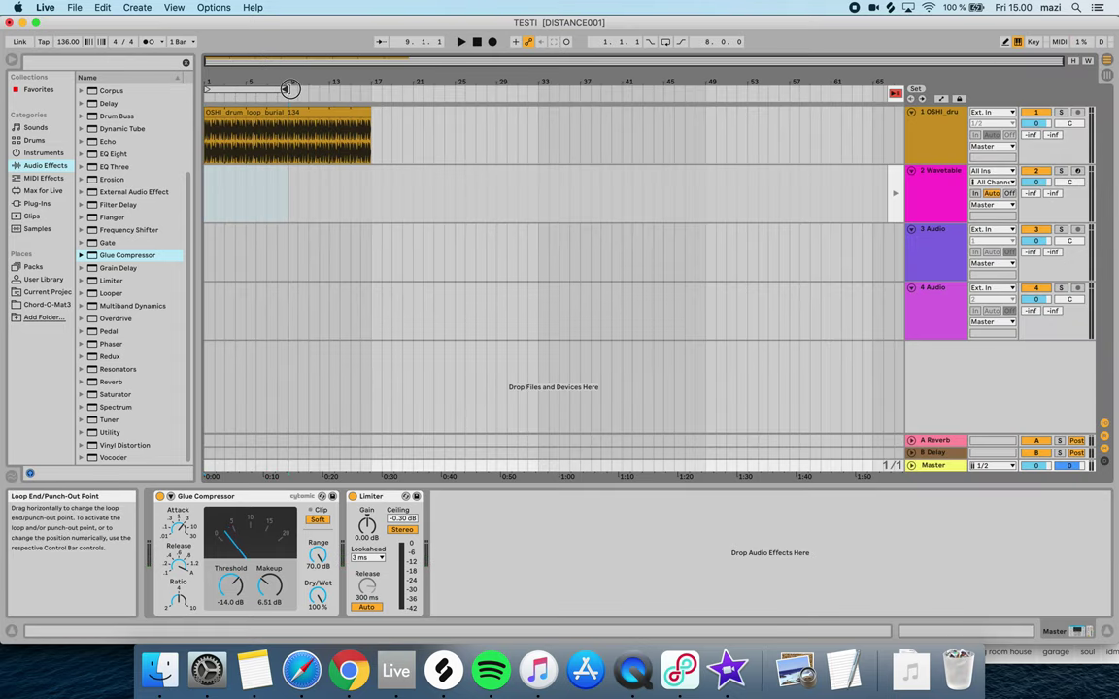
left_click(369, 110)
left_click_drag(369, 110, 287, 110)
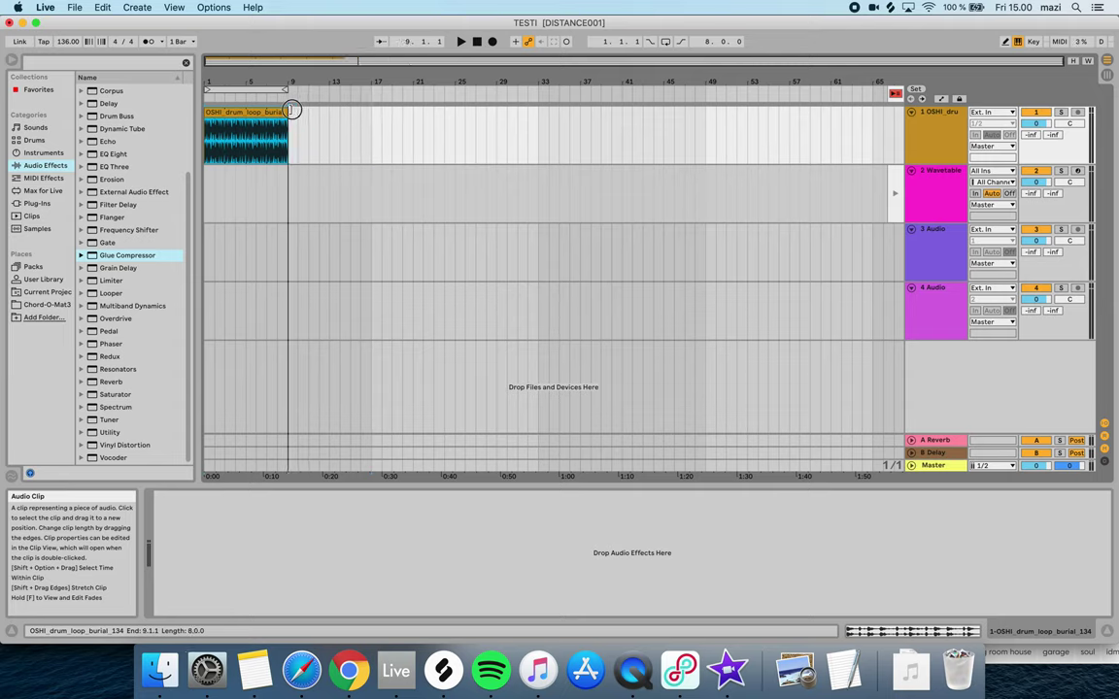
Record the Chords clip into the arrangement, return the Wavetable track to arrangement playback, and make the recorded clip end at bar 9
left_click(493, 42)
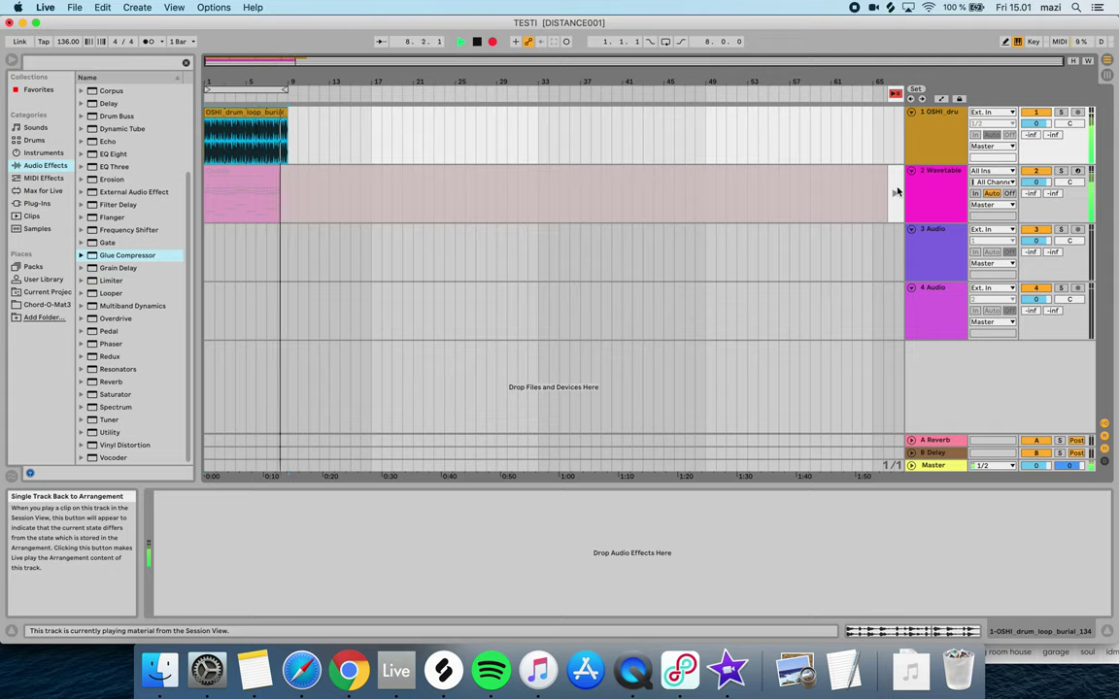
left_click(895, 192)
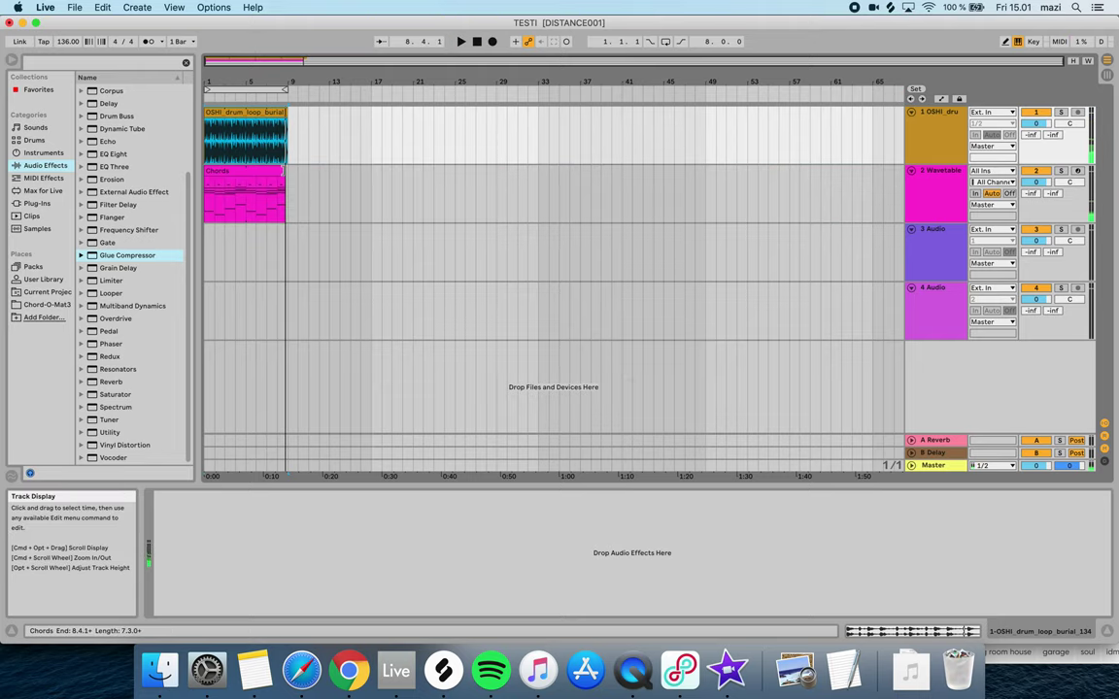
key("space")
left_click(294, 171)
left_click_drag(295, 172, 286, 172)
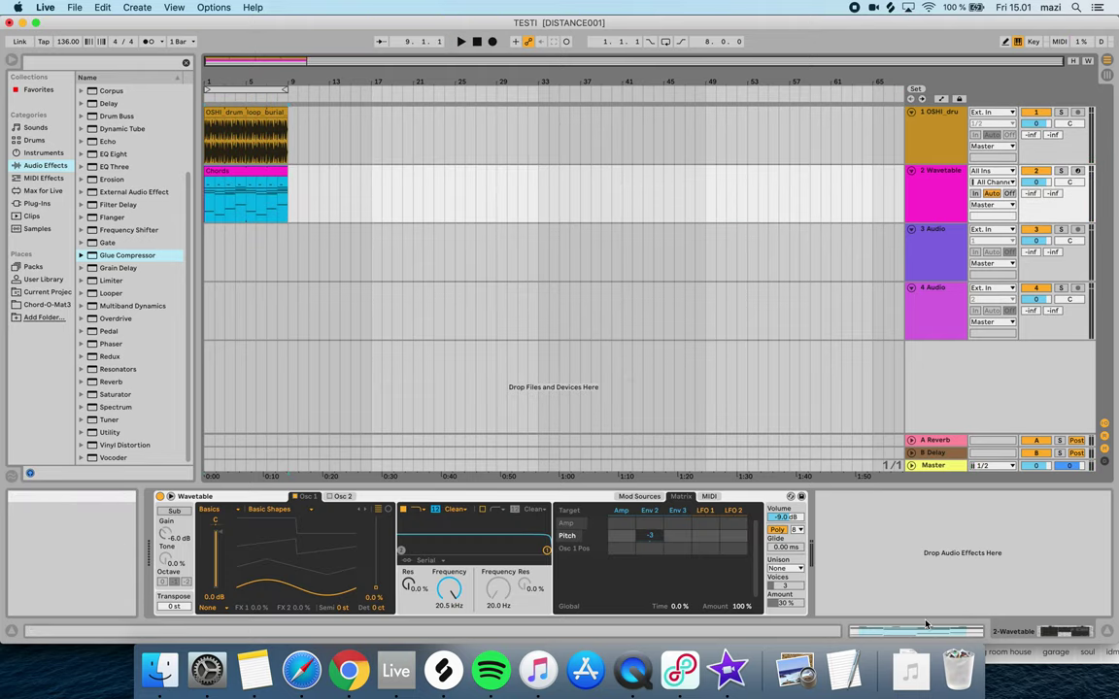
Select and copy the four low bass notes (D0 to F1) in the arrangement's Chords clip
double_click(273, 171)
left_click(434, 510)
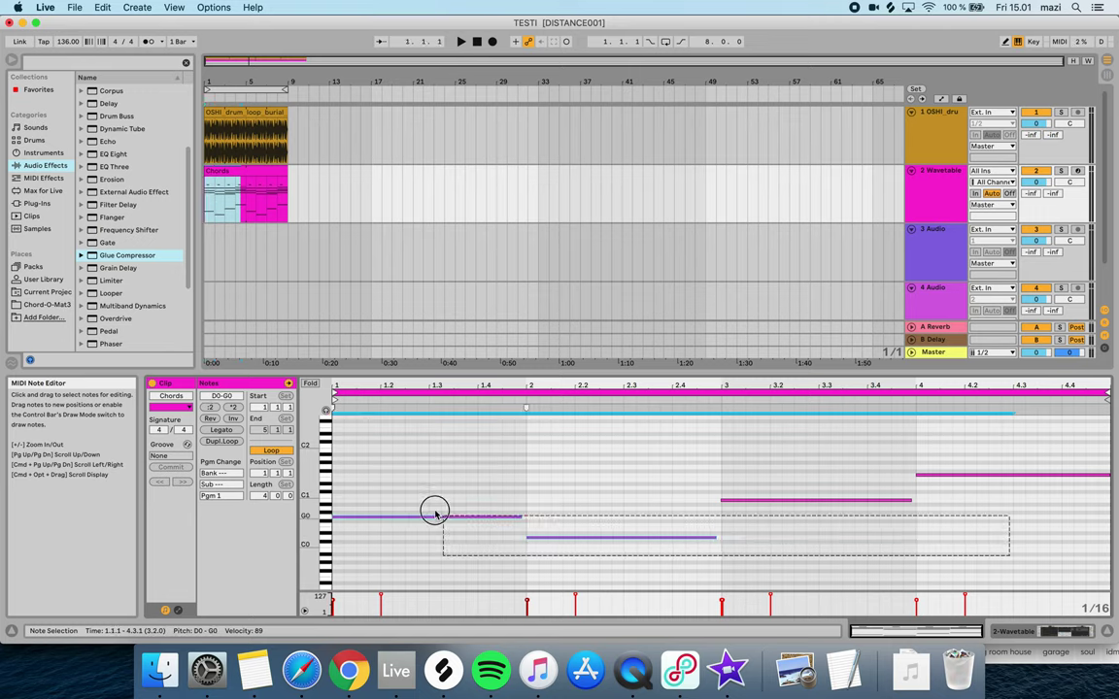
key("super+a")
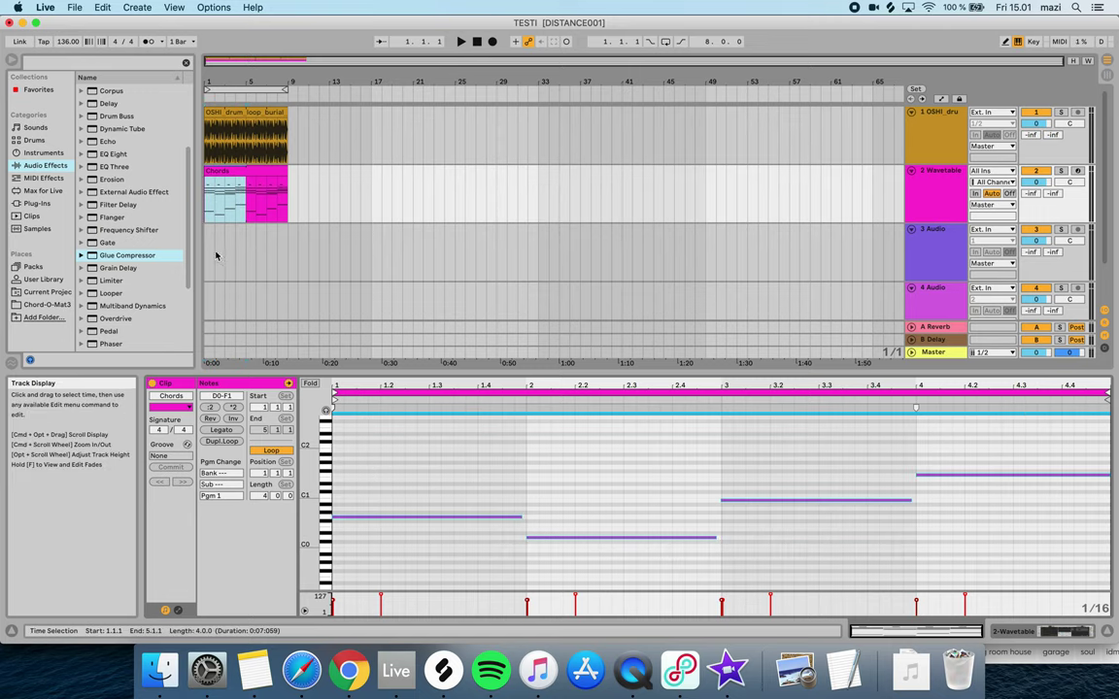
Load the default Analog instrument onto a new MIDI track
left_click(208, 253)
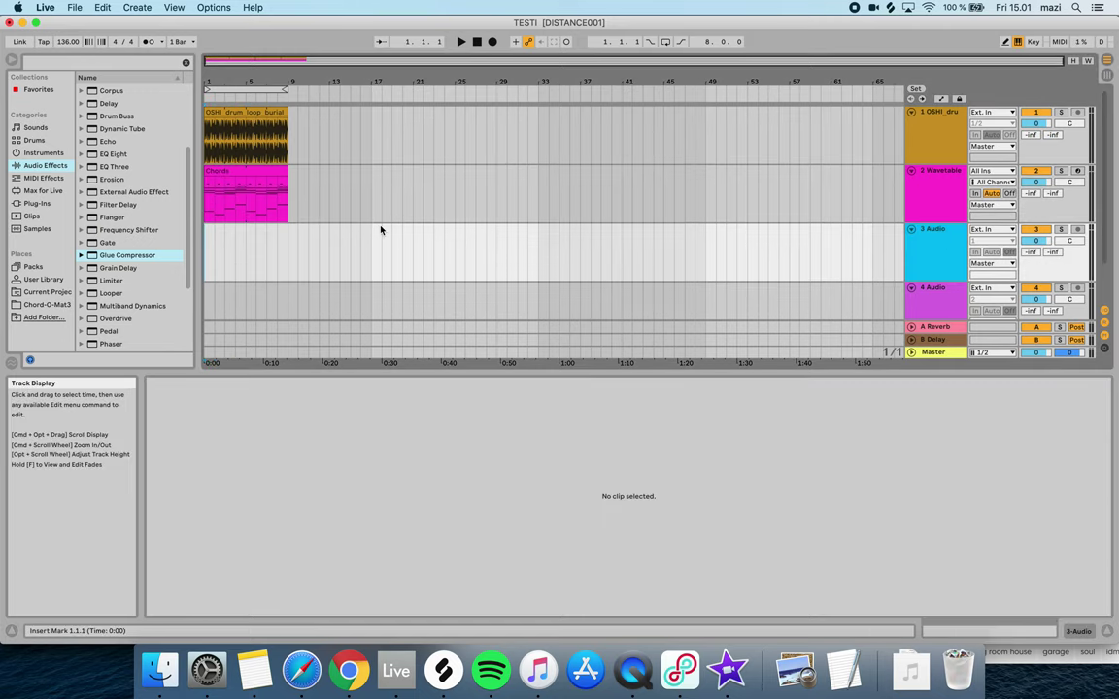
scroll(109, 167, "up", 3)
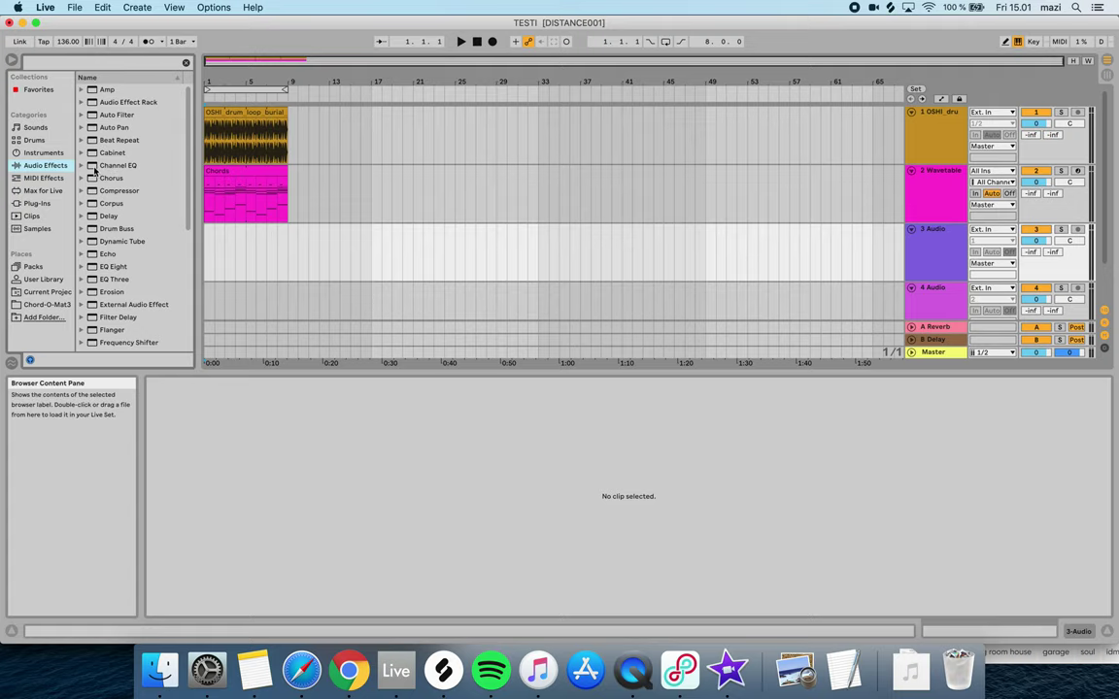
left_click(44, 153)
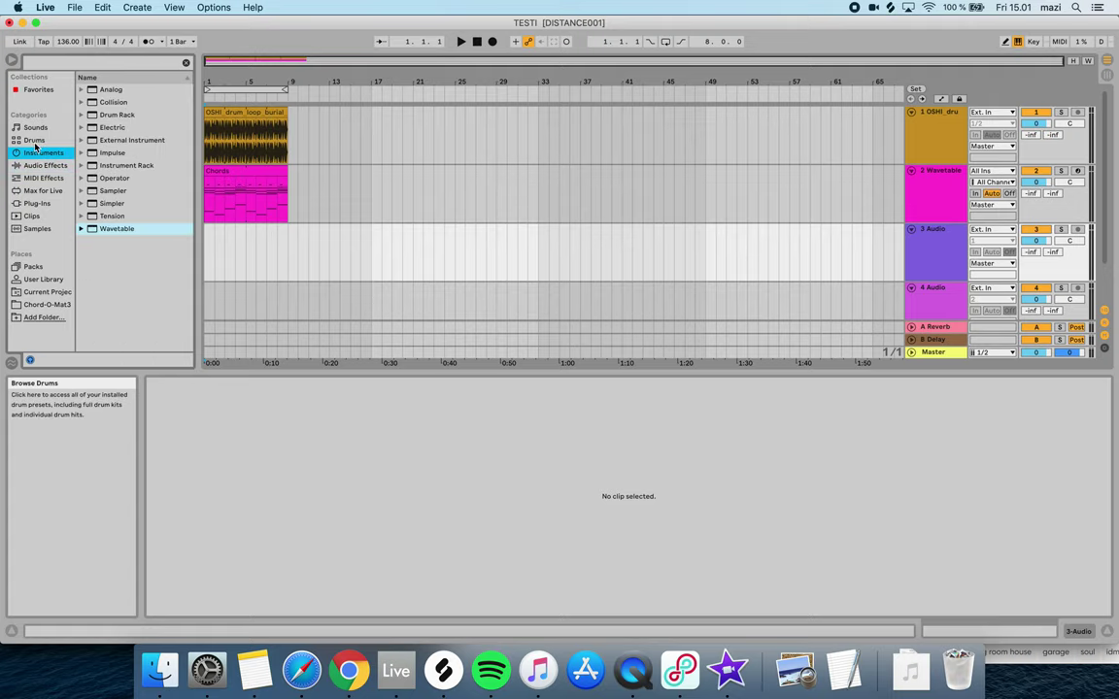
double_click(109, 89)
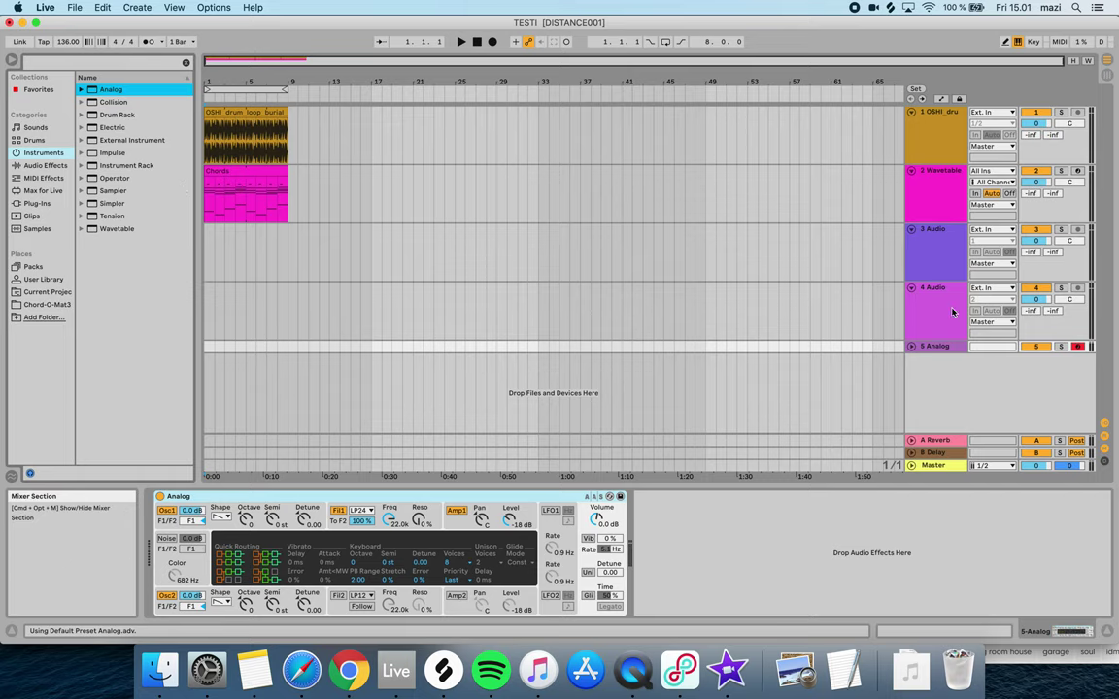
Create a clip in the Analog track's first Session slot, paste the copied bass notes into it, and launch it
key("Tab")
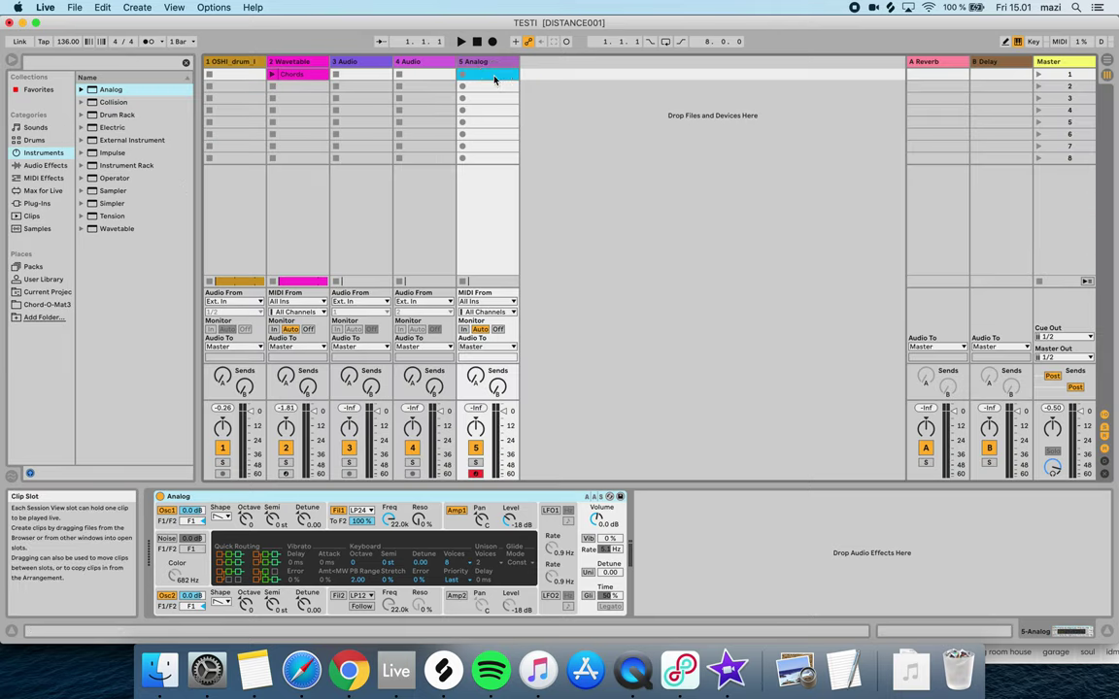
double_click(490, 75)
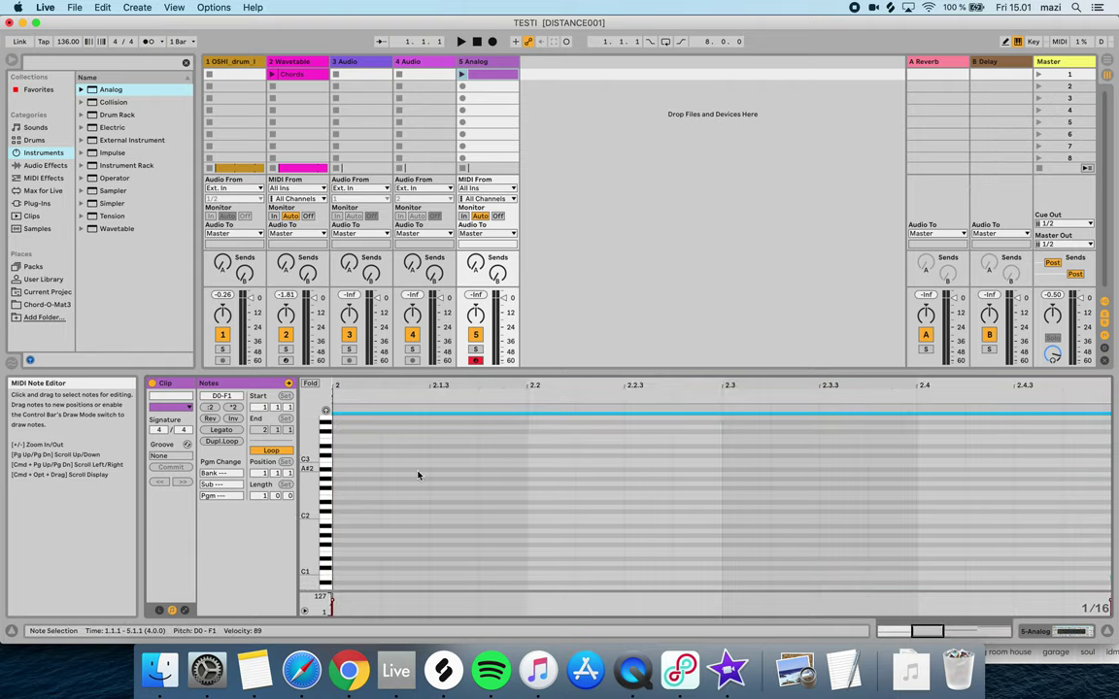
key("space")
scroll(473, 482, "up", 5)
left_click(461, 74)
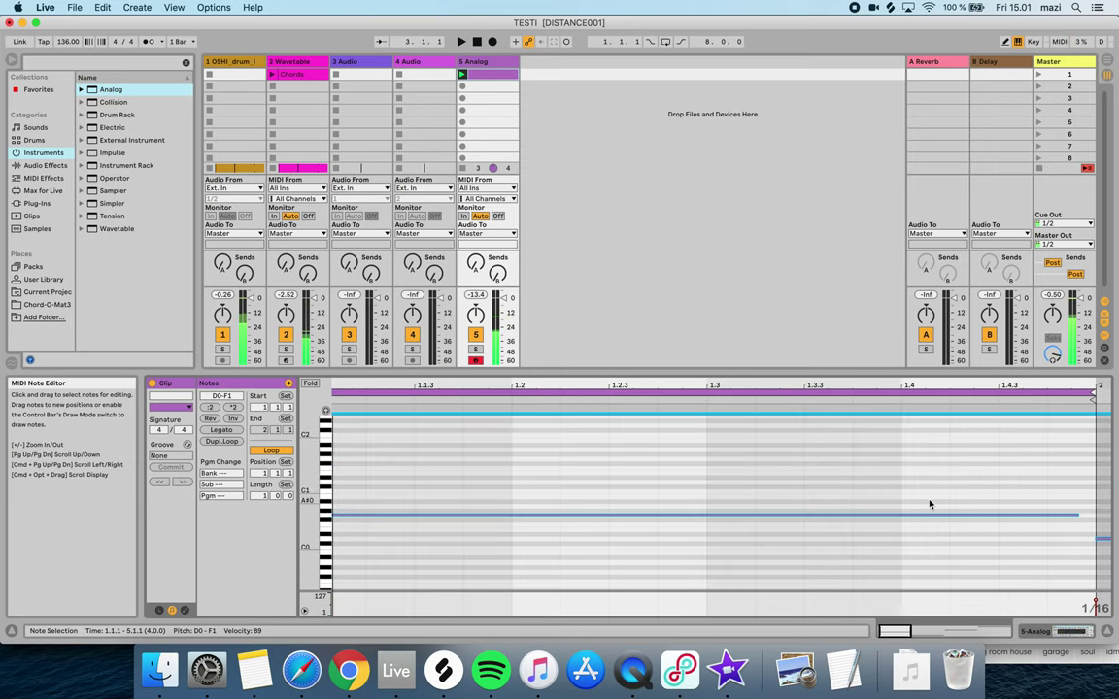
Extend the Analog clip's loop to four bars and play it with the other tracks
key("minus")
key("minus")
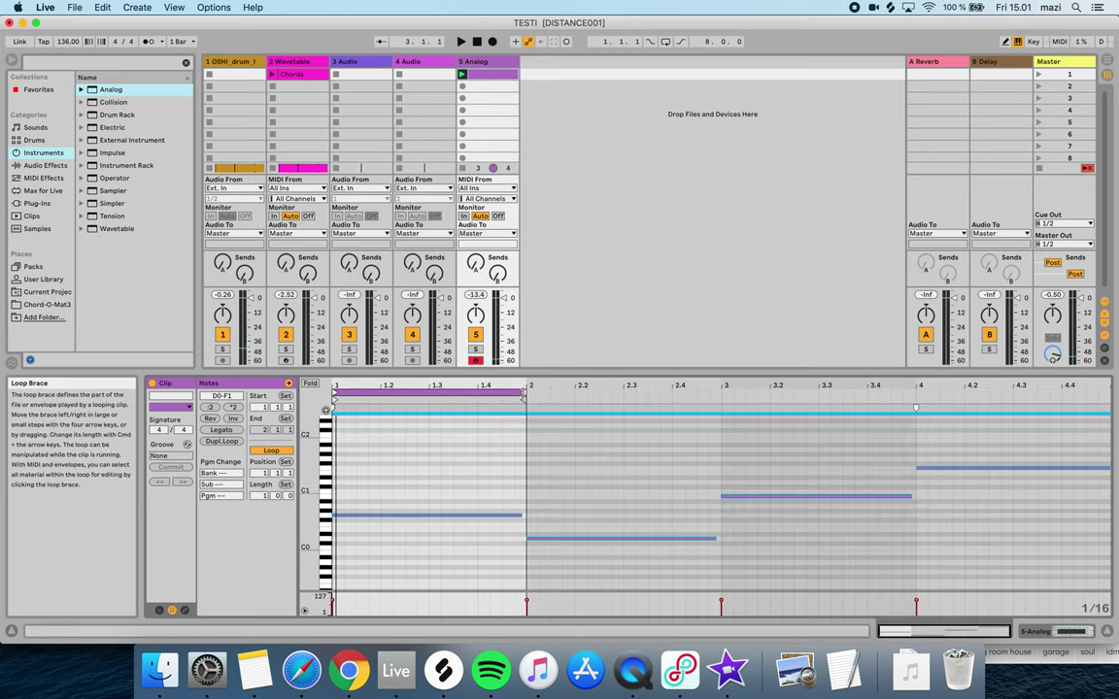
left_click_drag(522, 393, 1059, 420)
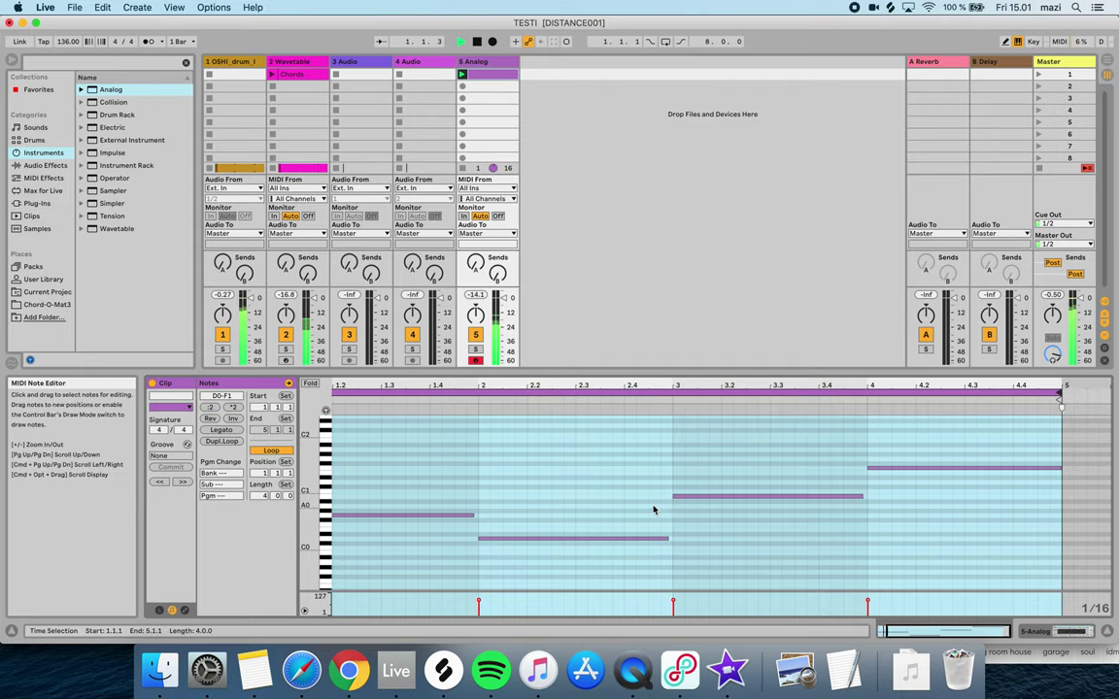
key("space")
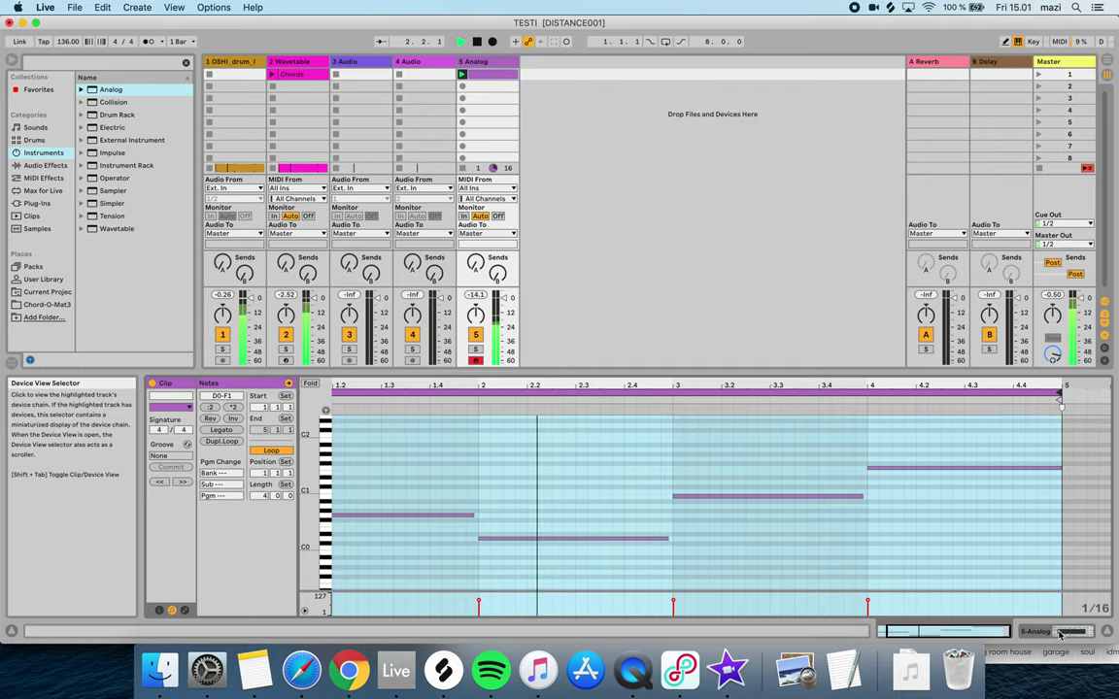
Select all four notes in the Analog clip and transpose them together to the range E0 to G1
left_click_drag(964, 555, 319, 445)
scroll(659, 495, "left", 2)
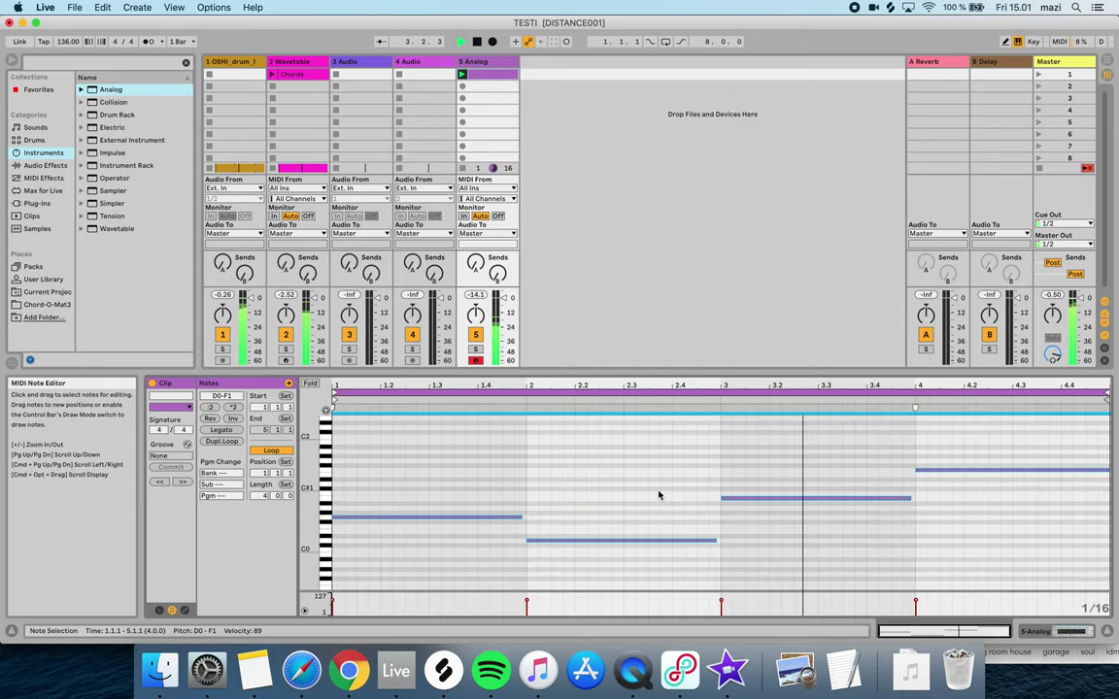
key("Up")
key("Up")
key("Up")
key("Up")
key("Up")
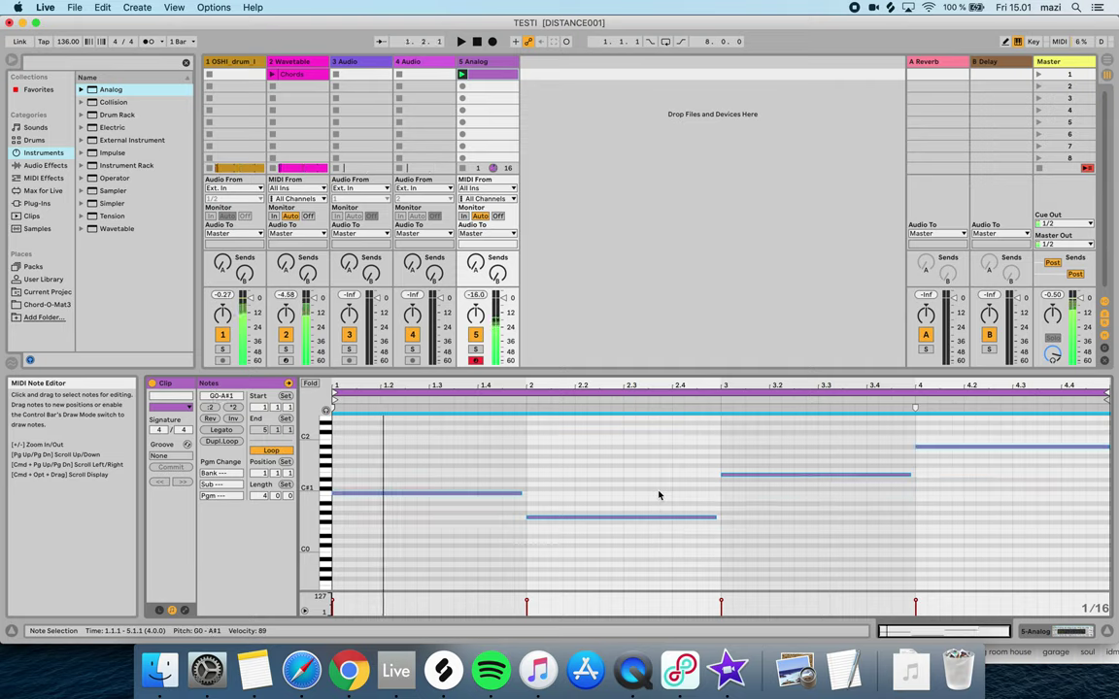
key("Up")
key("Up")
key("Up")
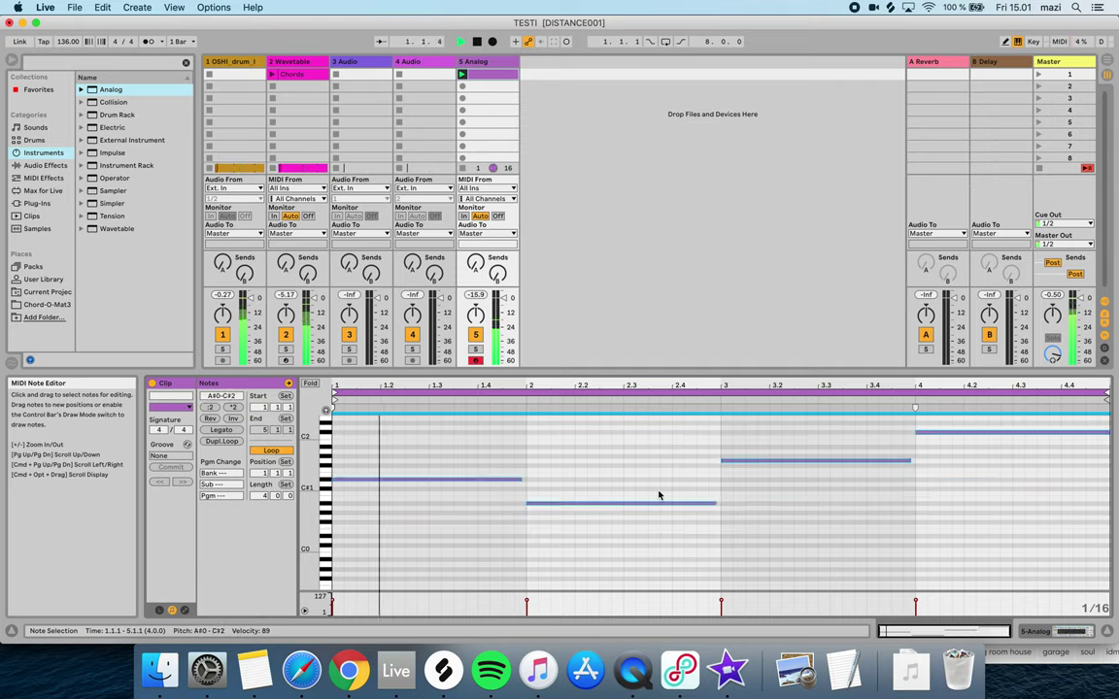
key("Down")
key("Down")
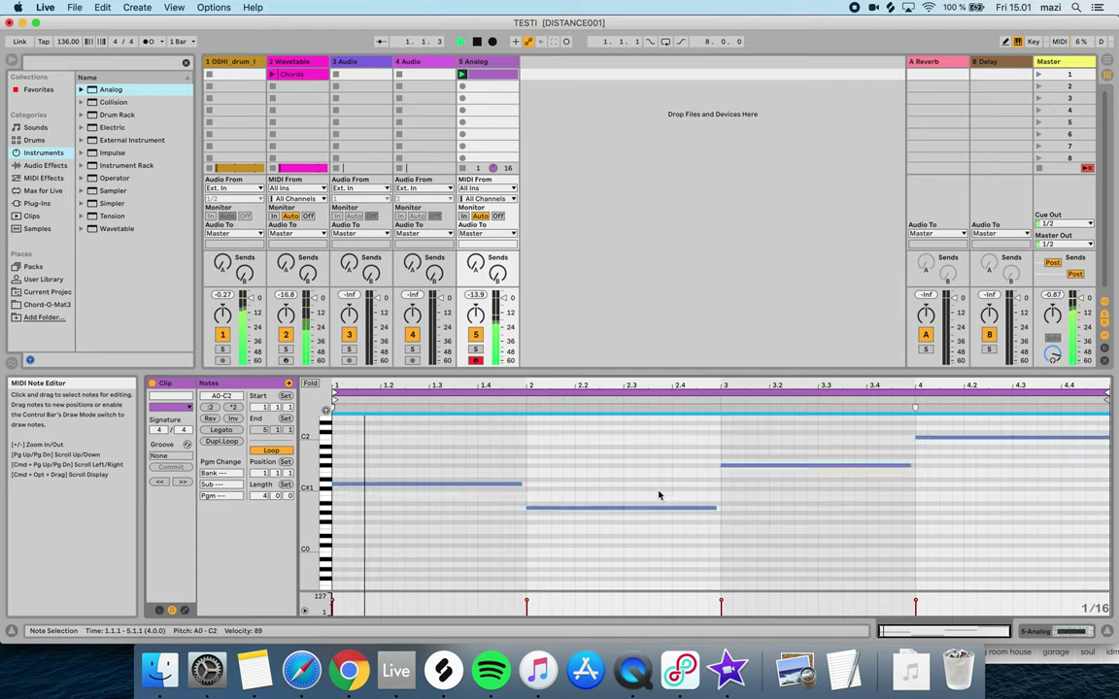
key("Down")
key("Down")
key("Down")
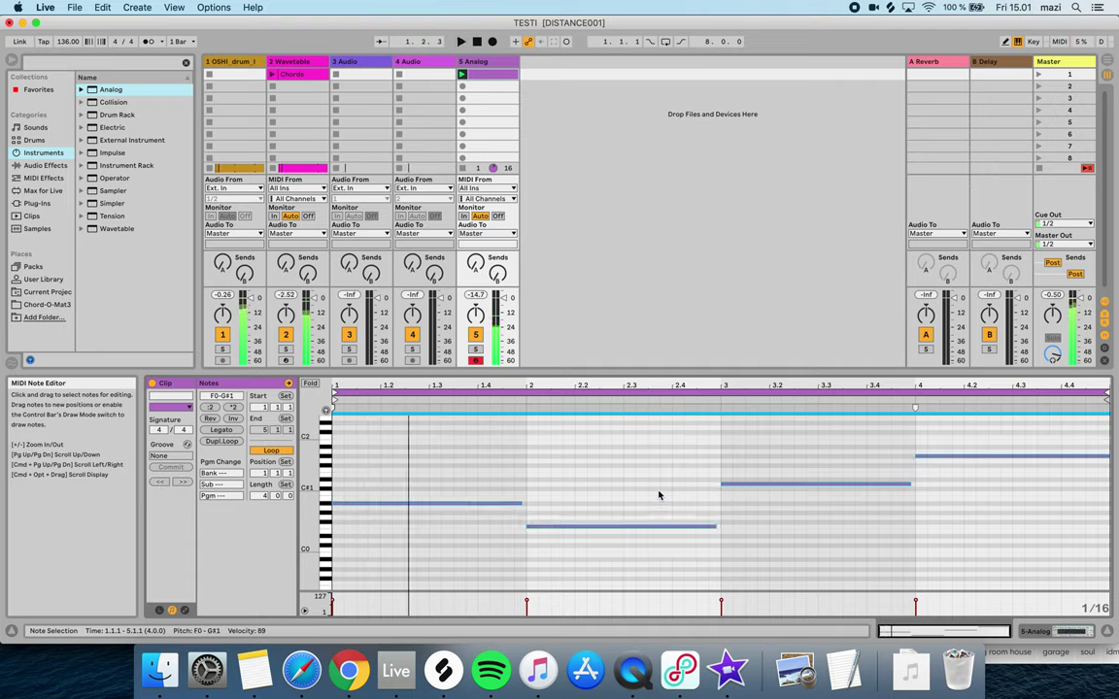
key("Down")
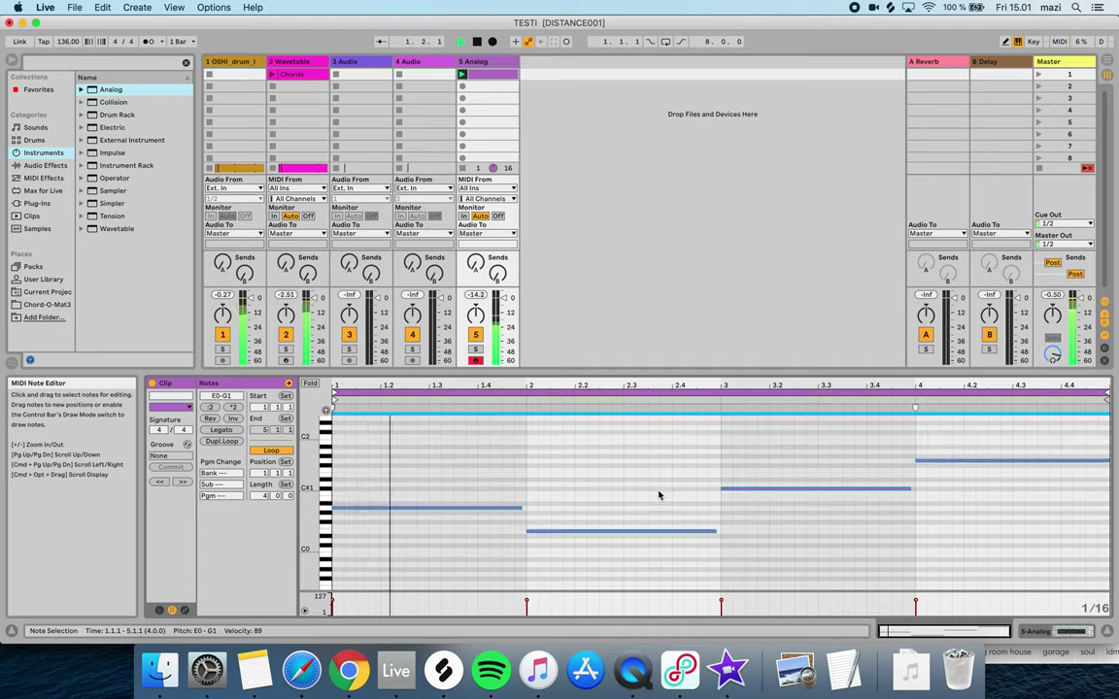
Set Analog's oscillator 1 to a sine waveform, switch off oscillator 2, and raise the instrument's volume to 5.9 dB
left_click(1075, 632)
left_click(222, 520)
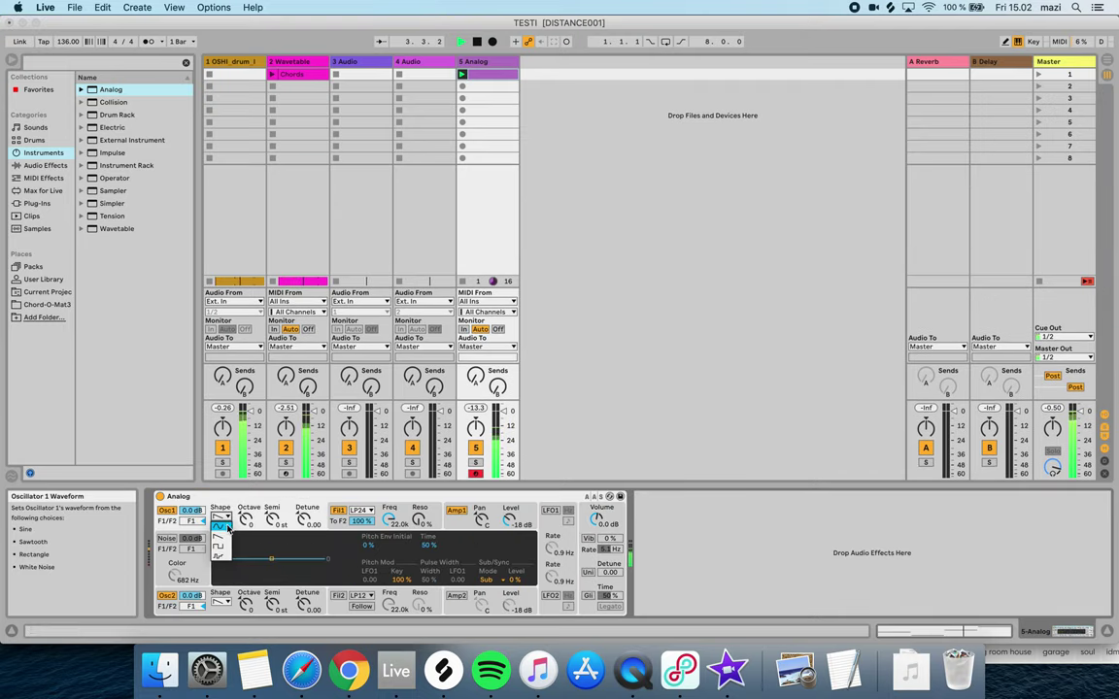
left_click(227, 528)
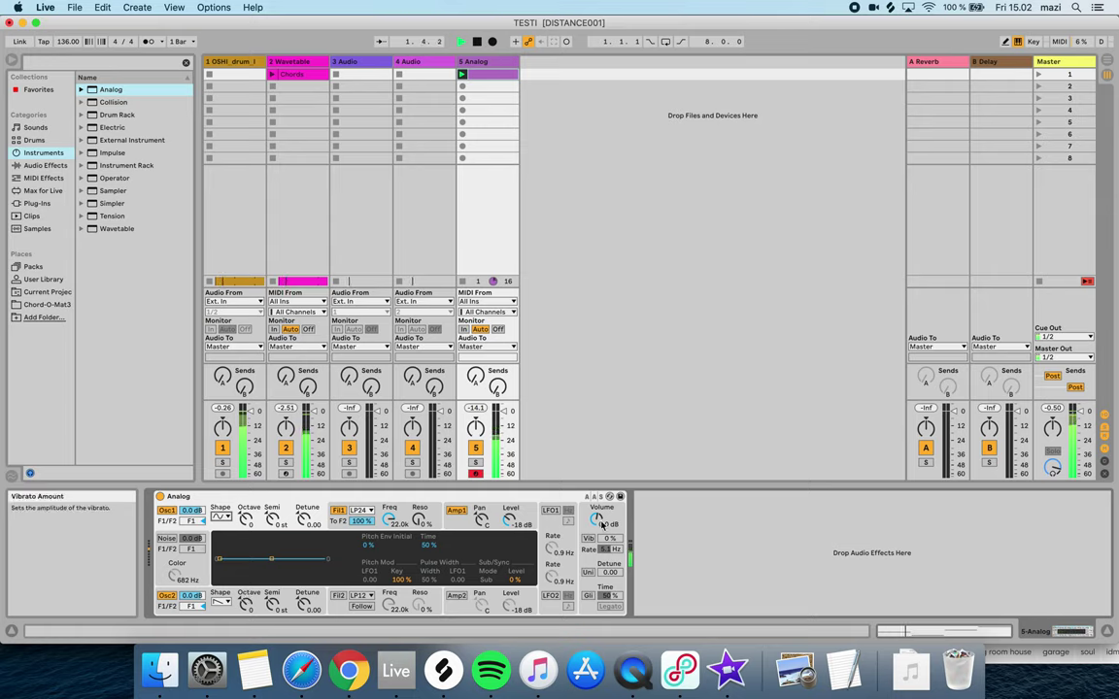
left_click(597, 520)
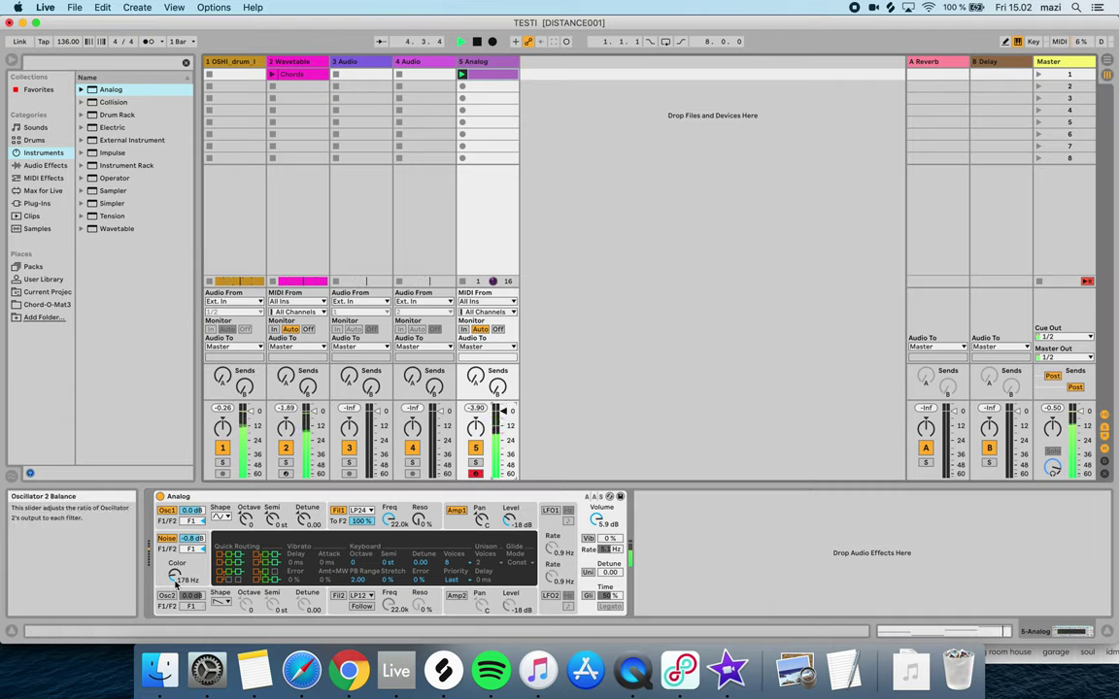
Set Analog's noise to -2.0 dB with an 81 Hz color, and oscillator 1's octave to 1
left_click_drag(175, 575, 175, 586)
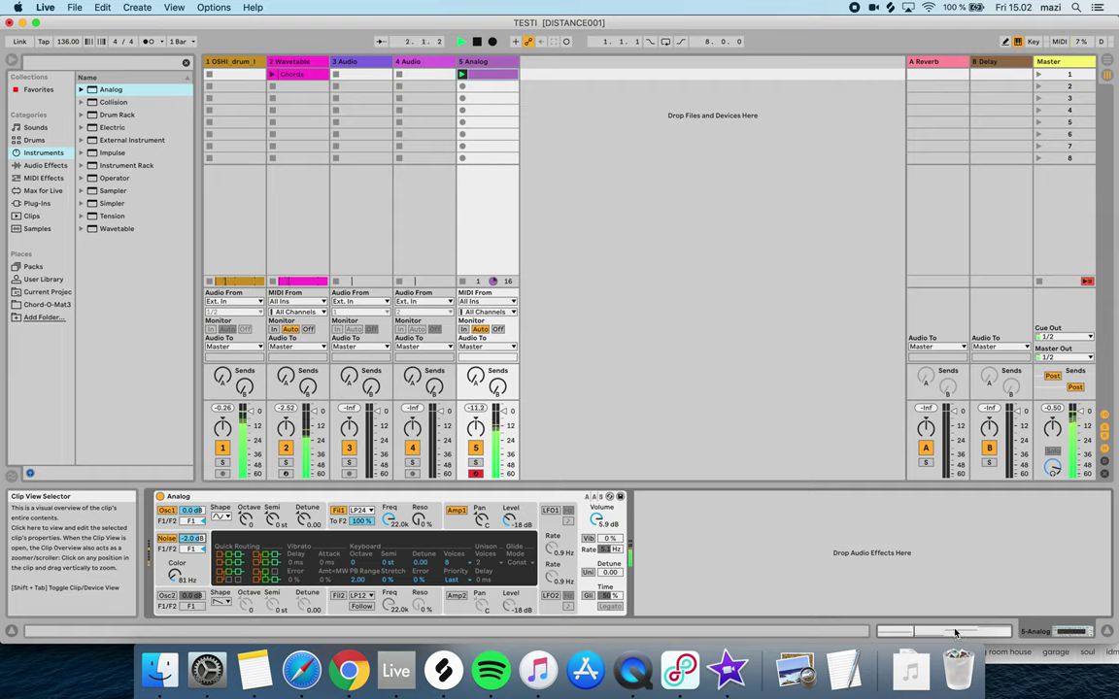
left_click(246, 520)
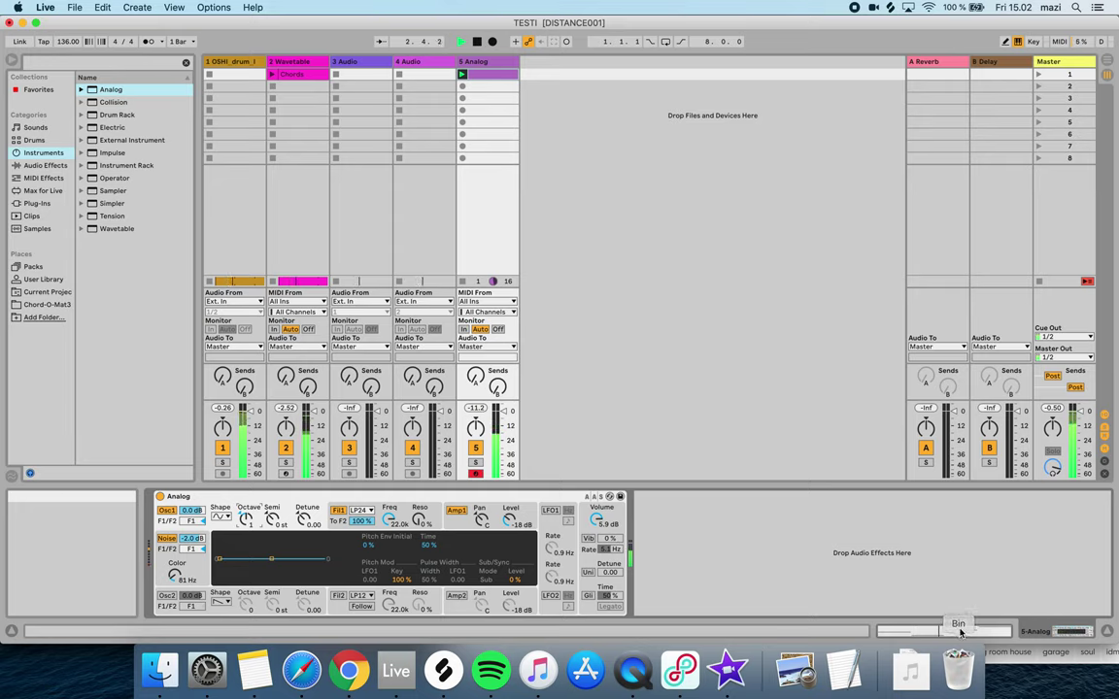
left_click(48, 166)
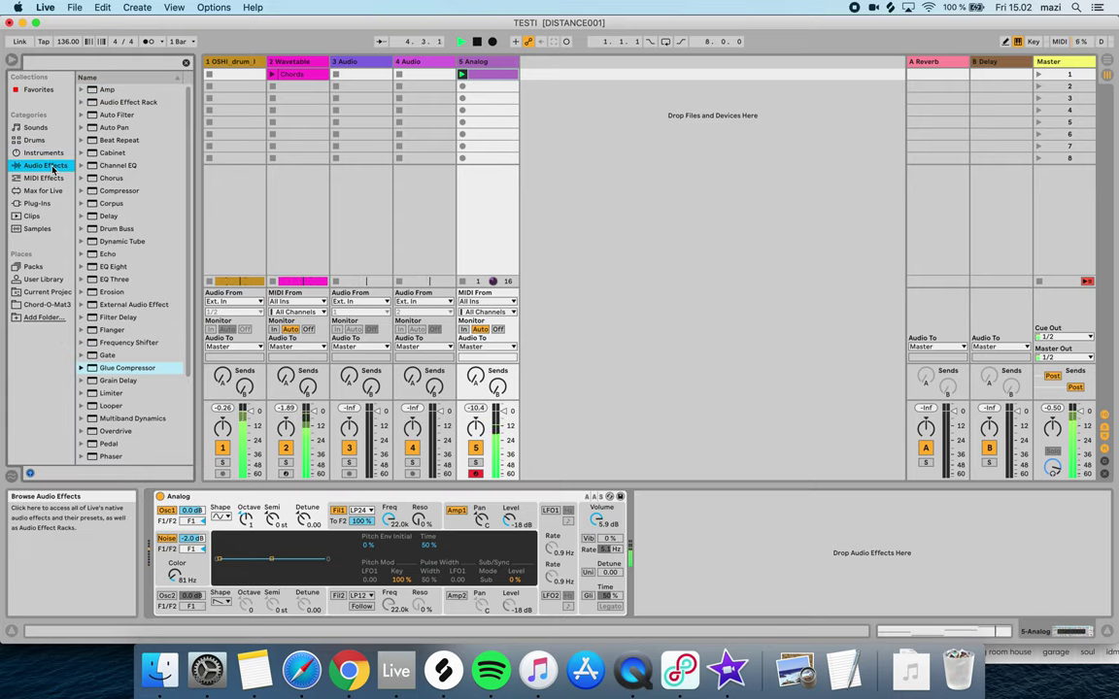
In the Analog clip, lower the third bar's note to C1 and raise the fourth bar's note to B1
left_click(971, 632)
left_click(774, 489)
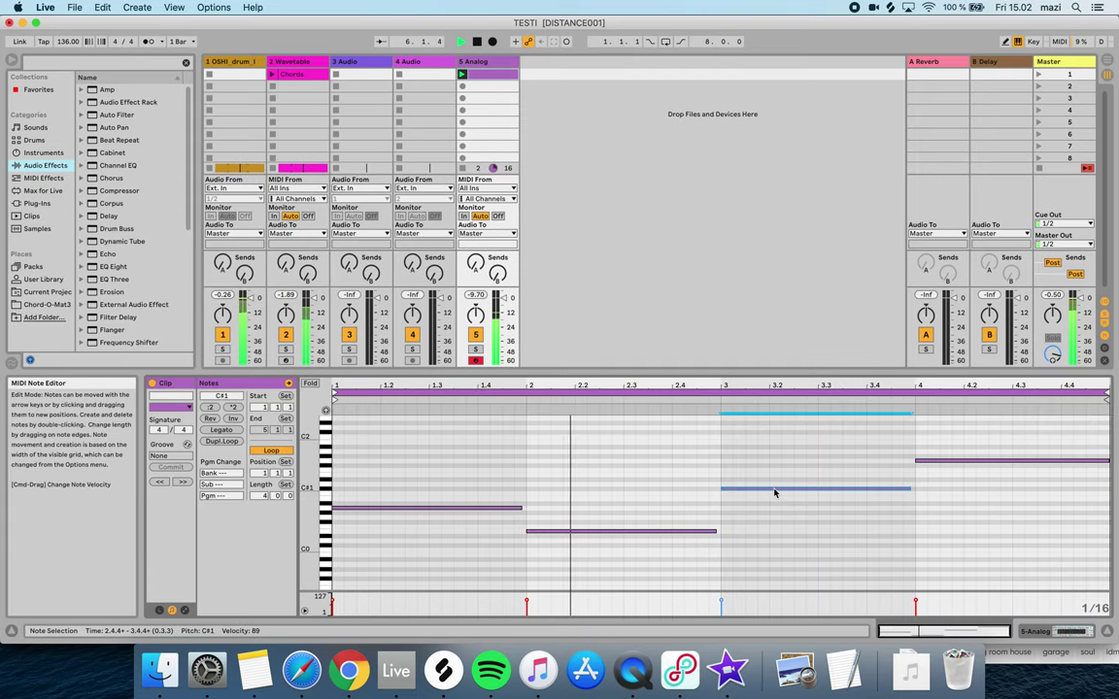
key("Down")
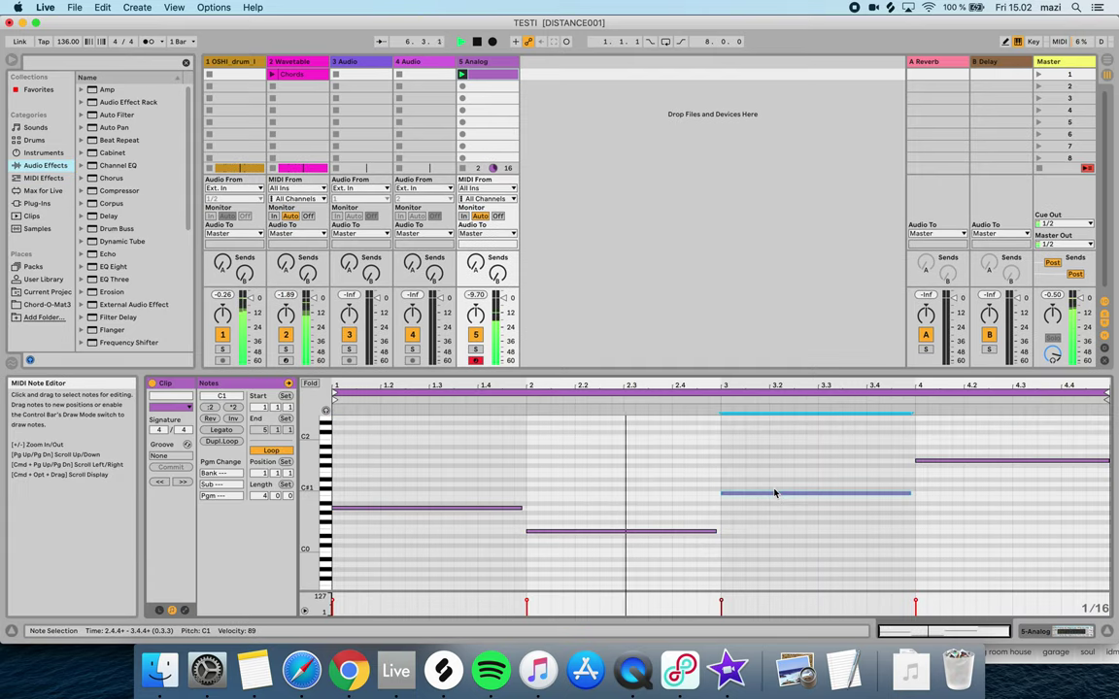
left_click(940, 460)
key("Up")
key("Up")
key("Up")
key("Up")
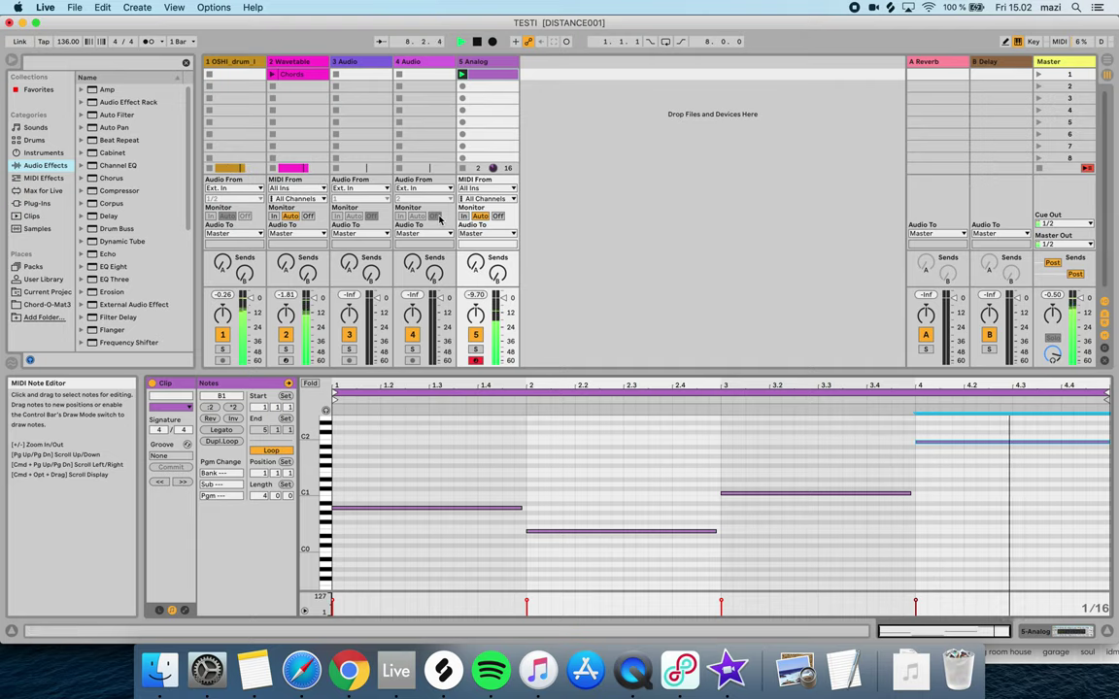
Add an Arpeggiator before Analog with its rate at 1/3 and 2 transpose steps
left_click(44, 179)
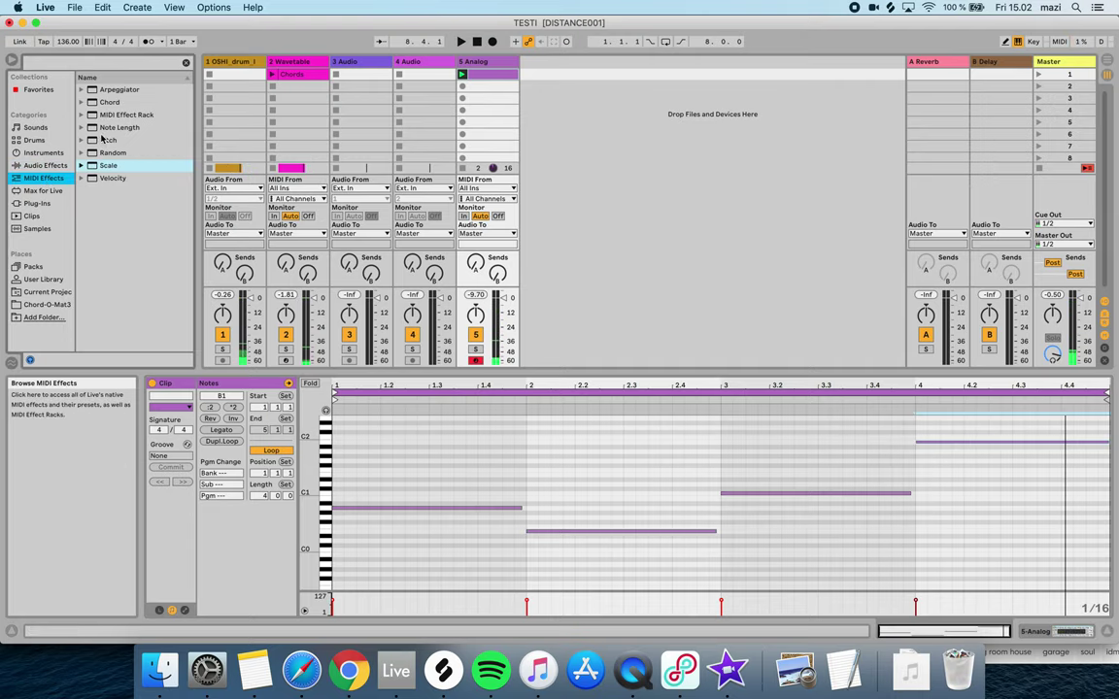
double_click(118, 89)
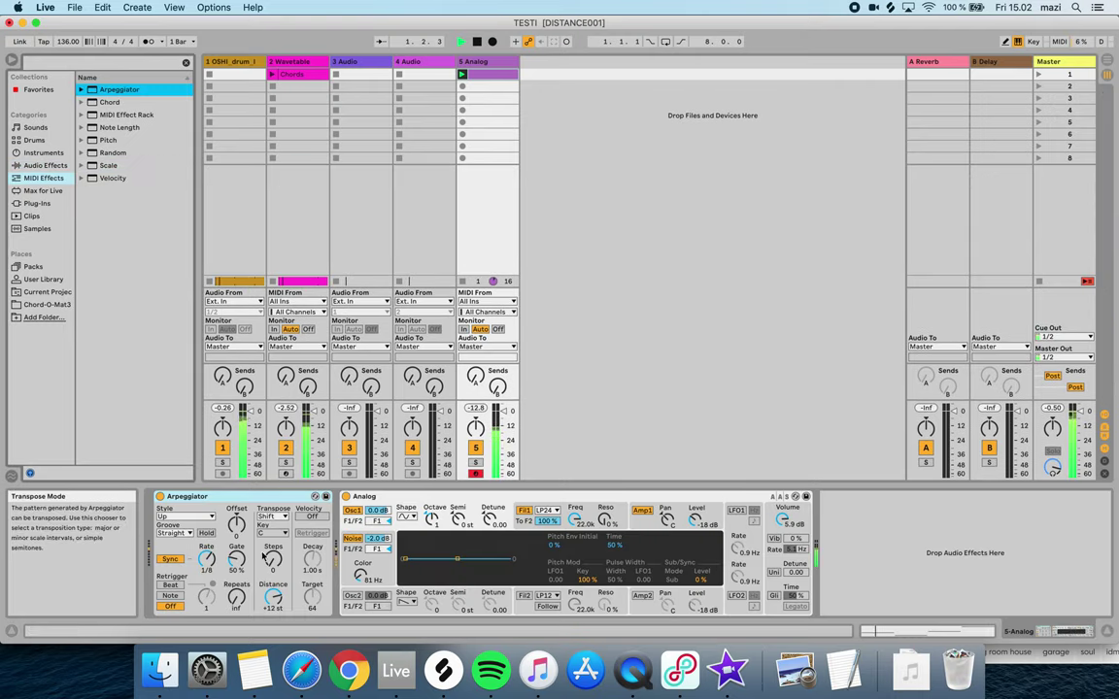
key("space")
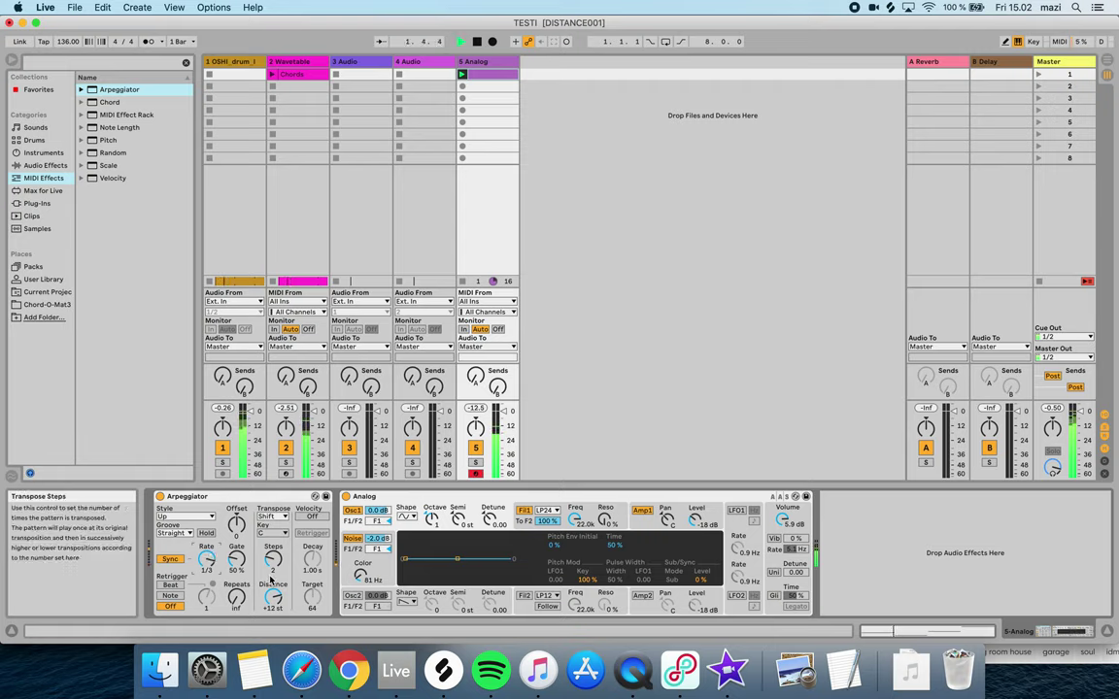
Raise the Analog track's volume to 2.0 dB and the drum loop track's volume to 6.0 dB
left_click_drag(504, 413, 504, 406)
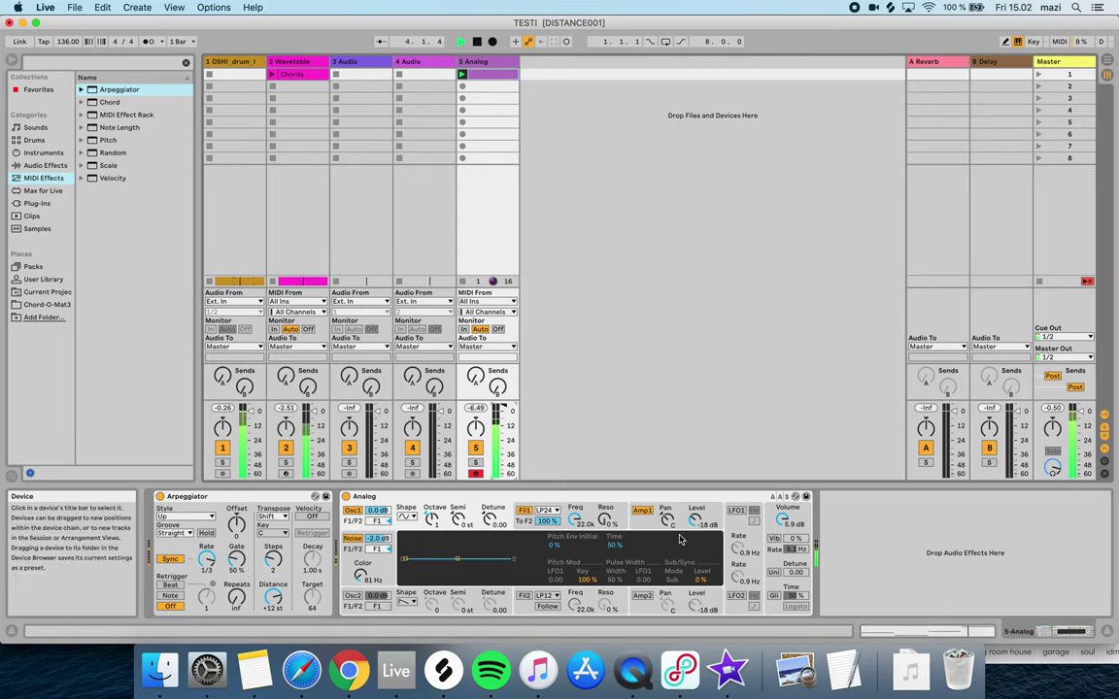
left_click_drag(503, 406, 503, 408)
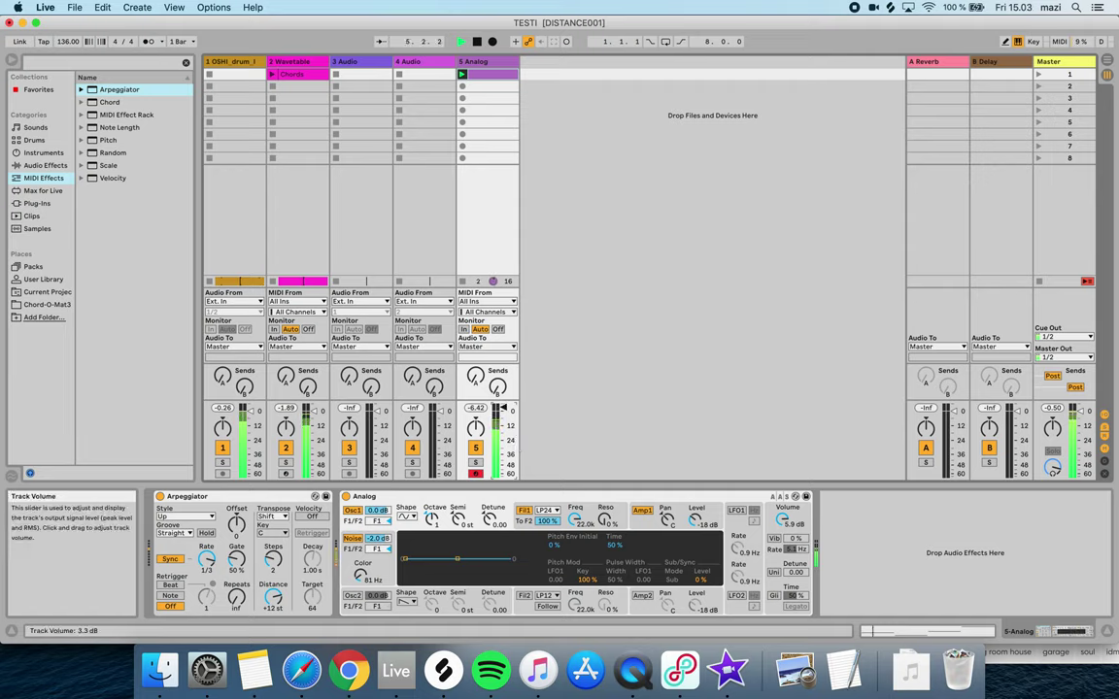
left_click(250, 402)
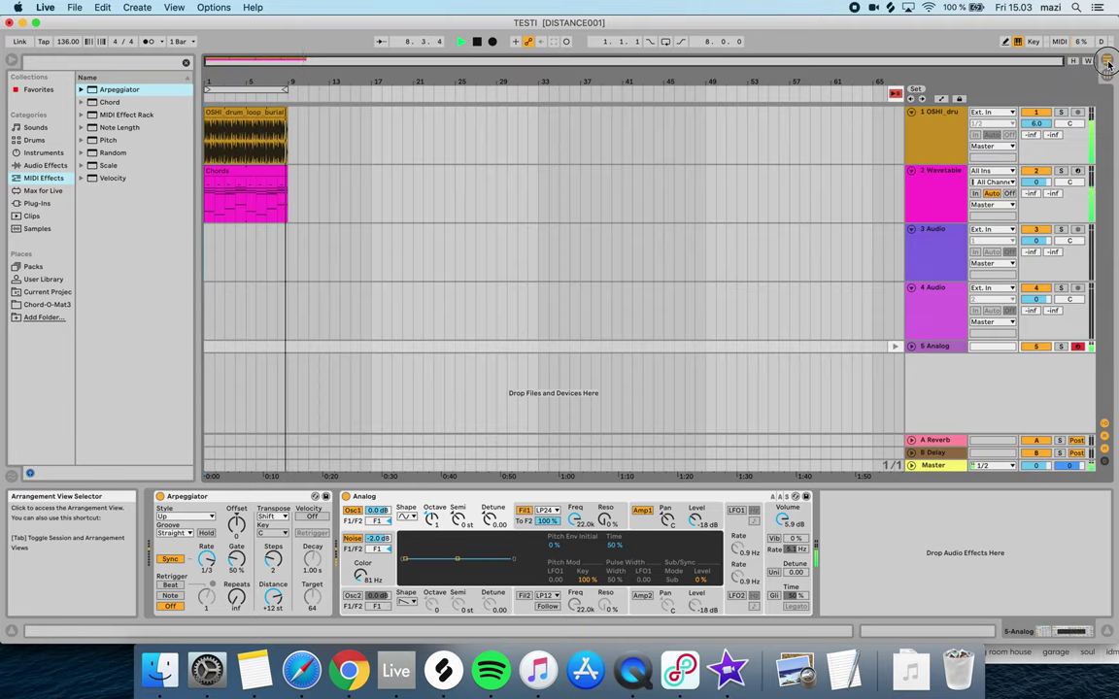
Record the playing Analog clip into the arrangement from bar 1, then stop
key("Tab")
left_click(493, 42)
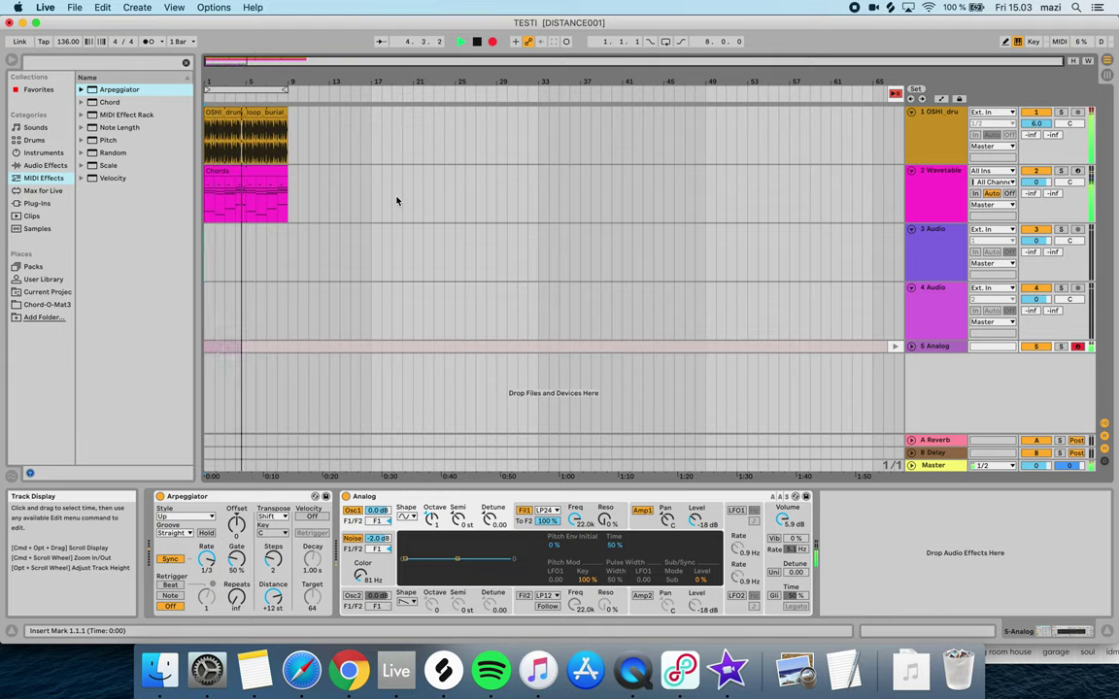
key("space")
Return the Analog track to arrangement playback, extend its recorded clip to bar 9, and unfold the track for a brief listen
left_click(895, 347)
left_click_drag(252, 347, 287, 346)
left_click(911, 346)
key("space")
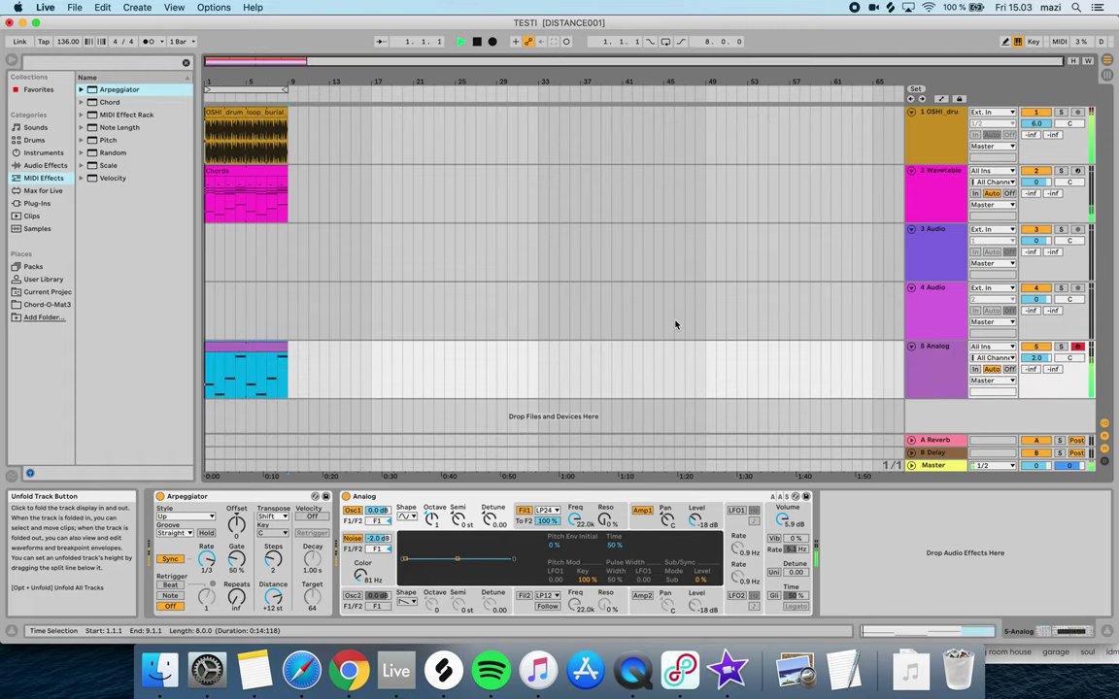
key("space")
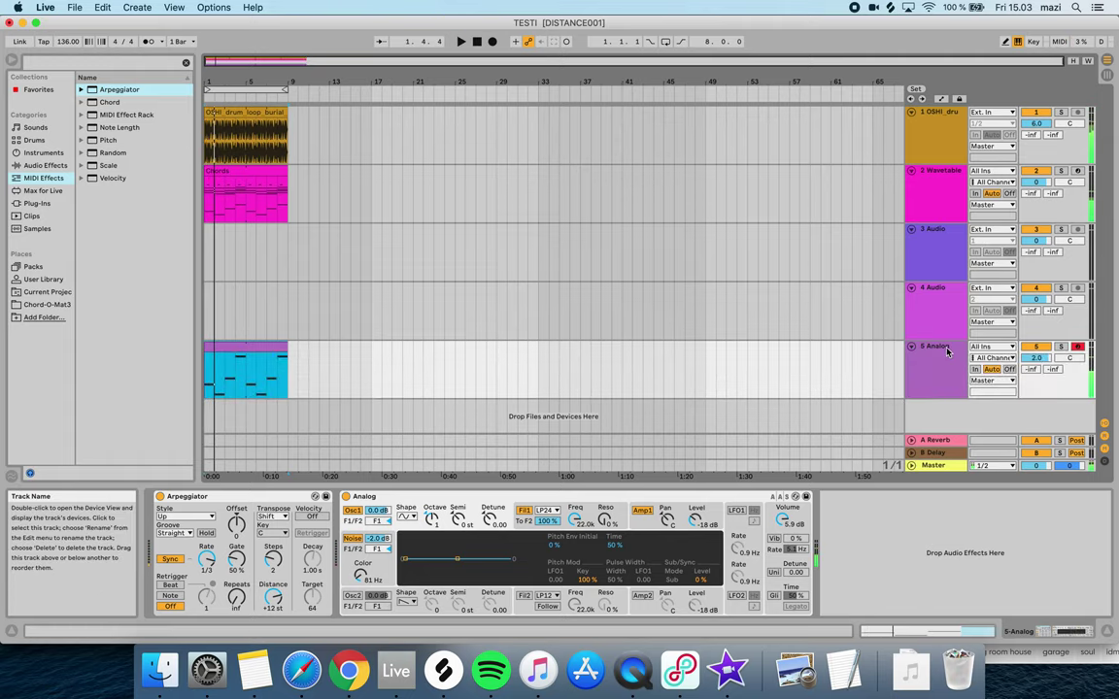
Duplicate the Analog track, then freeze and flatten the duplicate into audio
left_click(946, 352)
key("super+d")
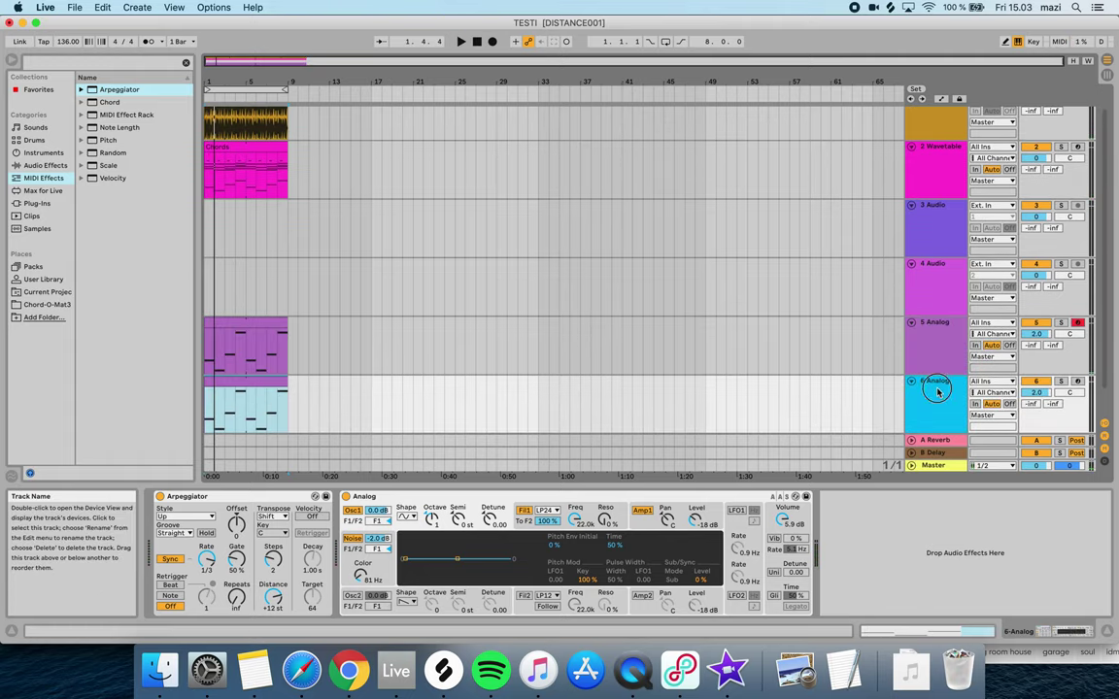
right_click(938, 390)
left_click(971, 468)
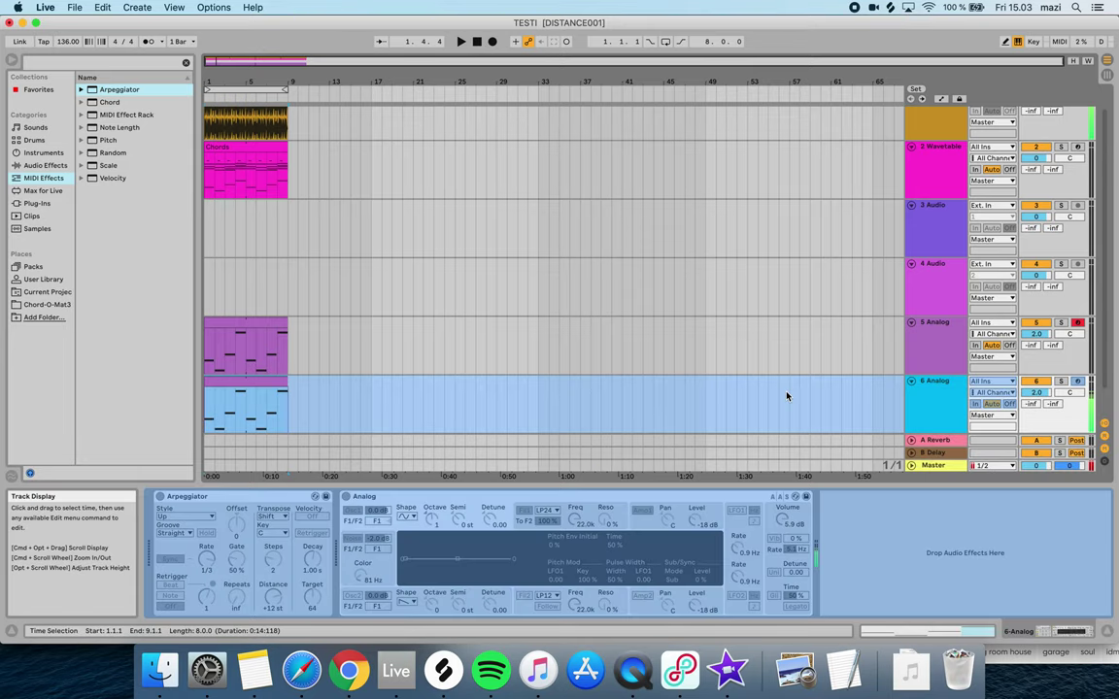
right_click(941, 392)
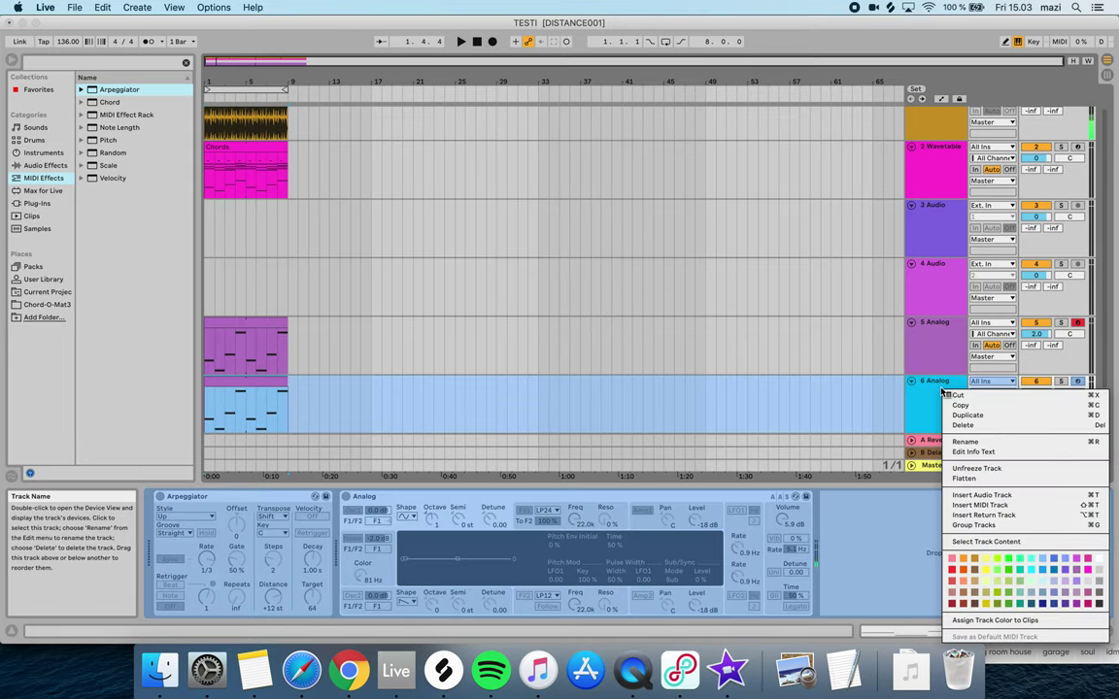
left_click(994, 479)
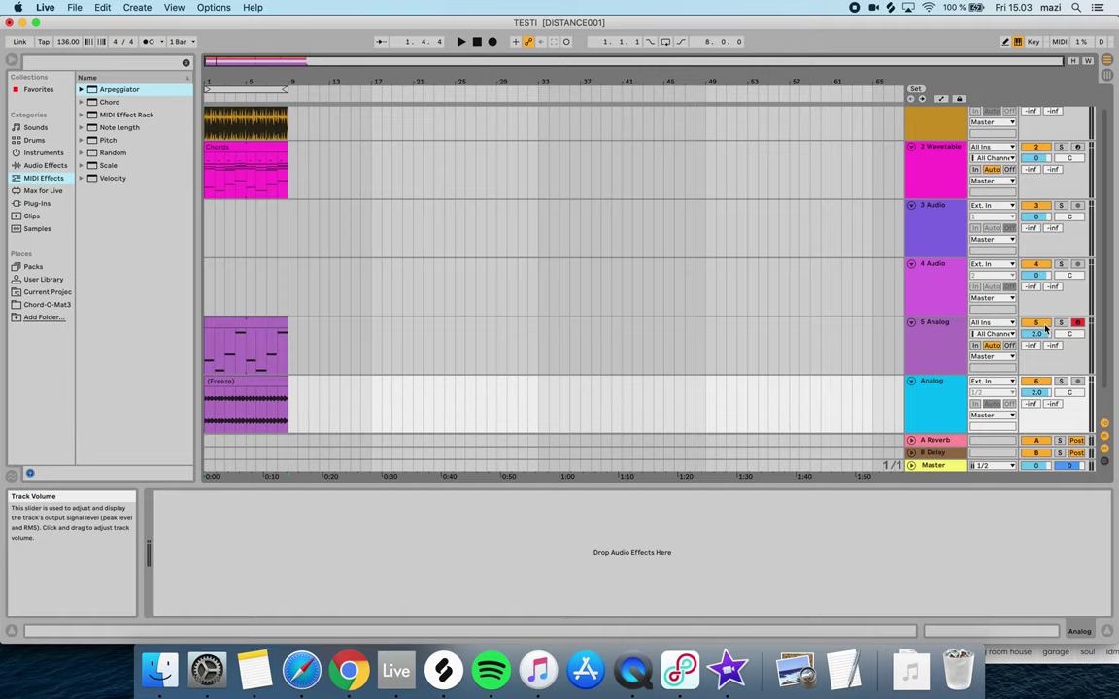
Deactivate the original Analog MIDI track and set the flattened Analog audio clip's gain to 10.8 dB
left_click(242, 408)
key("space")
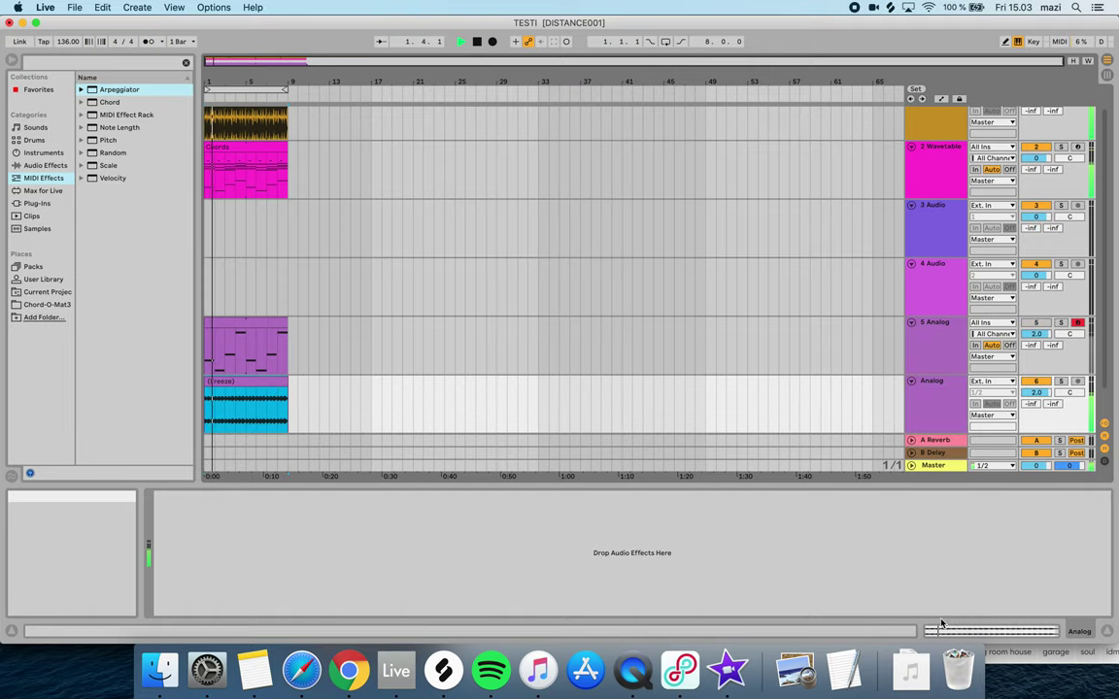
left_click(954, 631)
key("space")
left_click_drag(256, 470, 219, 469)
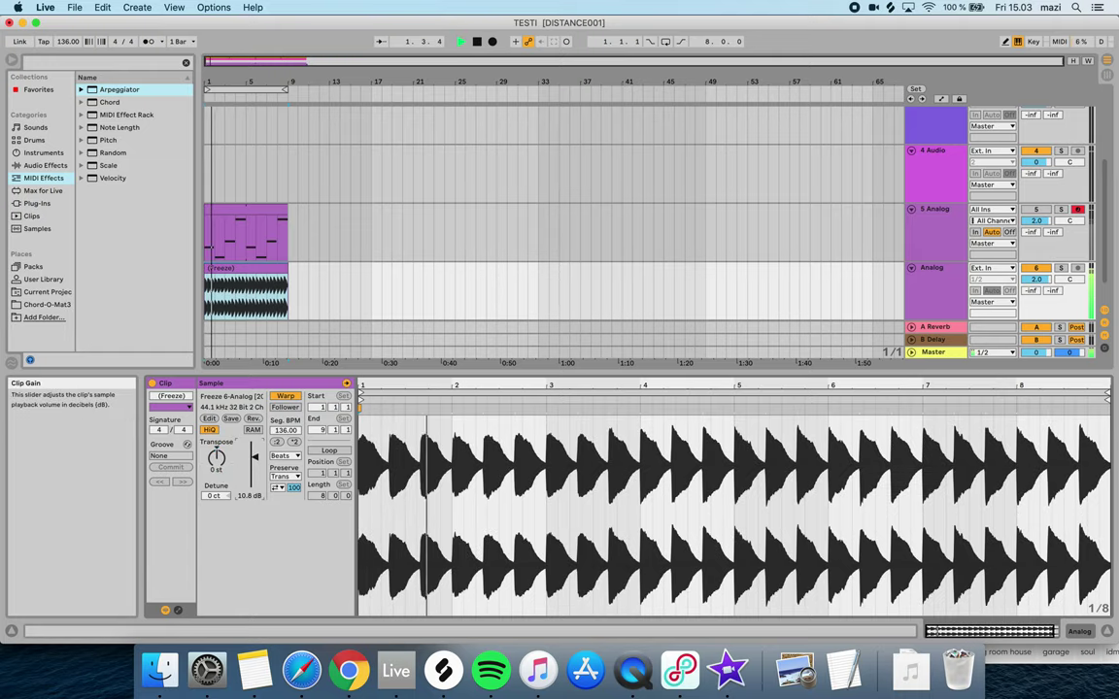
Set the drum loop clip's gain to 2.25 dB
scroll(324, 287, "up", 3)
left_click(244, 136)
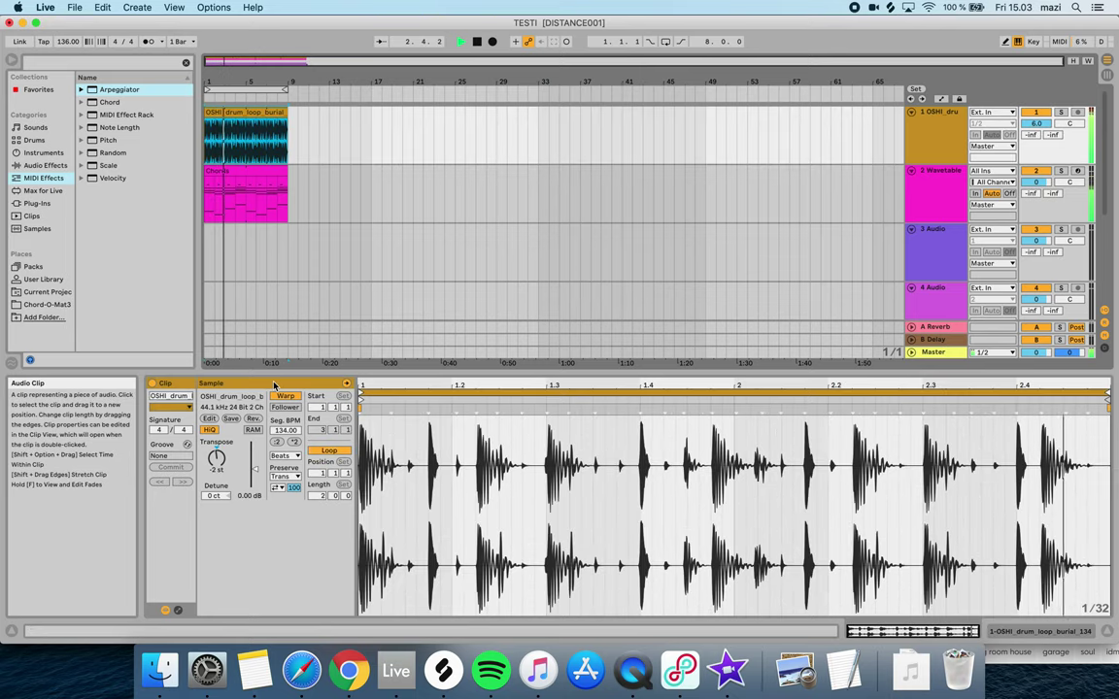
left_click_drag(254, 469, 255, 466)
Add an EQ Eight to the Wavetable track
left_click(934, 180)
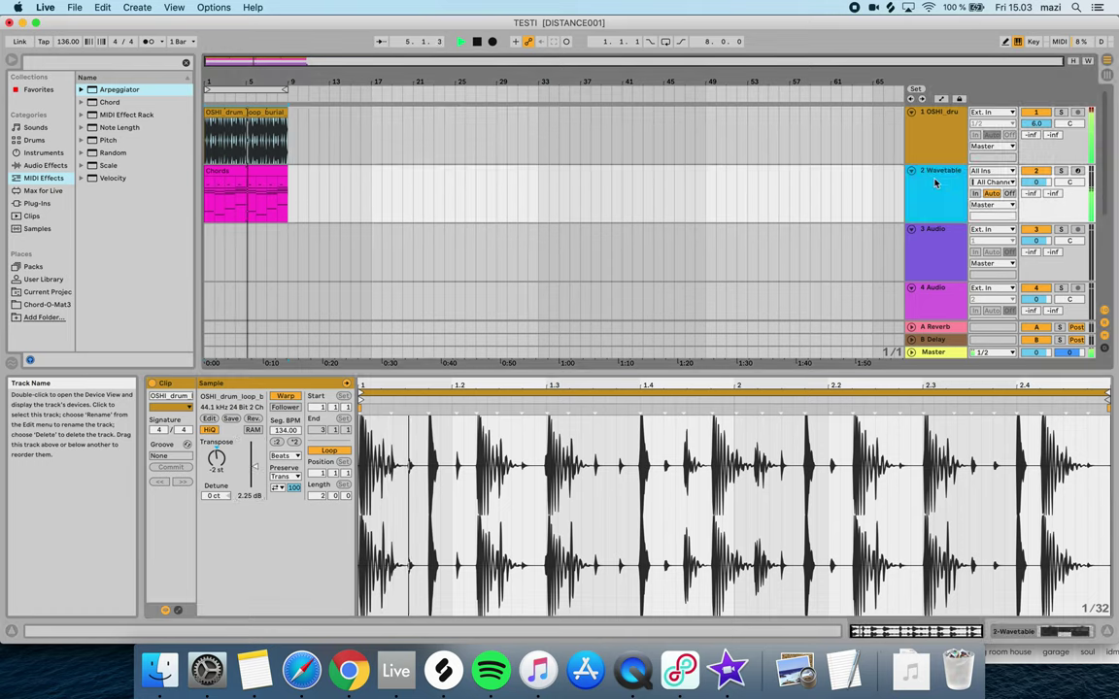
left_click(43, 153)
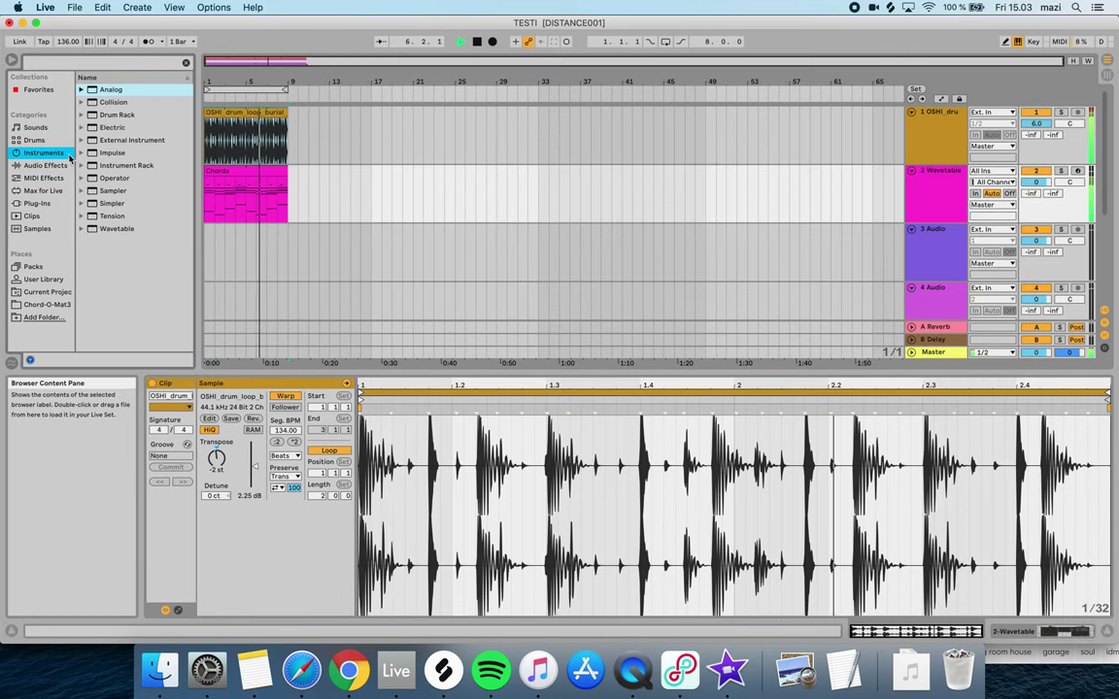
left_click(44, 165)
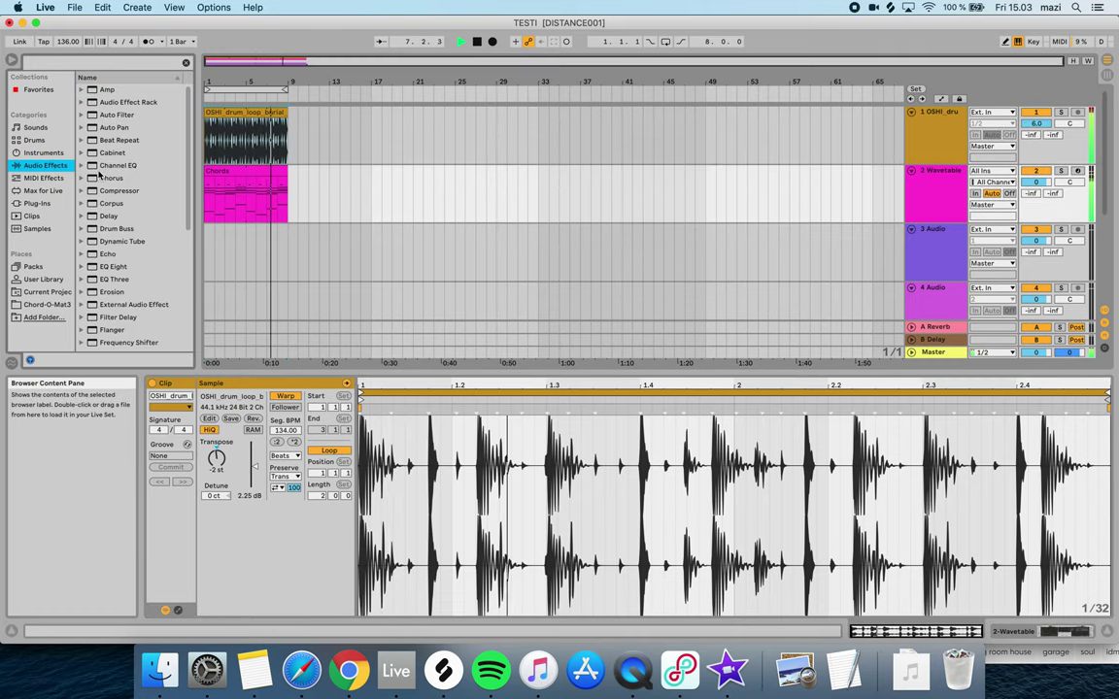
double_click(113, 266)
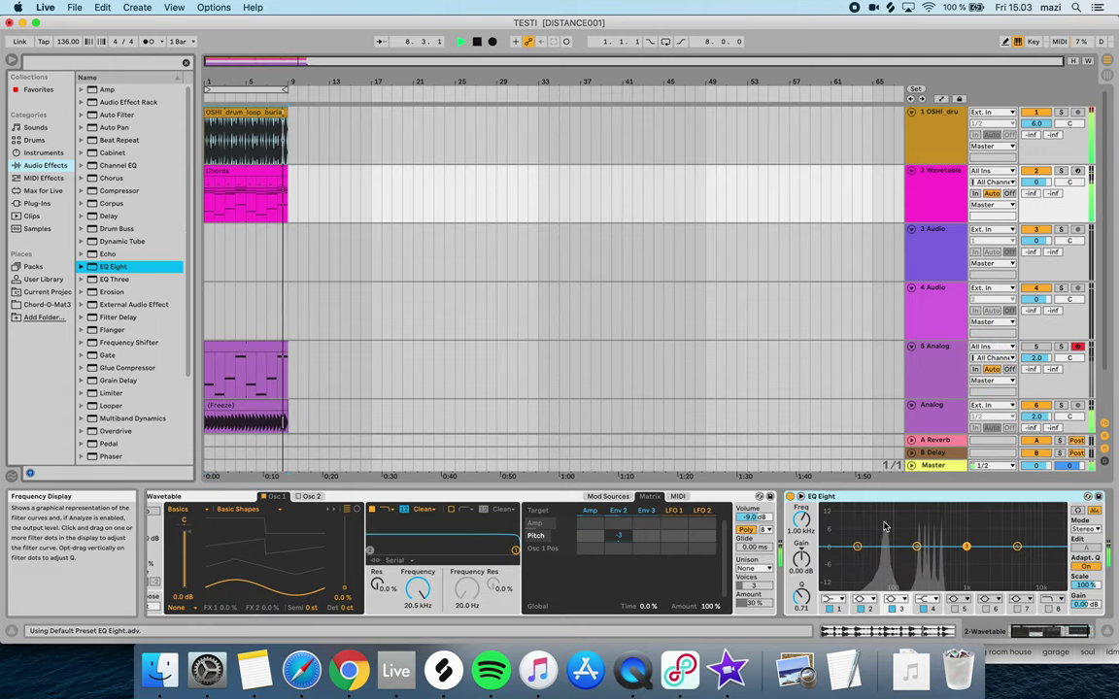
Low-cut the Wavetable track at 88 Hz with EQ Eight's first band and shift its second band slightly higher in frequency
left_click(832, 599)
left_click(832, 609)
key("space")
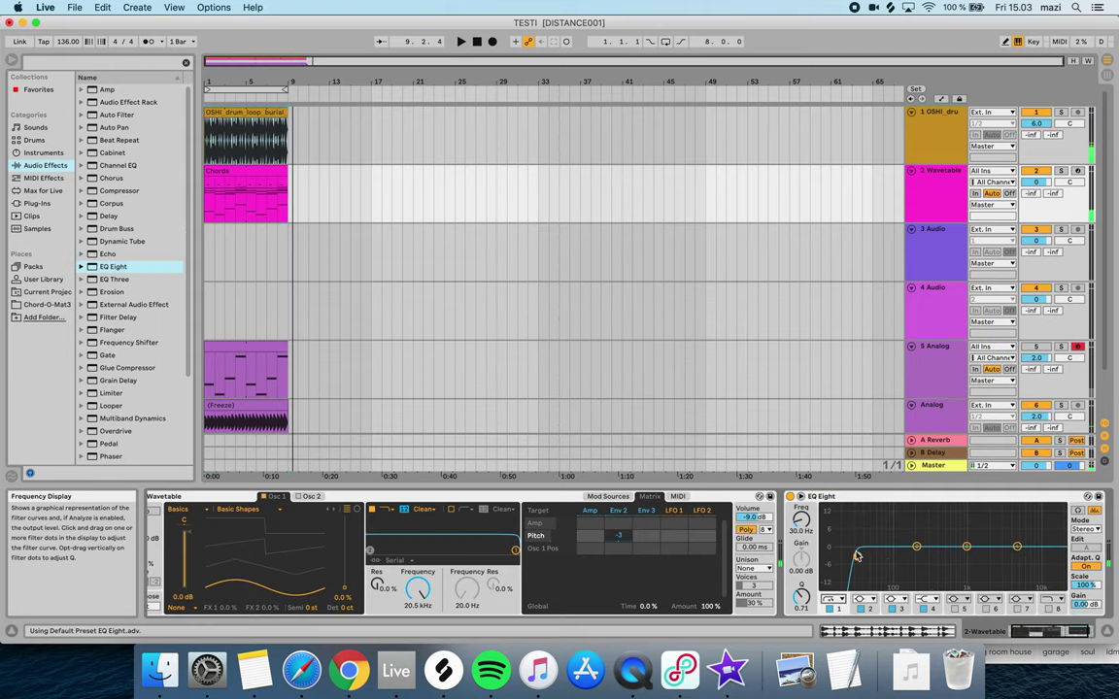
key("space")
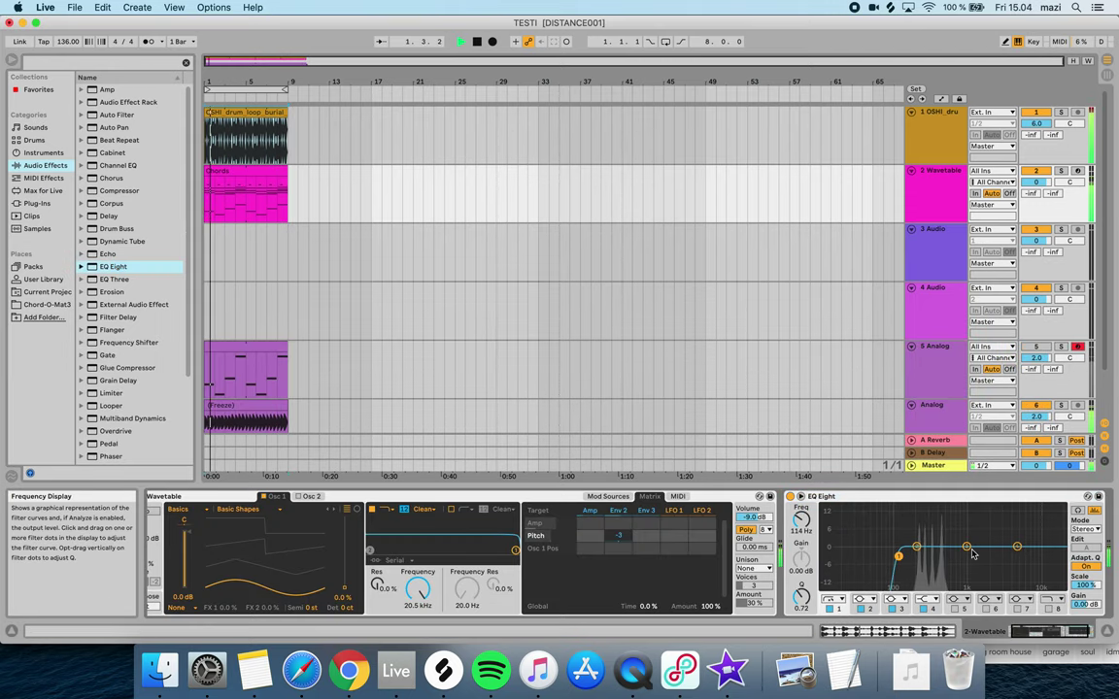
left_click_drag(932, 558, 931, 558)
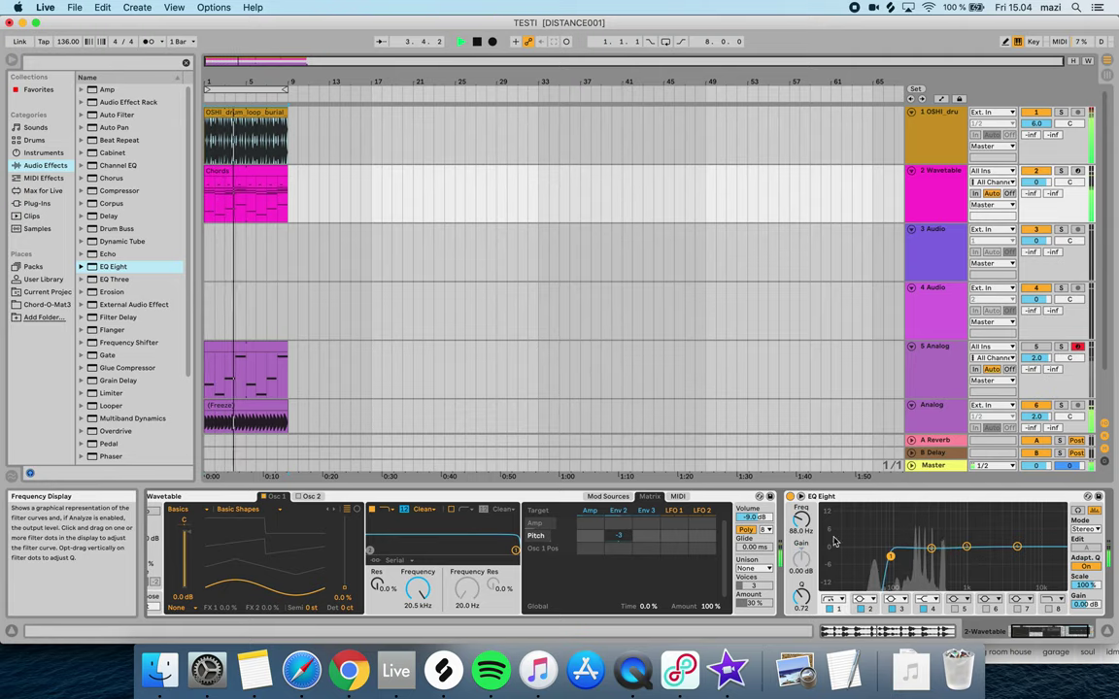
Duplicate the Wavetable track together with its EQ Eight
scroll(654, 427, "down", 2)
left_click(935, 365)
scroll(451, 210, "up", 2)
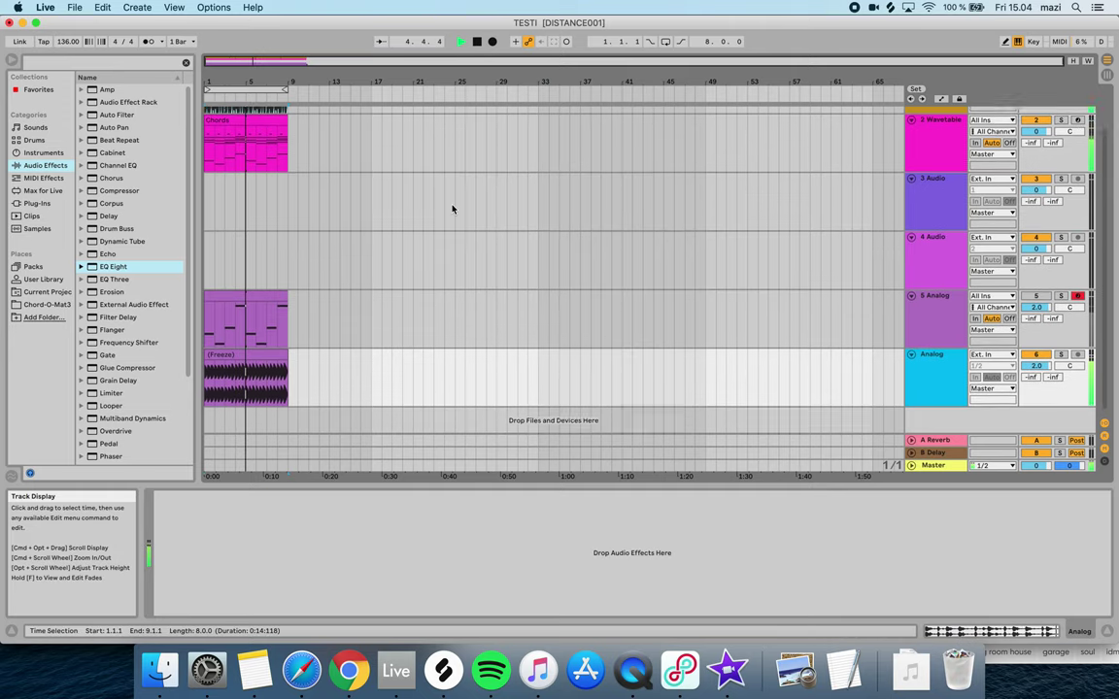
left_click(934, 189)
right_click(938, 177)
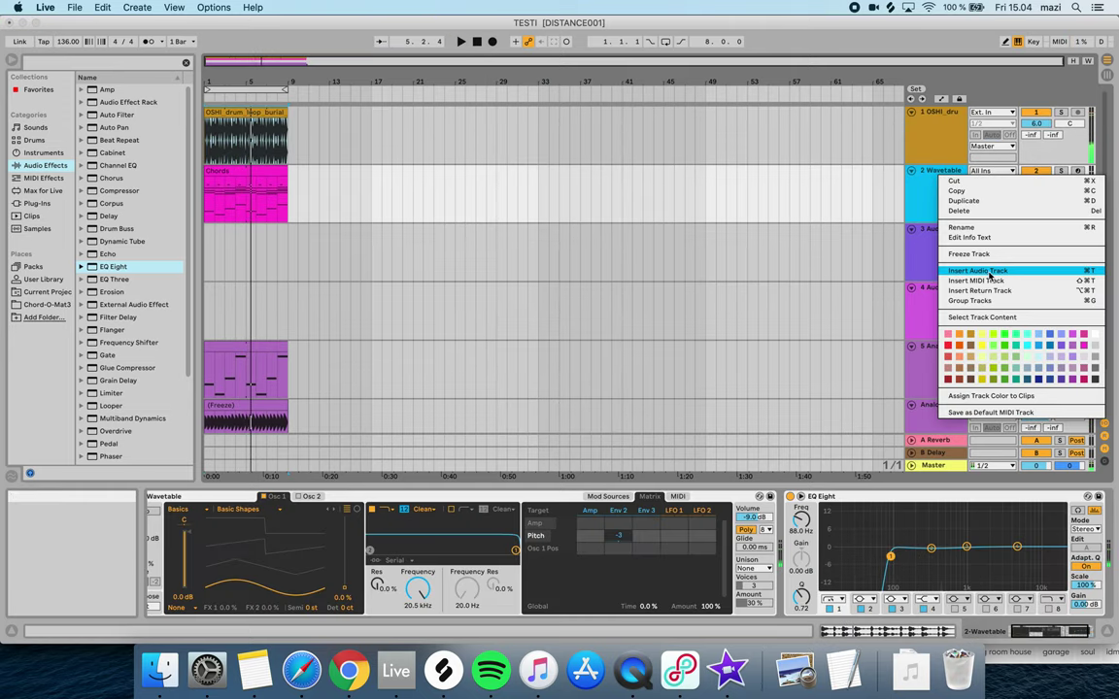
left_click(961, 200)
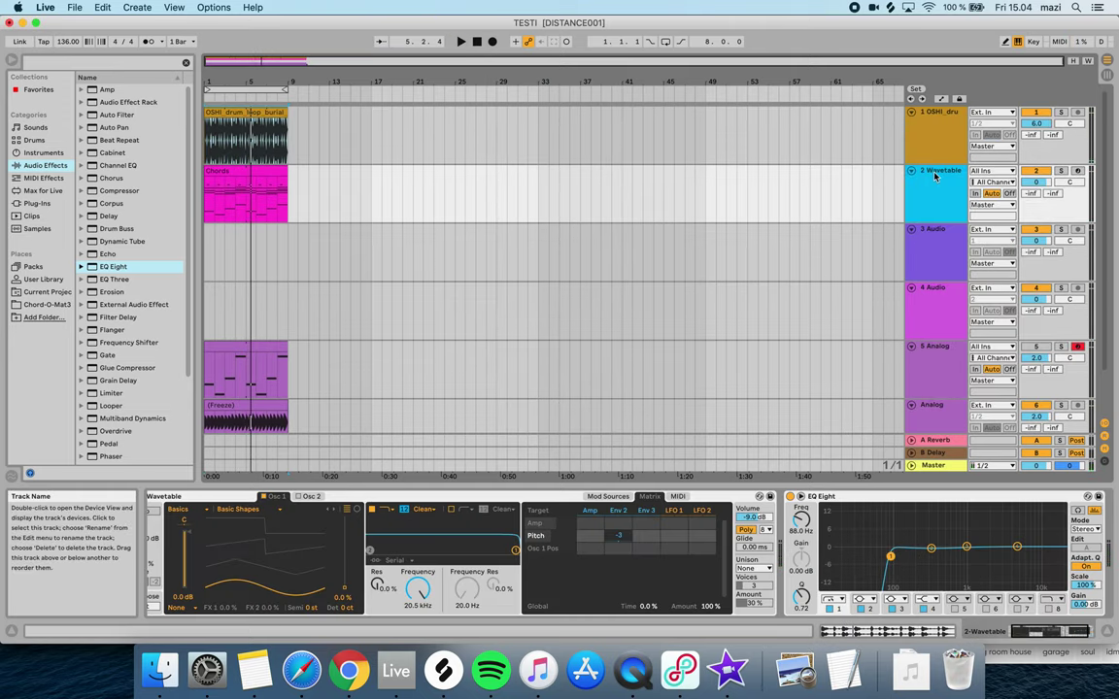
Freeze and flatten the duplicated Wavetable track into audio and deactivate the original Wavetable MIDI track
right_click(942, 245)
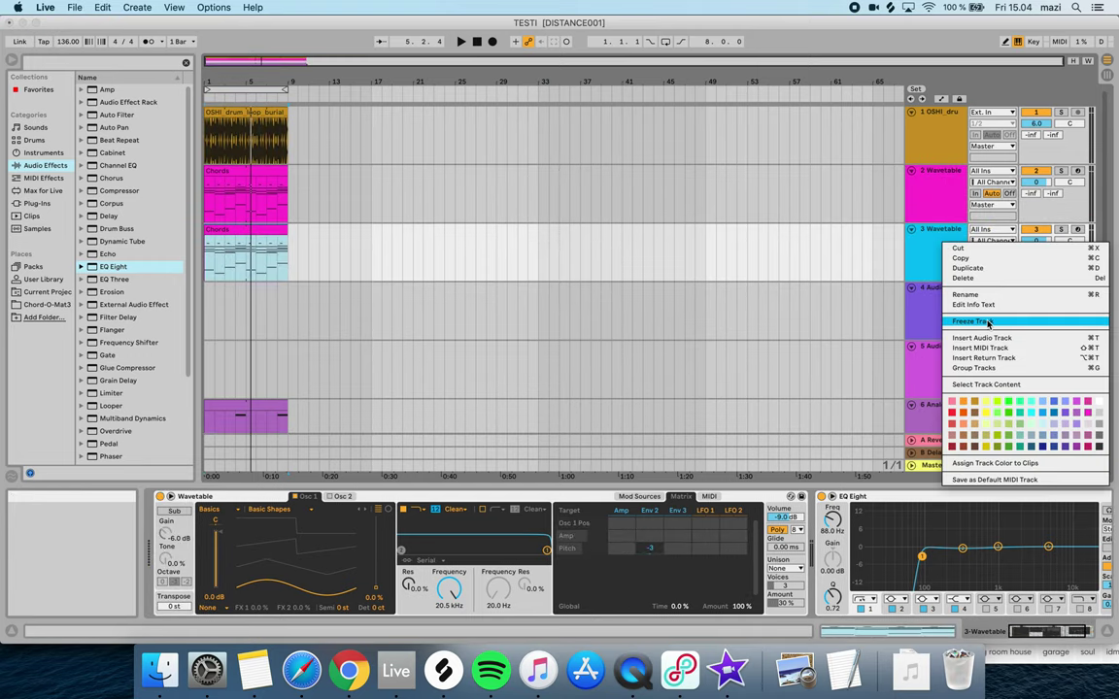
left_click(957, 320)
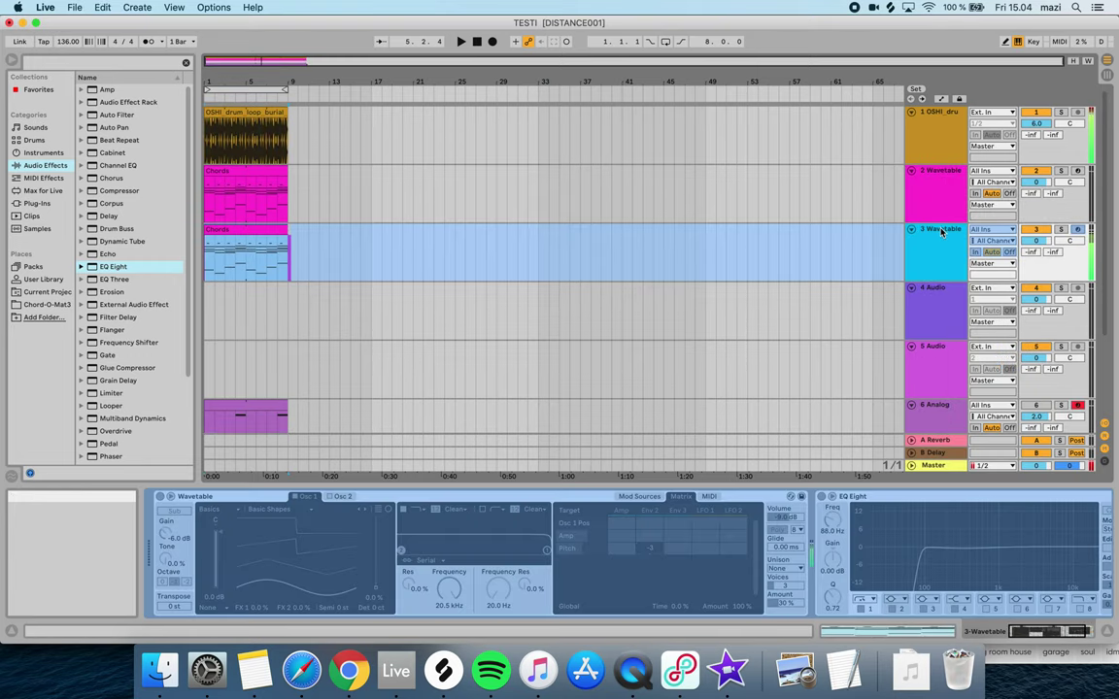
right_click(942, 233)
left_click(984, 321)
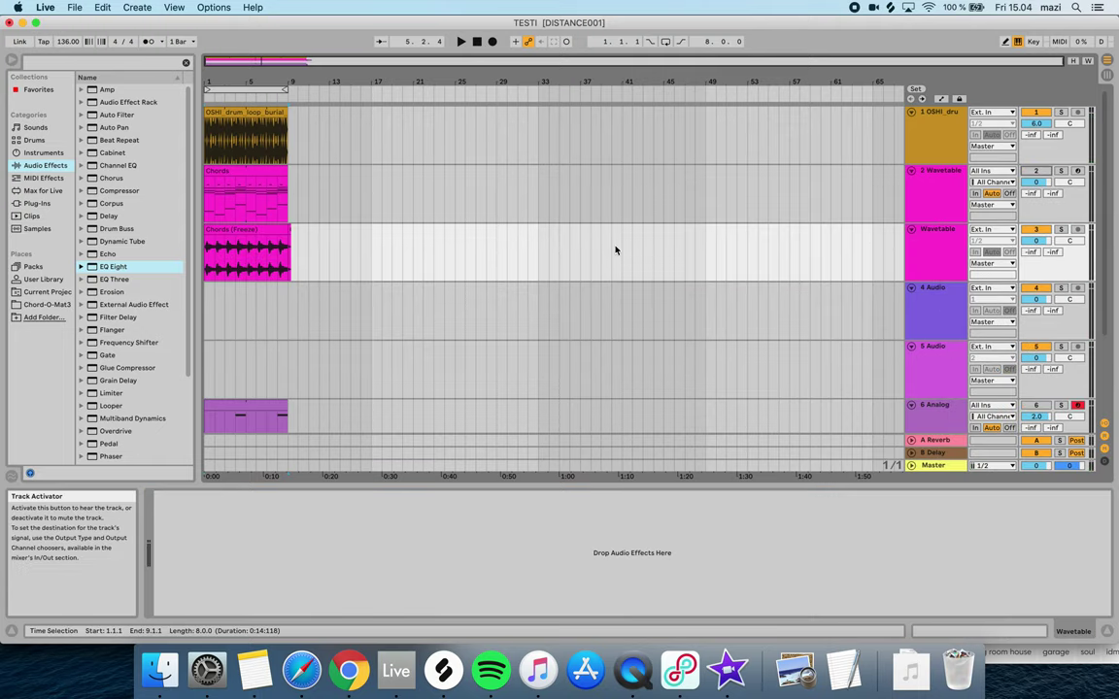
Trim the flattened chords clip to end at bar 9, then duplicate its track
left_click(289, 230)
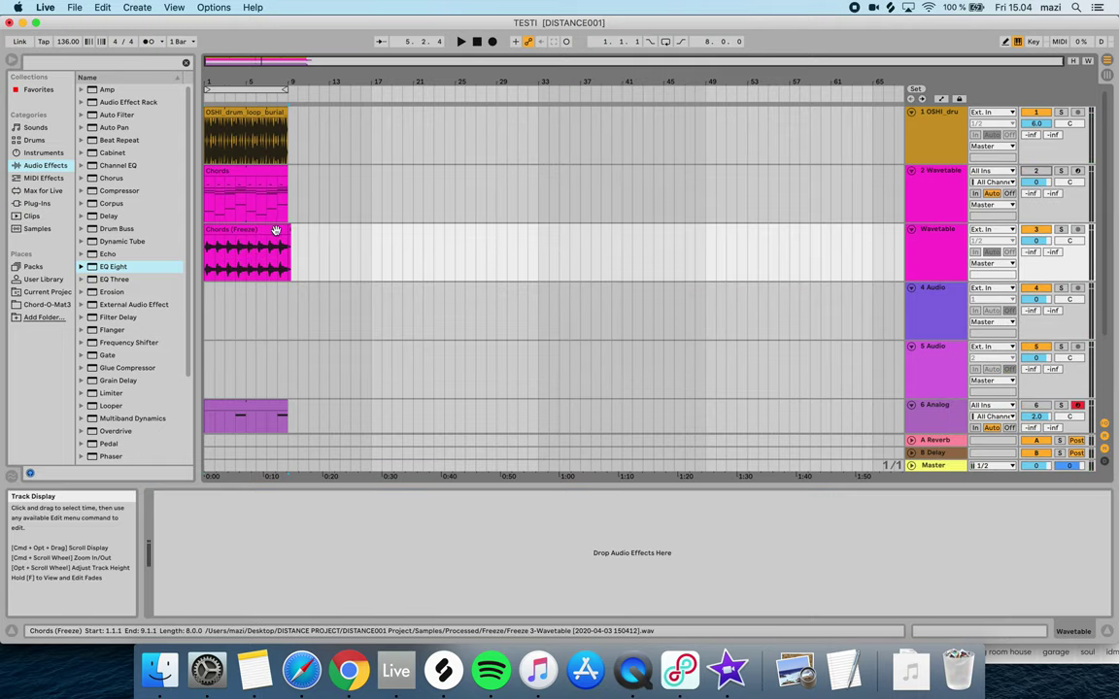
left_click(951, 233)
key("super+d")
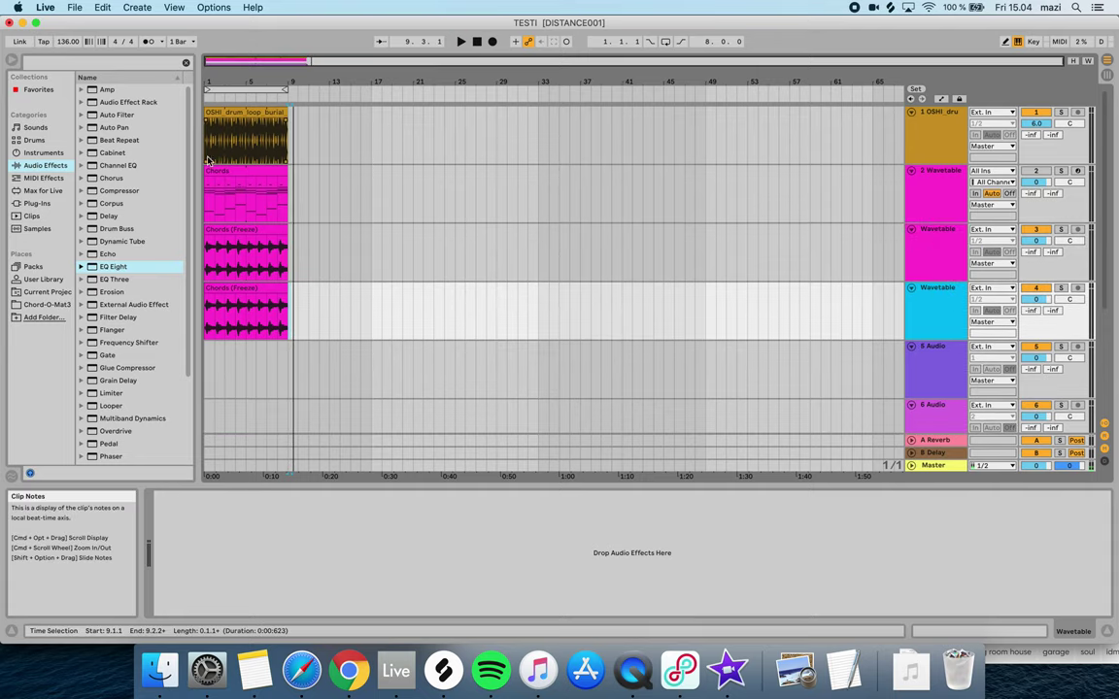
Play the arrangement from the start and group the two flattened Wavetable audio tracks
left_click(207, 145)
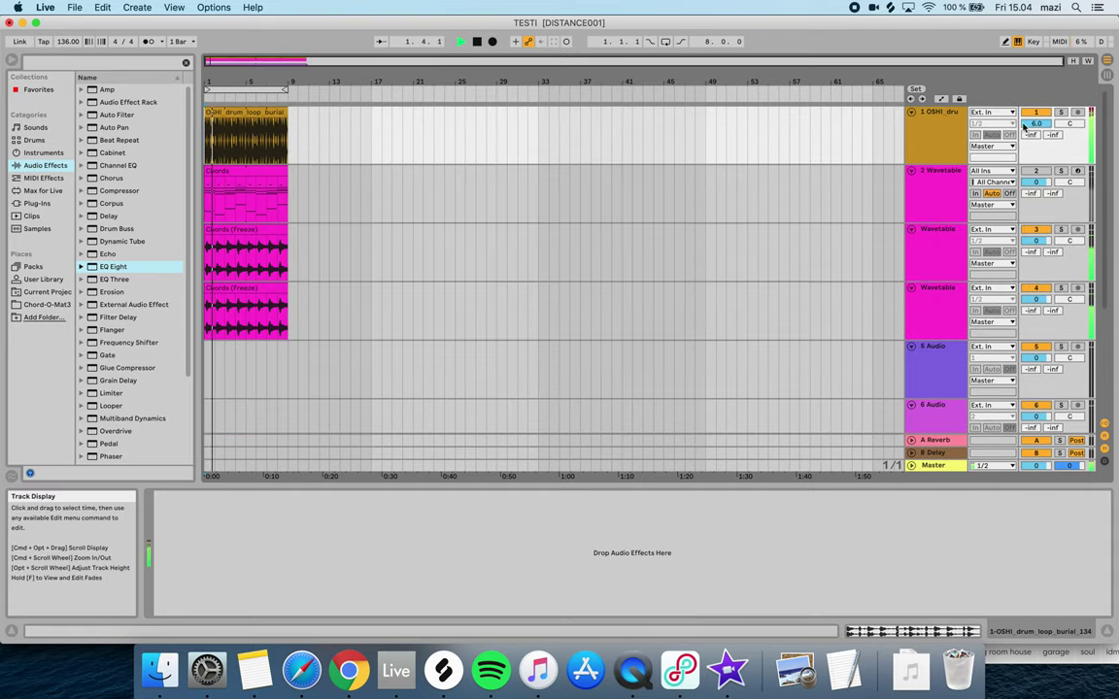
left_click(939, 195)
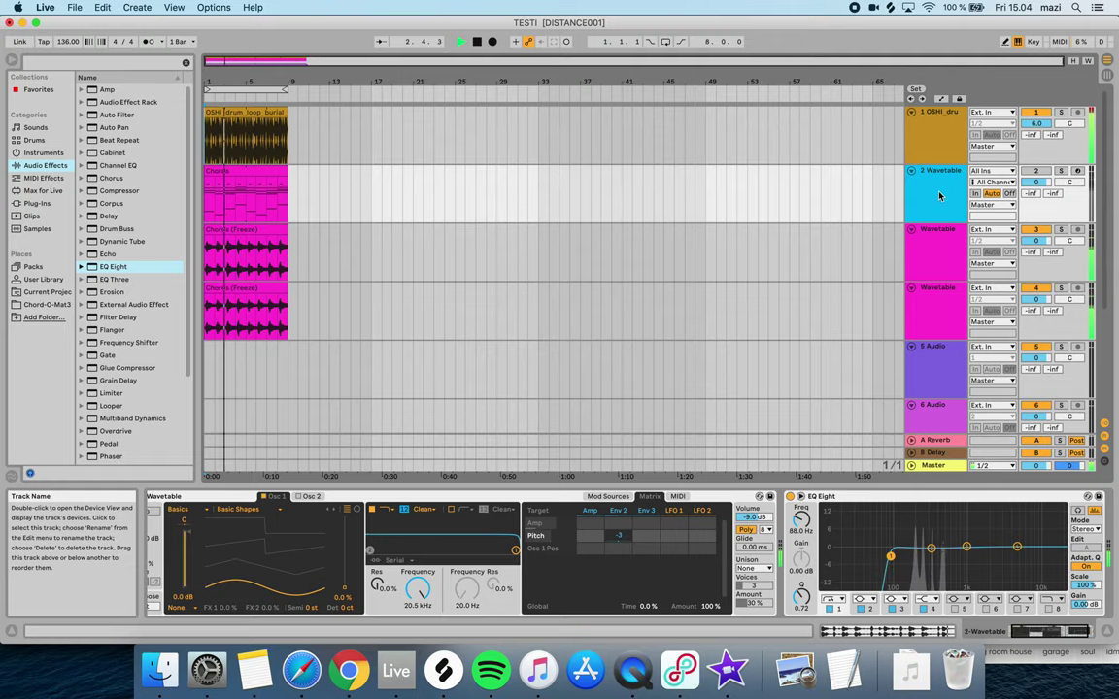
left_click(937, 242)
left_click(943, 311, "shift")
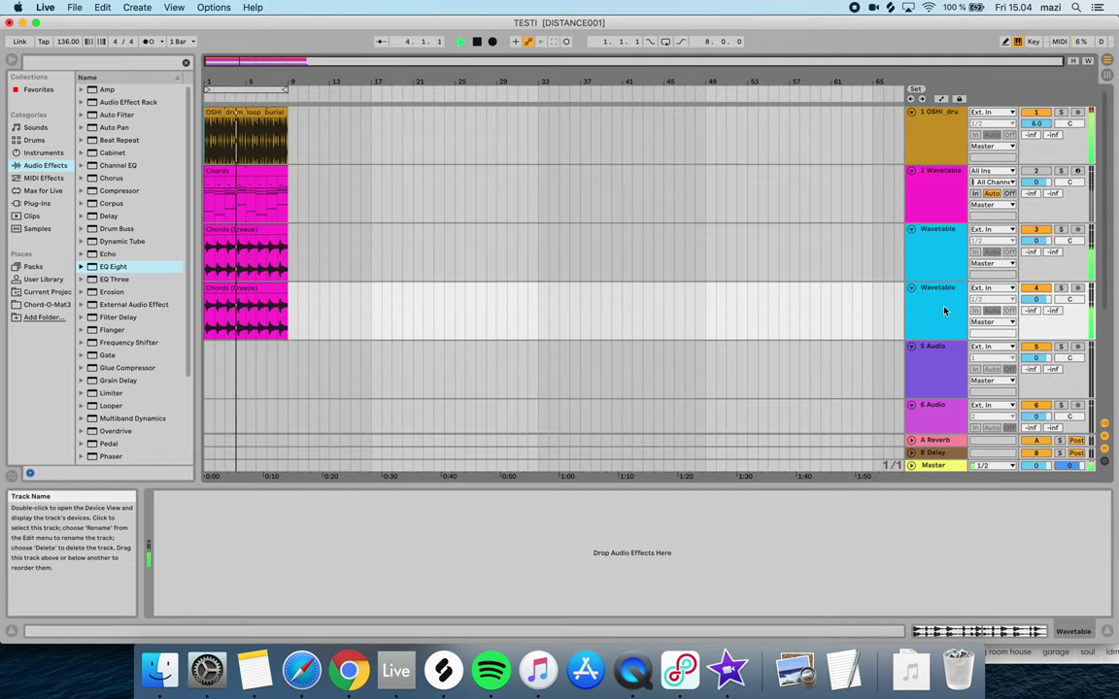
key("super+g")
Add an EQ Eight to the chords group with a low cut on band 1 and a -3.10 dB dip at 255 Hz on band 2
double_click(109, 266)
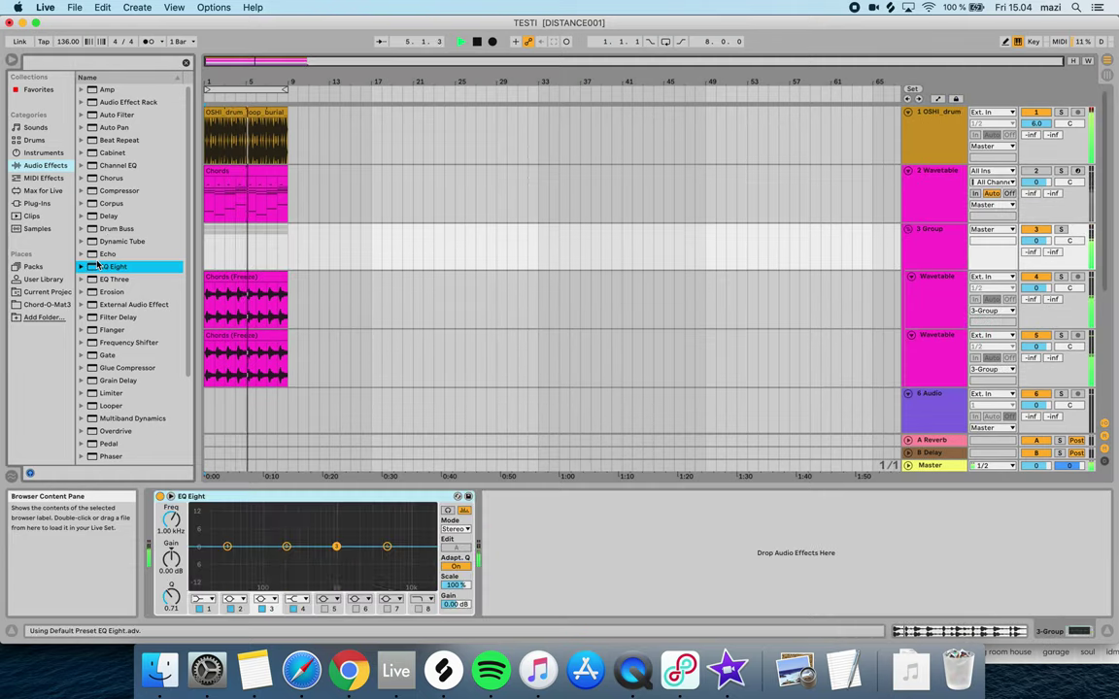
left_click(201, 600)
left_click(204, 609)
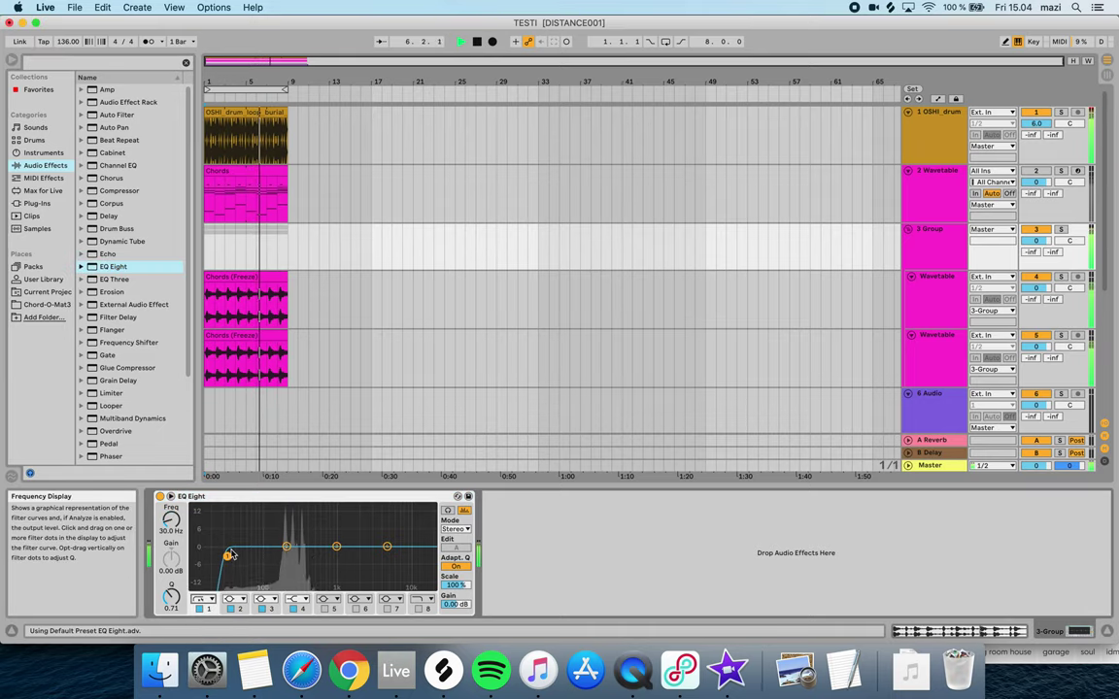
left_click_drag(229, 555, 293, 556)
Delete the two empty audio tracks and the original Analog MIDI track, and turn on looping for bars 1 to 9
scroll(369, 375, "down", 5)
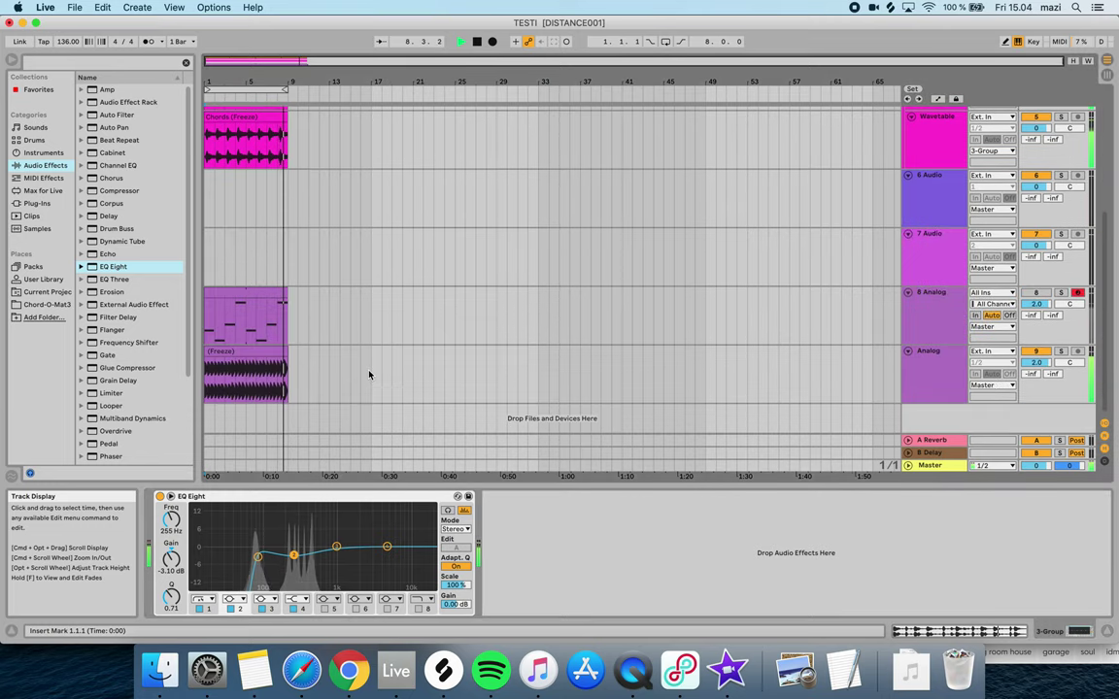
left_click(936, 195)
left_click(936, 292, "shift")
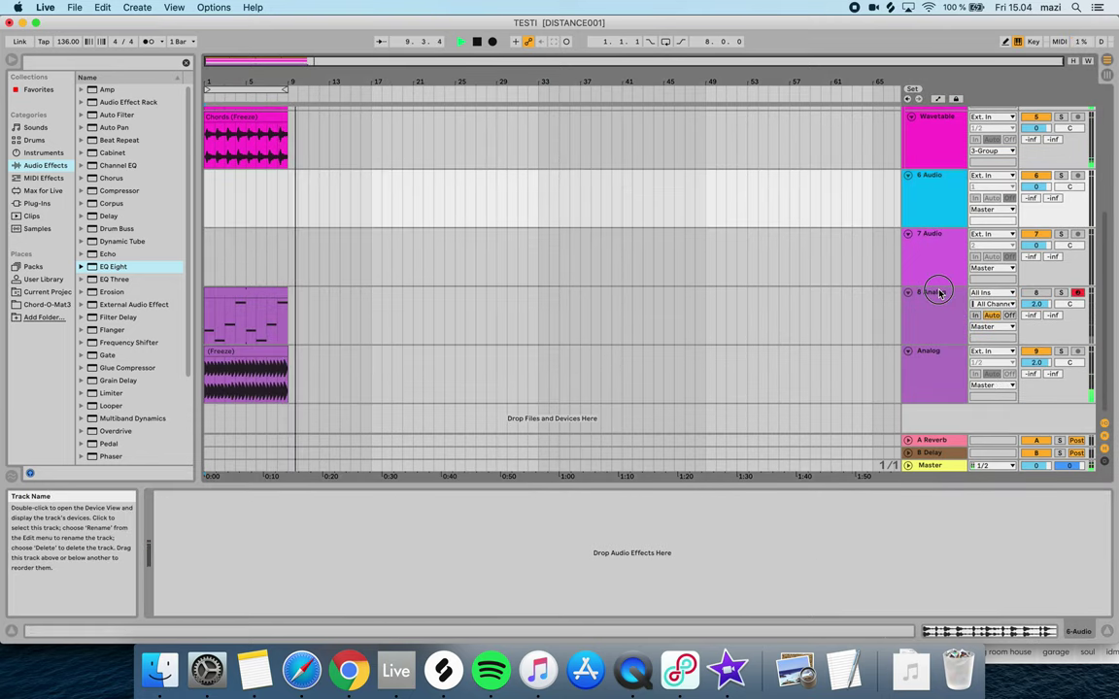
key("Delete")
left_click(666, 43)
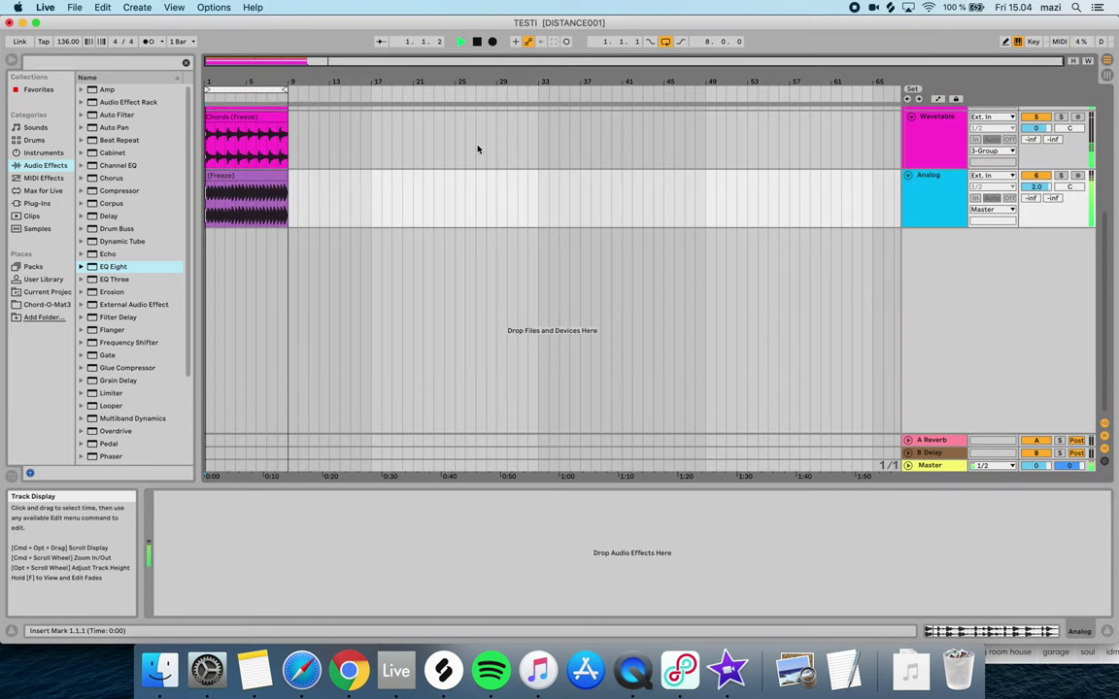
scroll(476, 148, "up", 5)
scroll(352, 245, "down", 2)
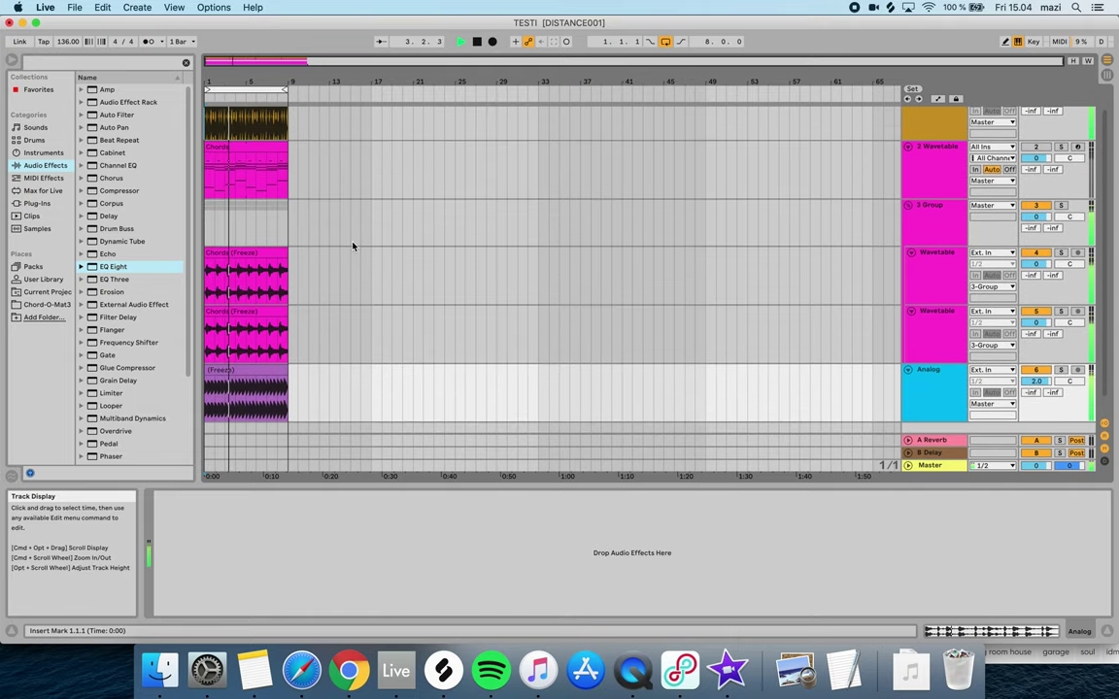
scroll(352, 246, "up", 2)
Set the drum loop clip's gain to 5.44 dB and switch its Beats transient loop mode to off
left_click(274, 115)
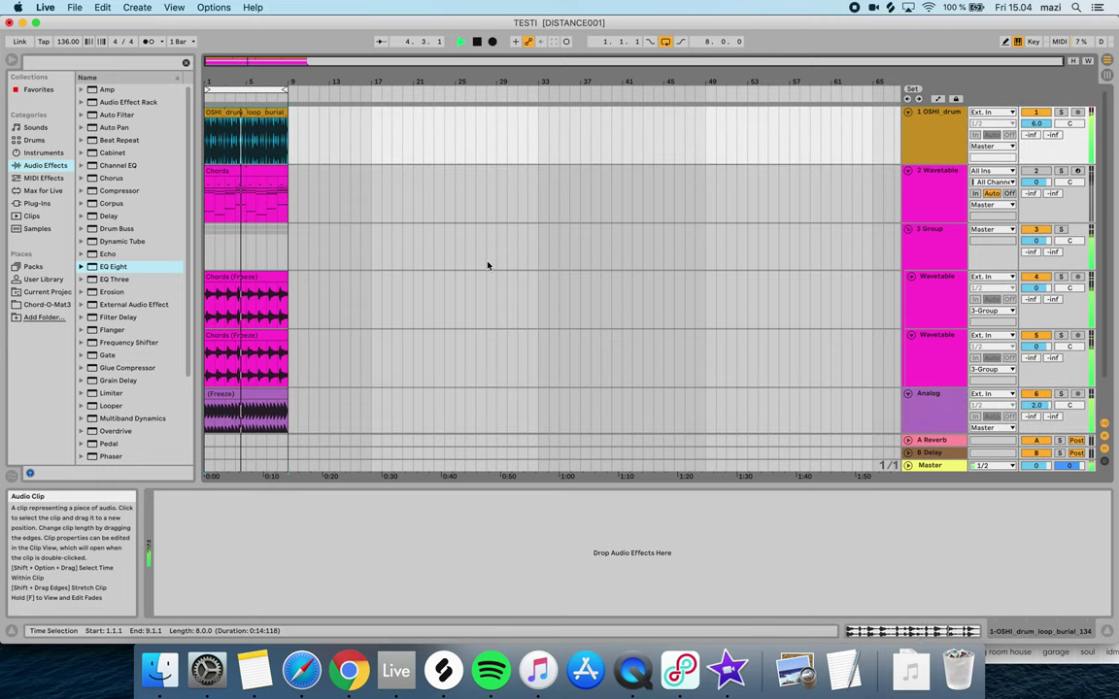
left_click(957, 633)
left_click_drag(224, 464, 256, 462)
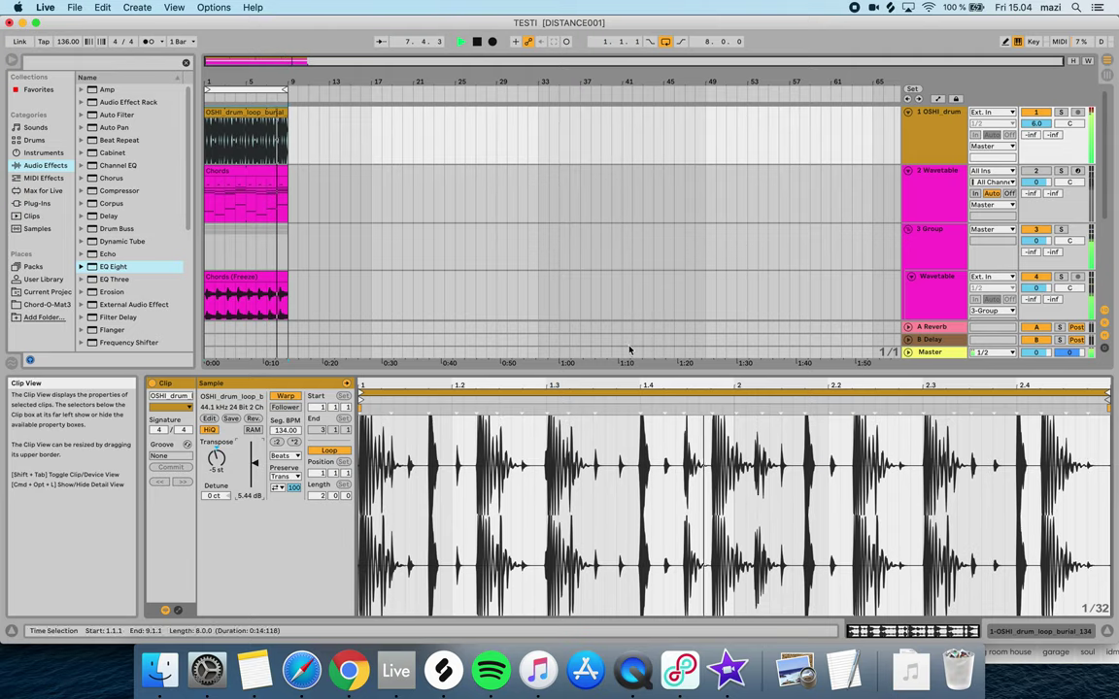
left_click(277, 488)
left_click(278, 498)
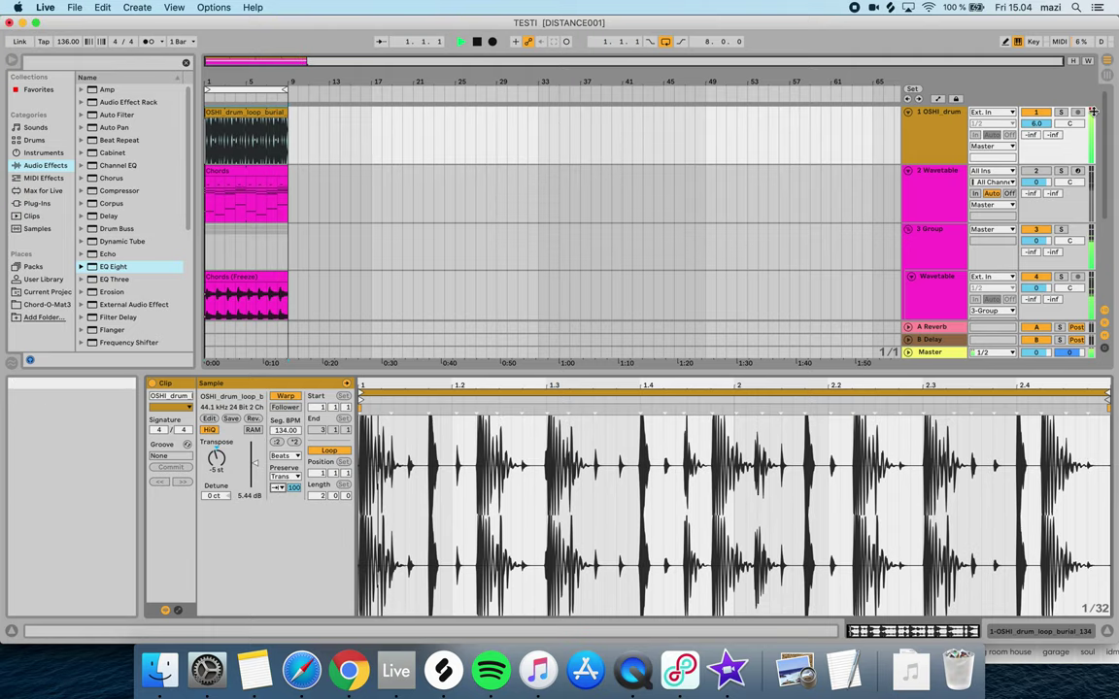
In the Session View, set the Master track's Glue Compressor to a -15.6 dB threshold and 11.4 dB makeup gain
left_click(1106, 75)
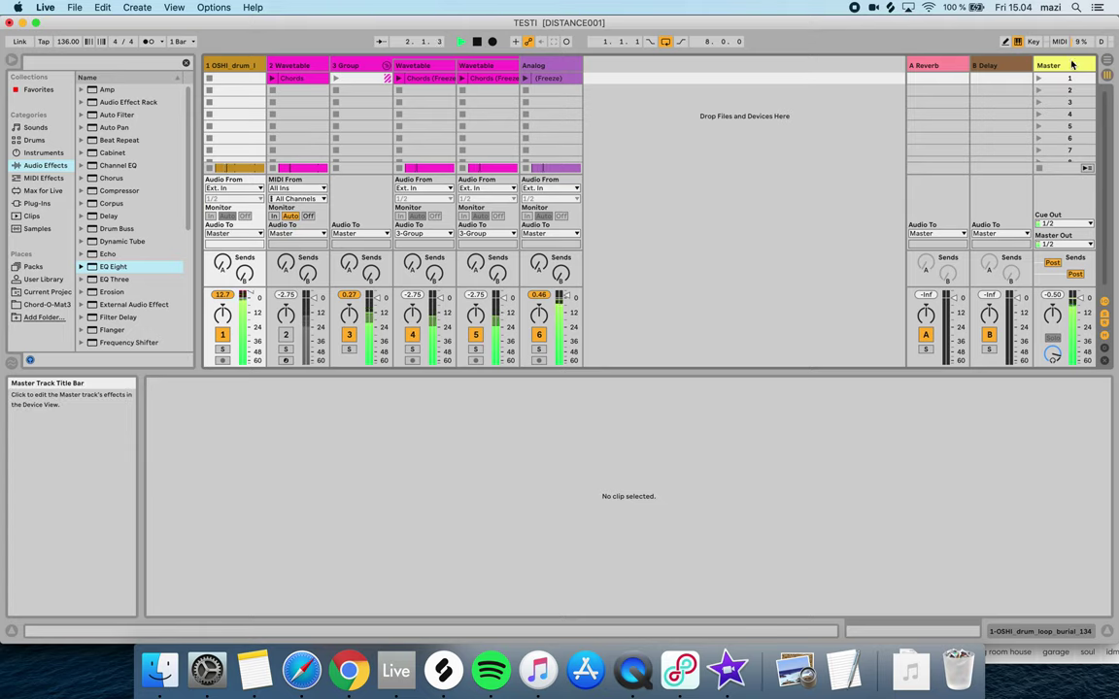
left_click(1070, 631)
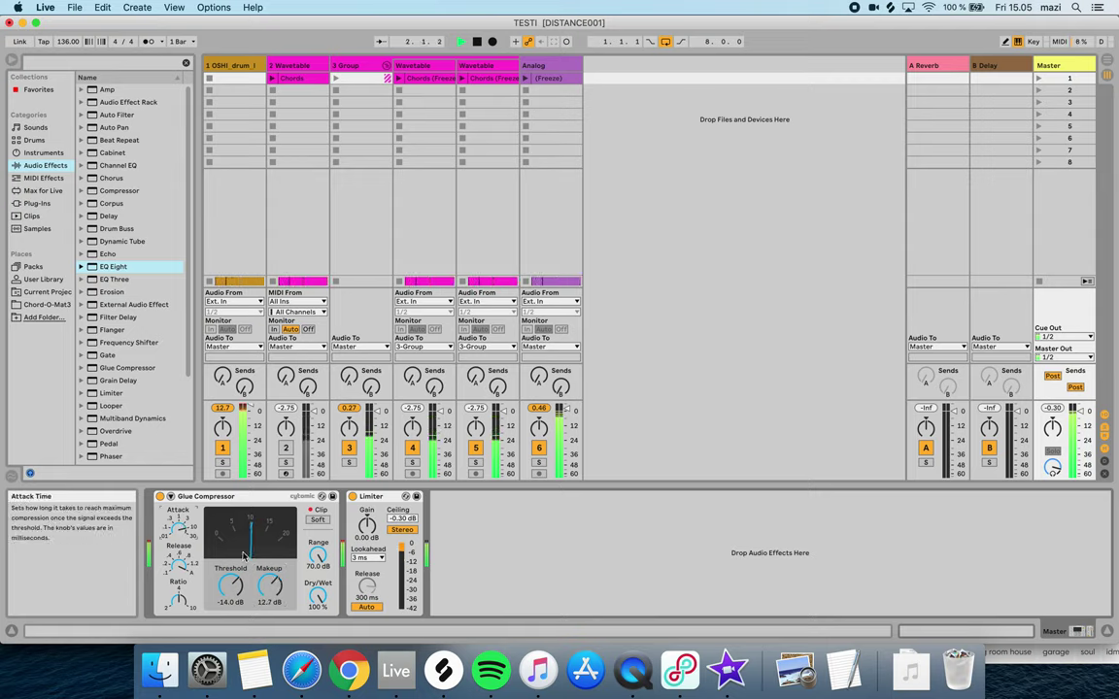
left_click_drag(269, 583, 233, 592)
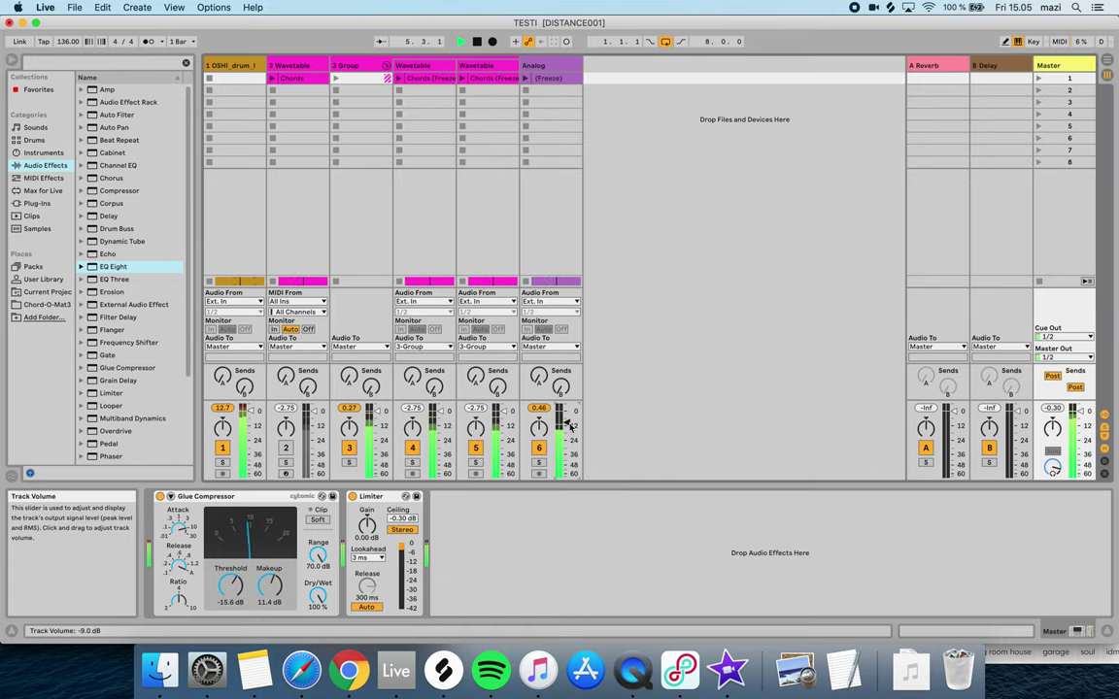
Set the chords group's volume to -9.0 dB and the Analog track's to -6.4 dB, and deepen the group's EQ cut to -6.07 dB at 267 Hz
left_click(355, 70)
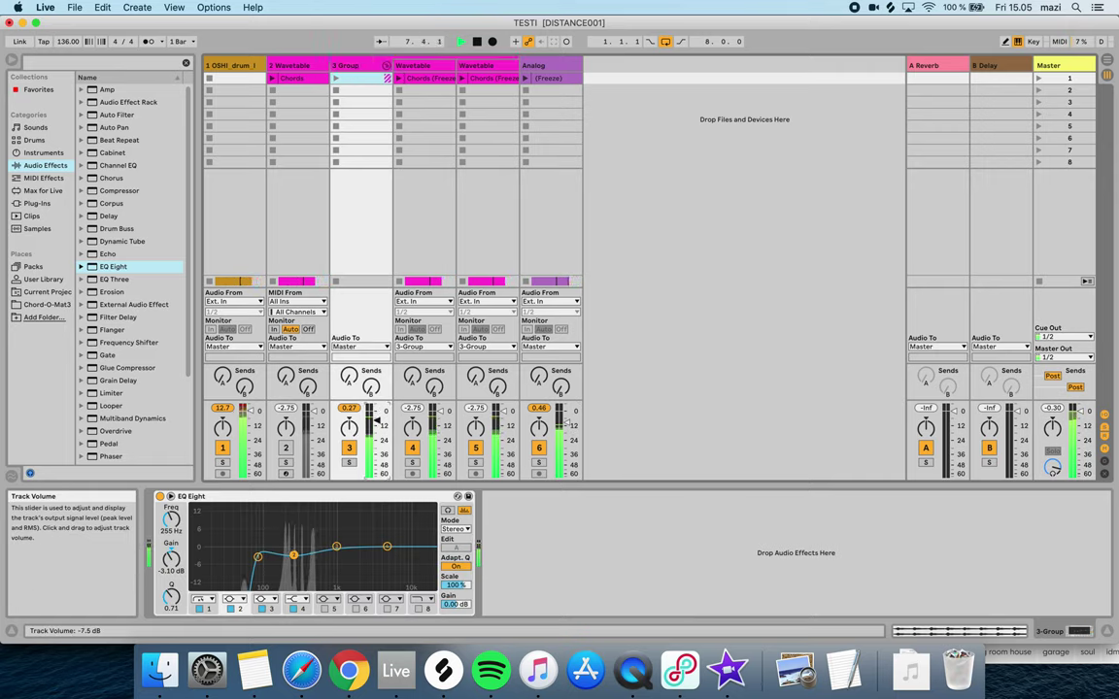
left_click_drag(376, 421, 377, 424)
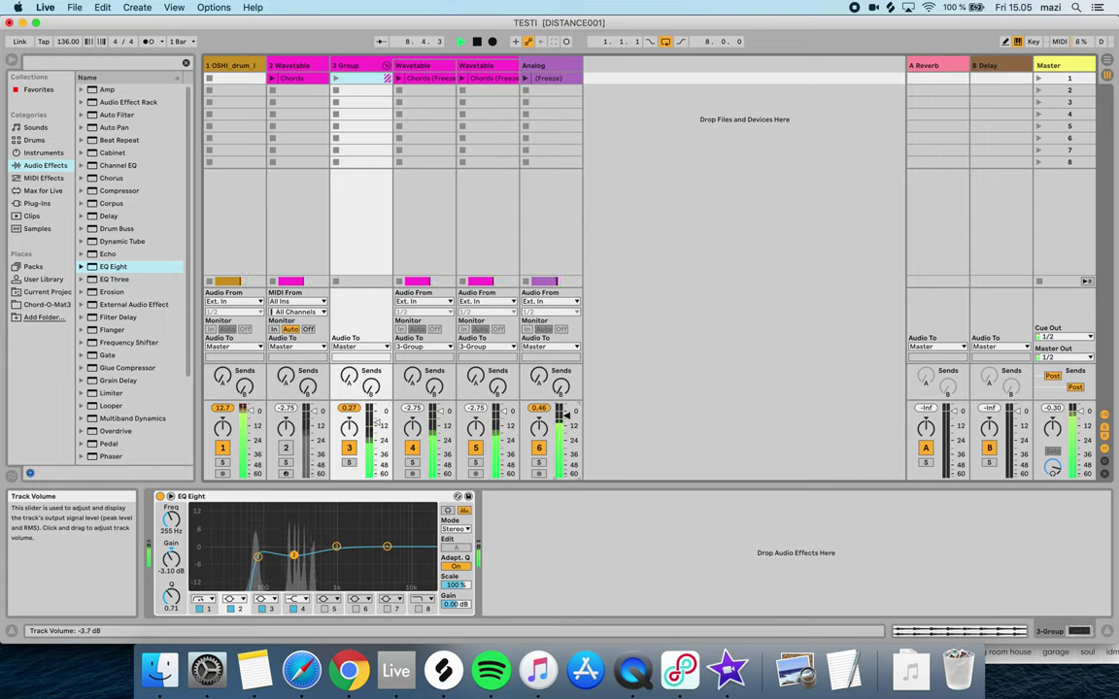
left_click_drag(293, 555, 295, 564)
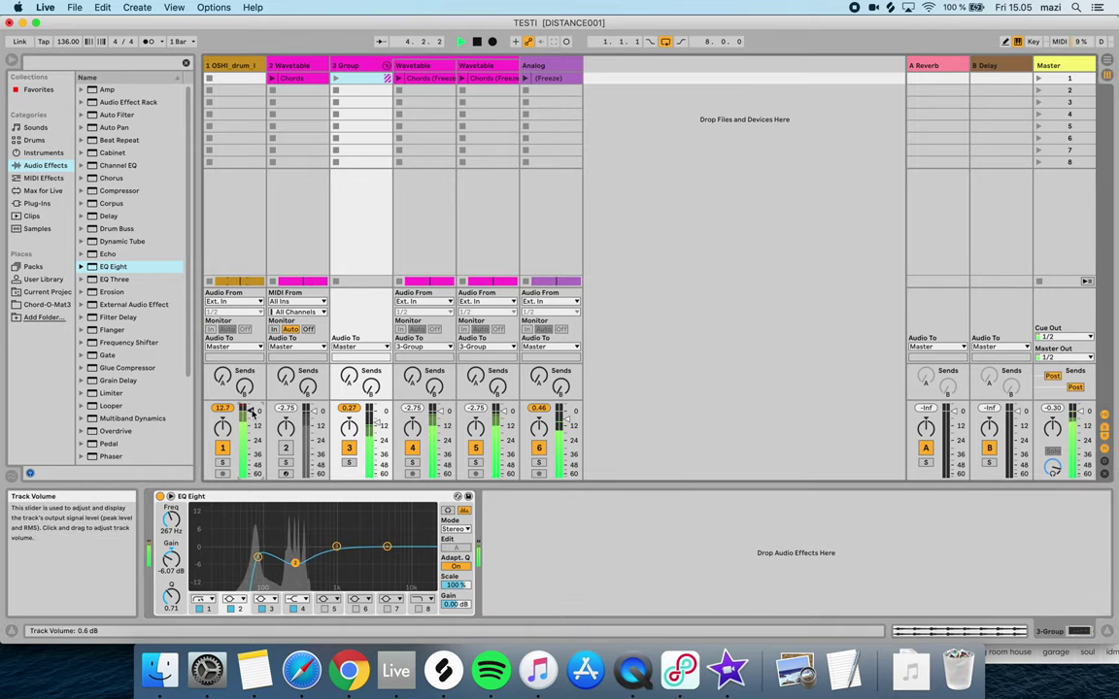
Add an EQ Eight to the drum loop track, cutting 7.61 dB at 2.02 kHz and 4.09 dB at 1.16 kHz
left_click(236, 65)
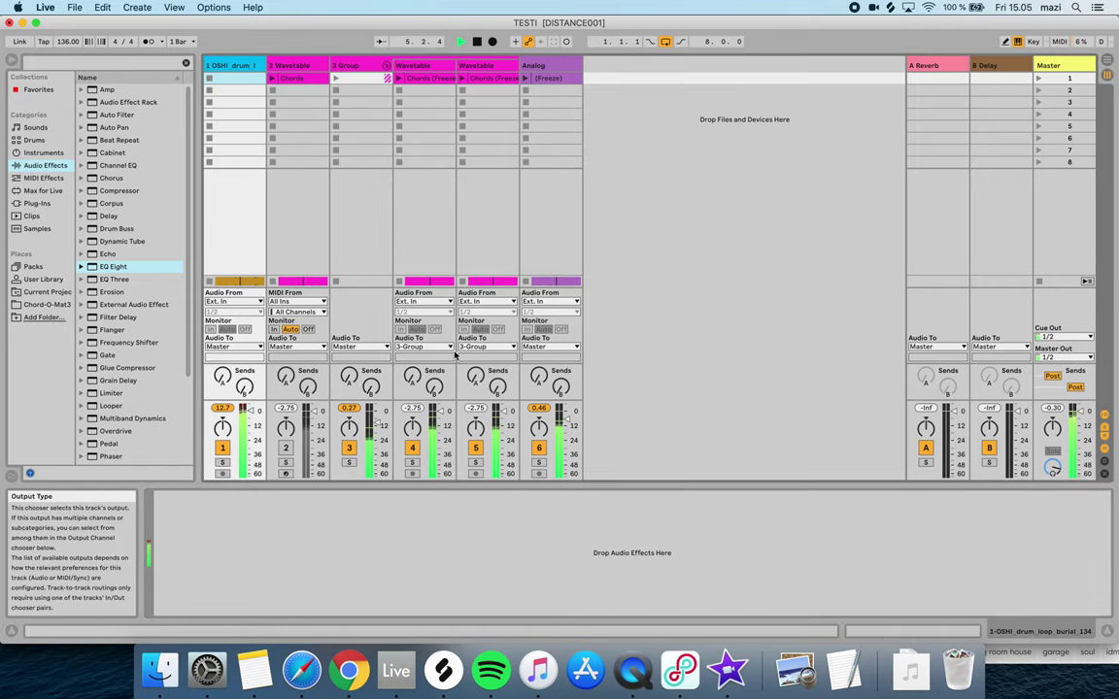
double_click(113, 266)
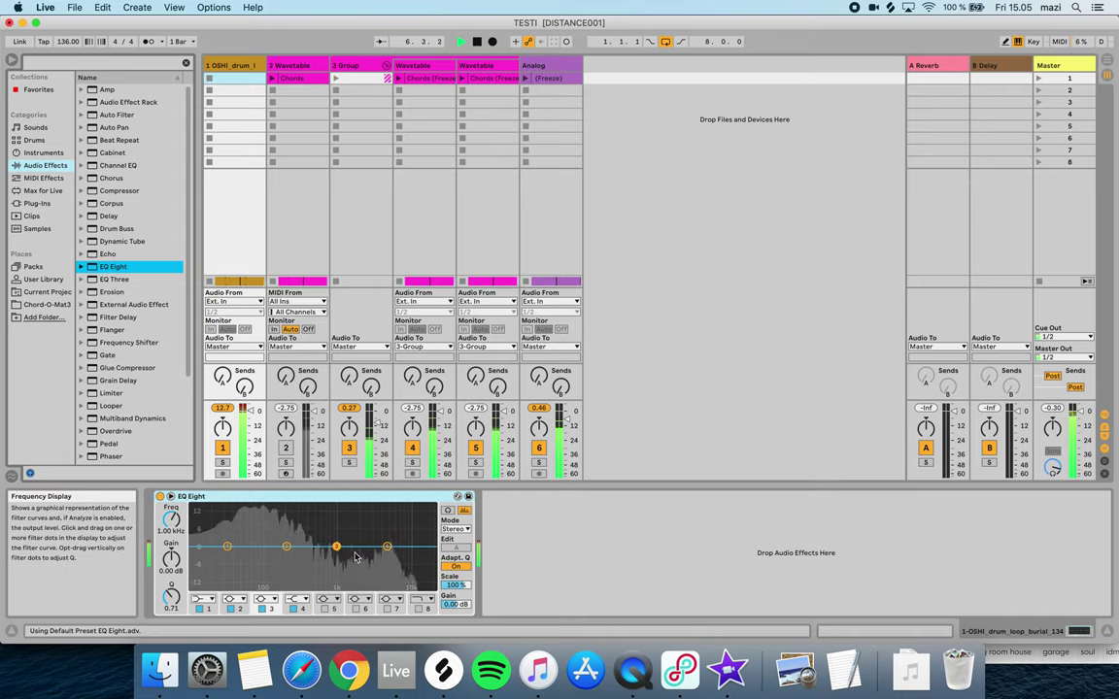
left_click_drag(337, 547, 359, 568)
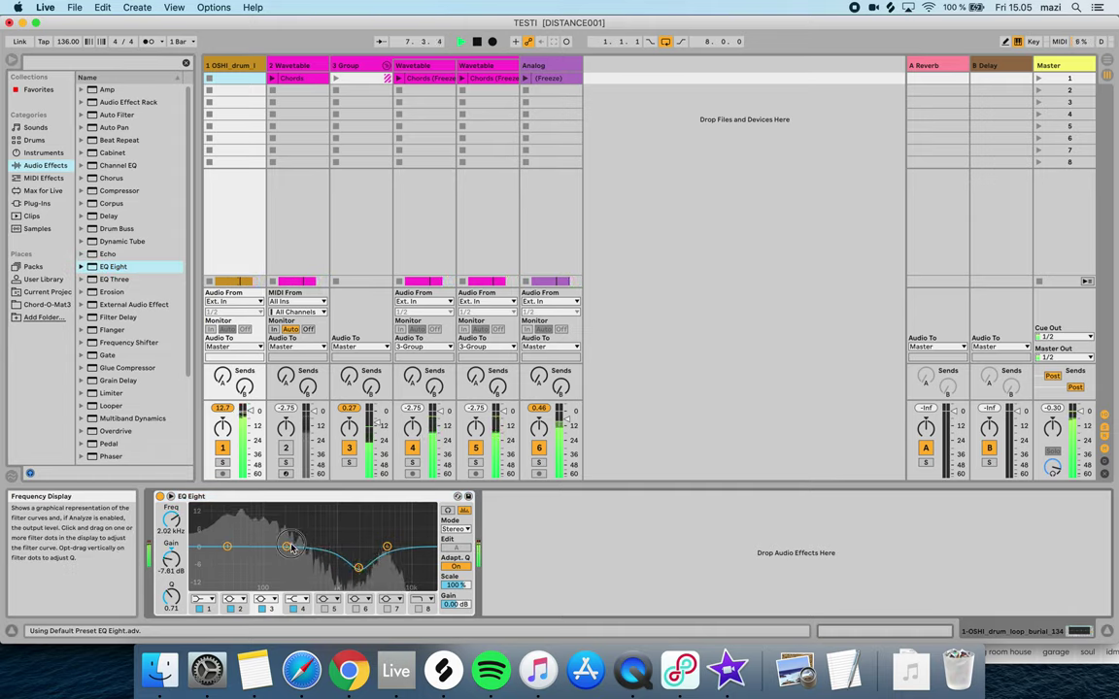
left_click_drag(289, 547, 341, 557)
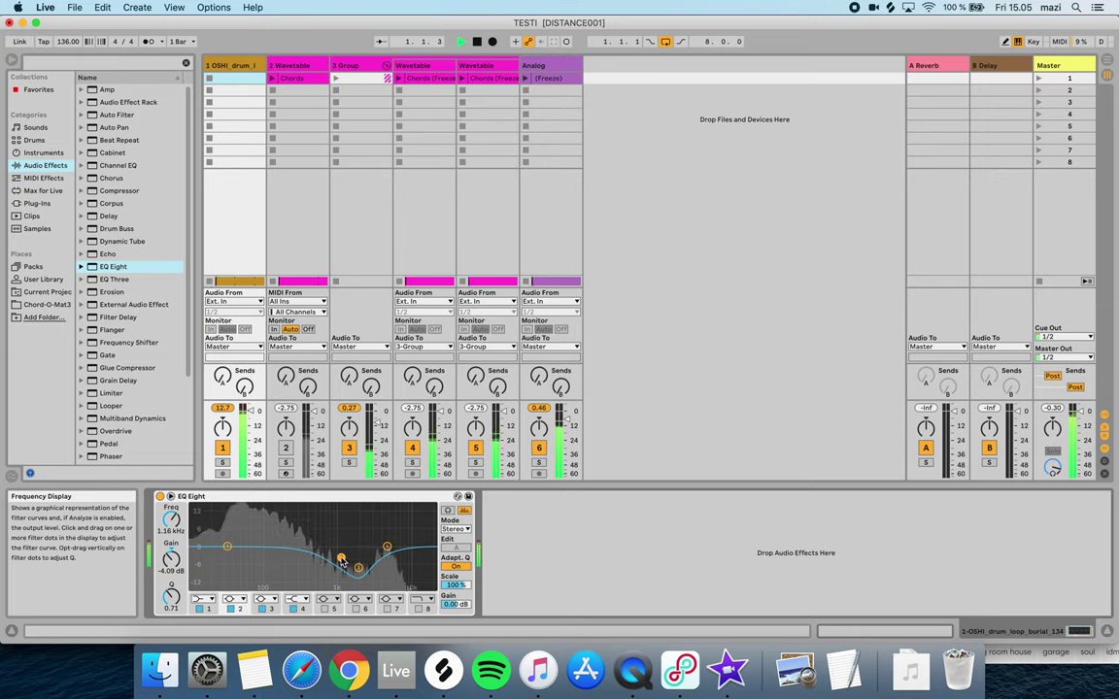
In the Arrangement View, transpose the Analog track's frozen audio clip by -12 semitones and set its gain to 11.1 dB
left_click(554, 82)
key("Tab")
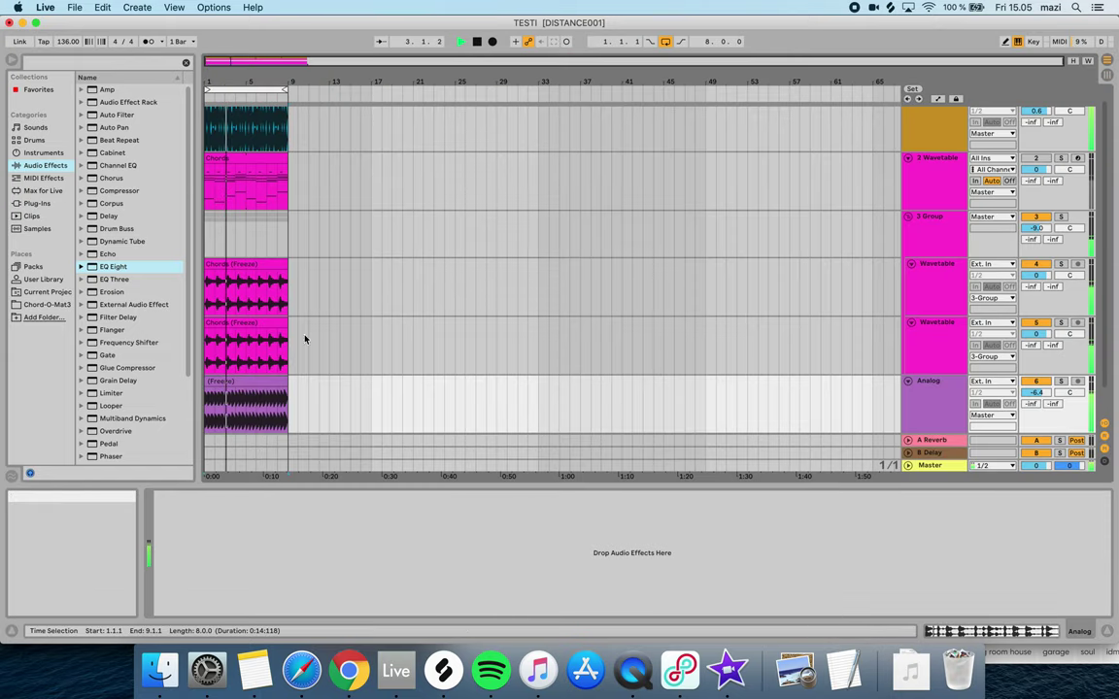
left_click(209, 415)
left_click(252, 384)
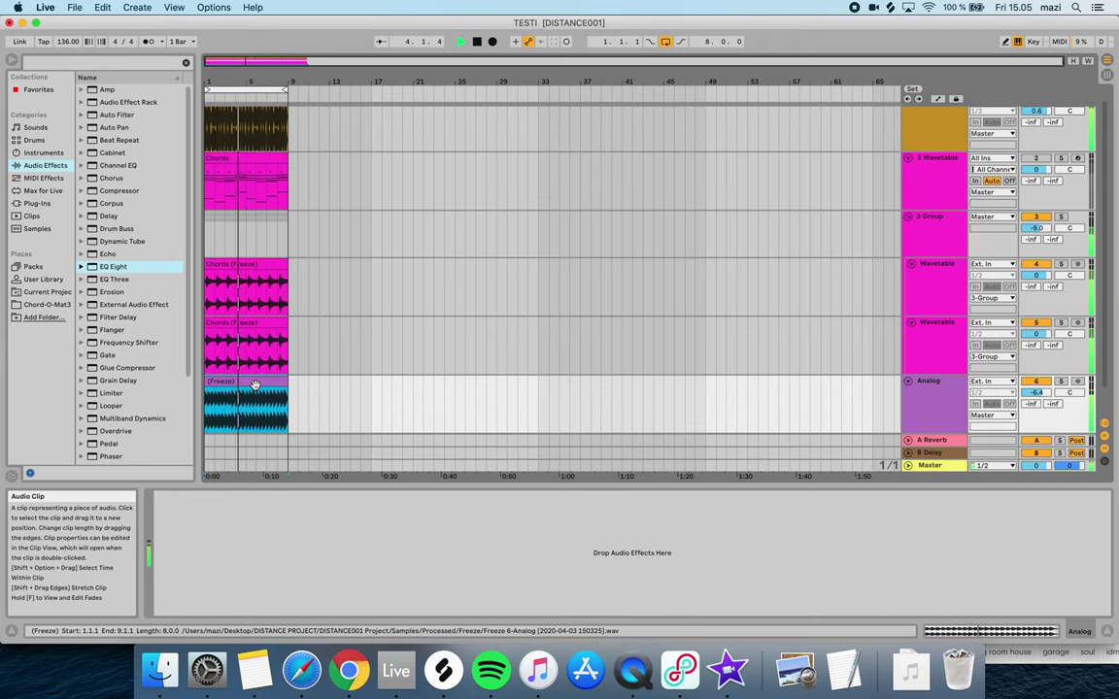
left_click(944, 631)
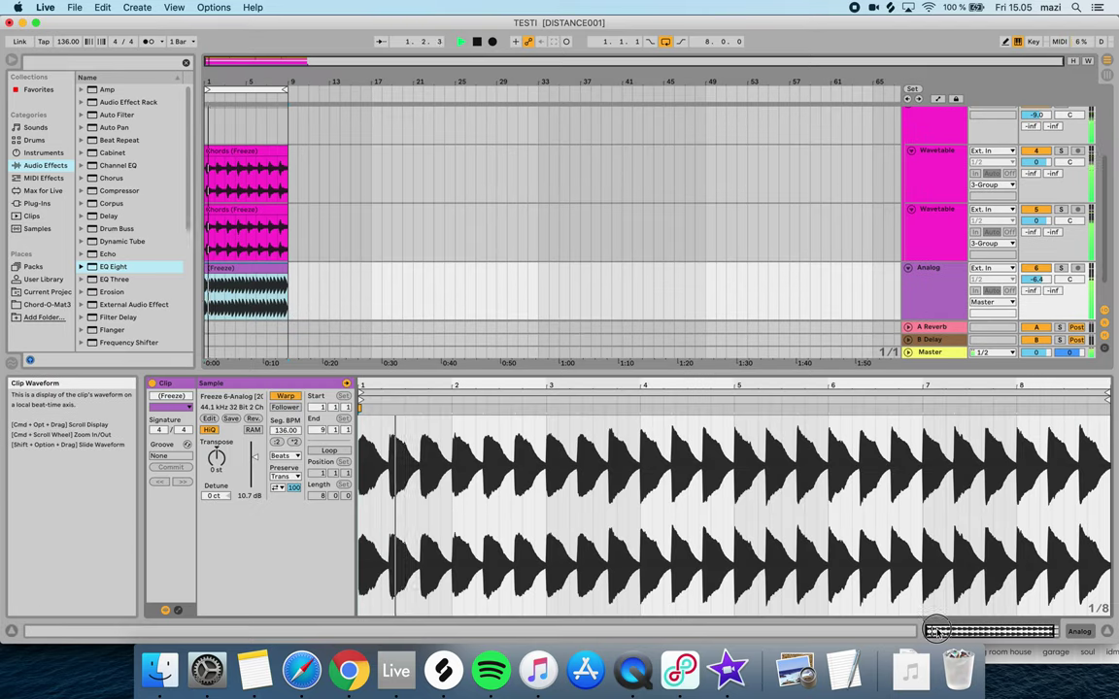
left_click(217, 472)
type("-12")
key("Return")
key("space")
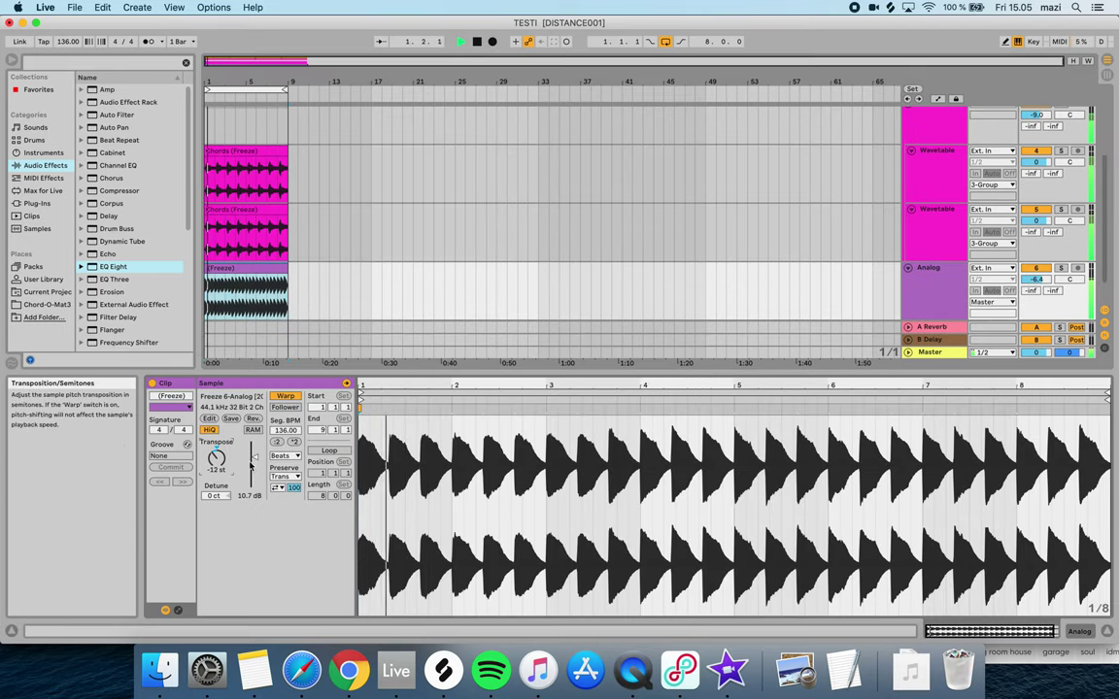
left_click(254, 458)
left_click_drag(254, 458, 256, 456)
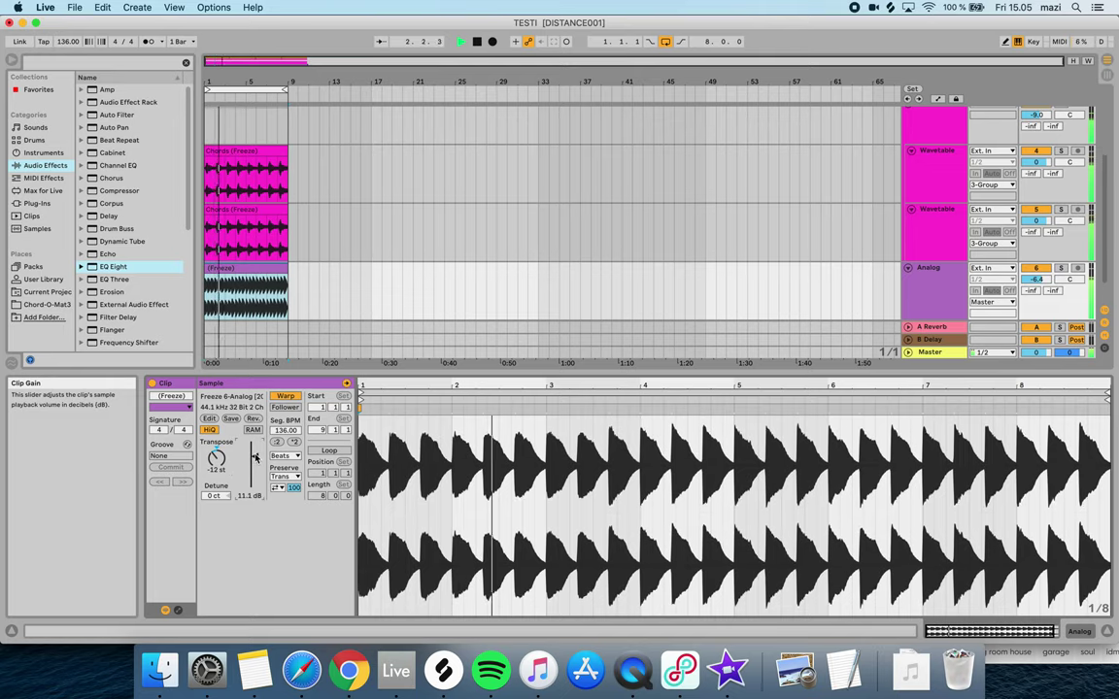
Duplicate the first two bars of the Analog clip onto bars 3 and 4
left_click(258, 318)
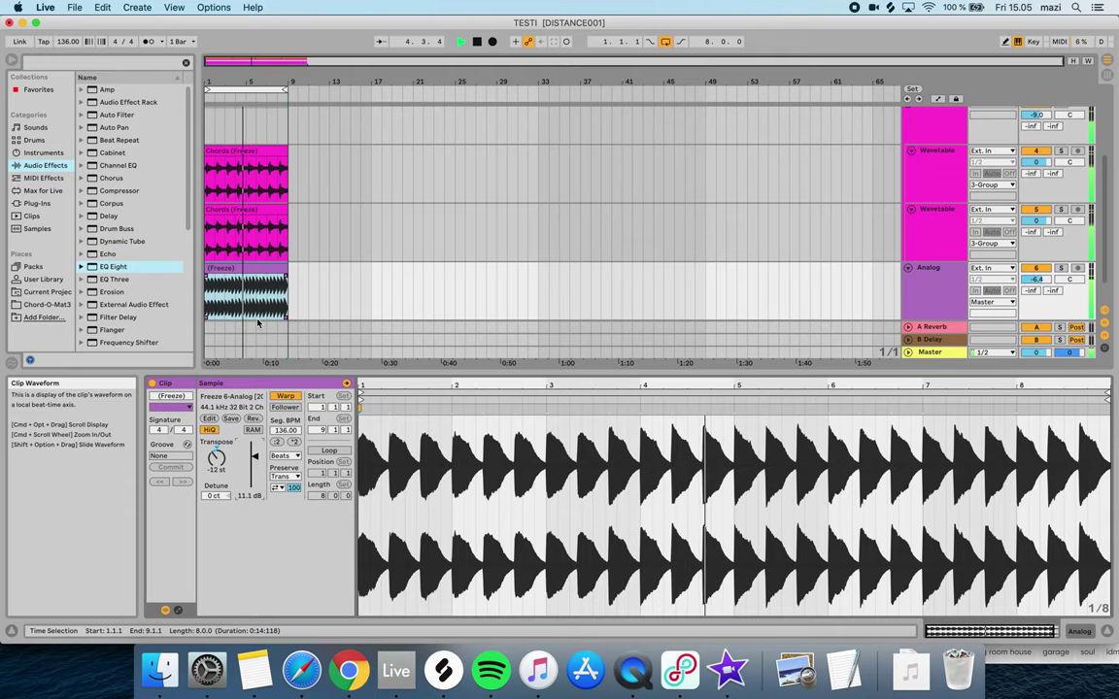
left_click_drag(225, 295, 160, 303)
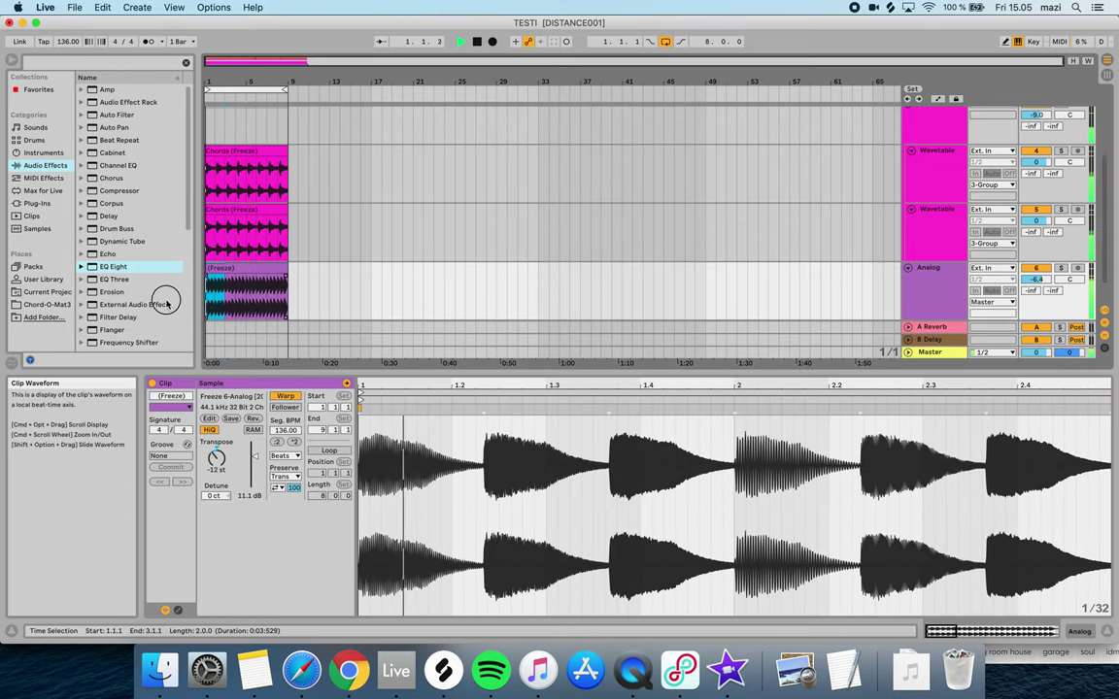
key("super+d")
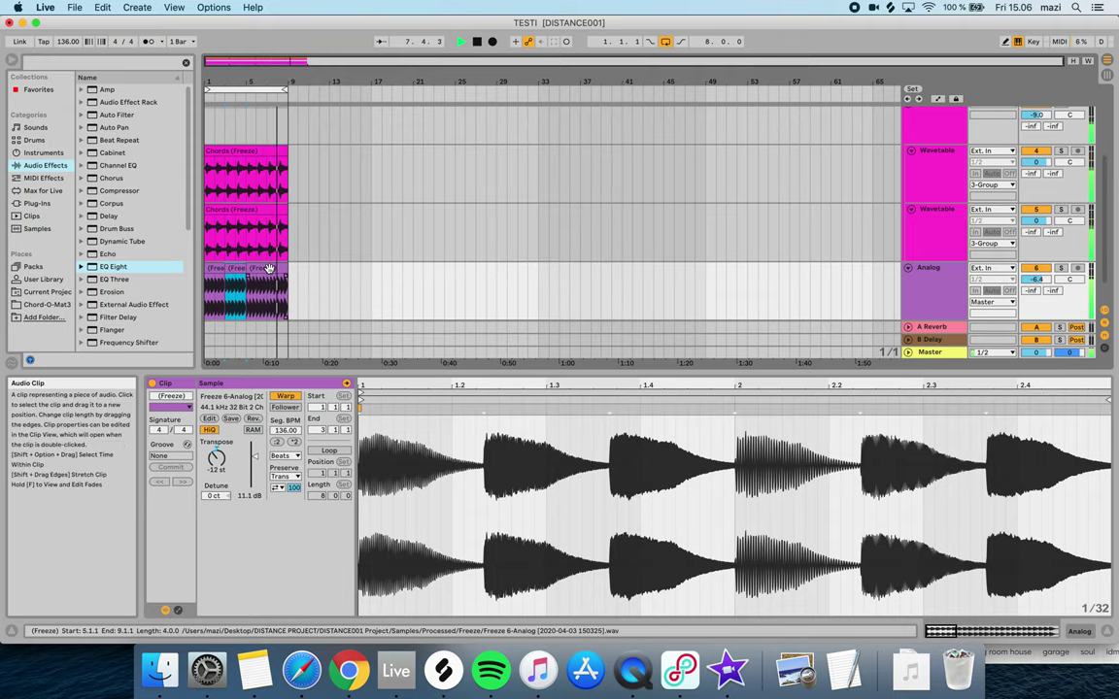
Review the Master track's Glue Compressor and Limiter in the Session View
scroll(270, 270, "up", 5)
key("Tab")
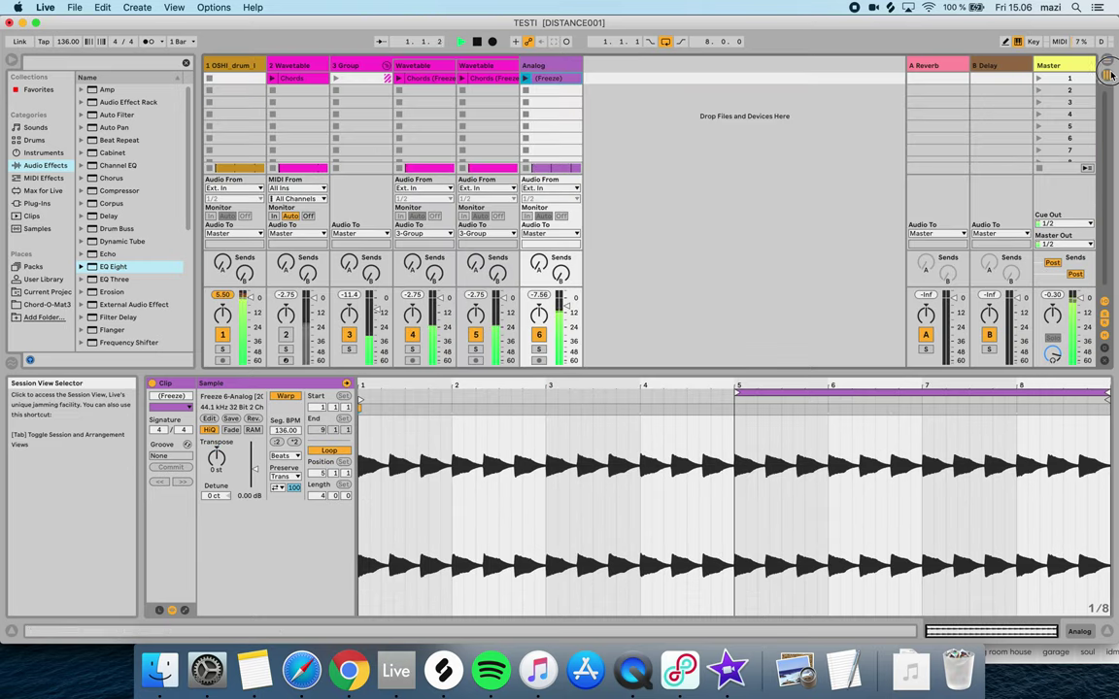
key("shift+Tab")
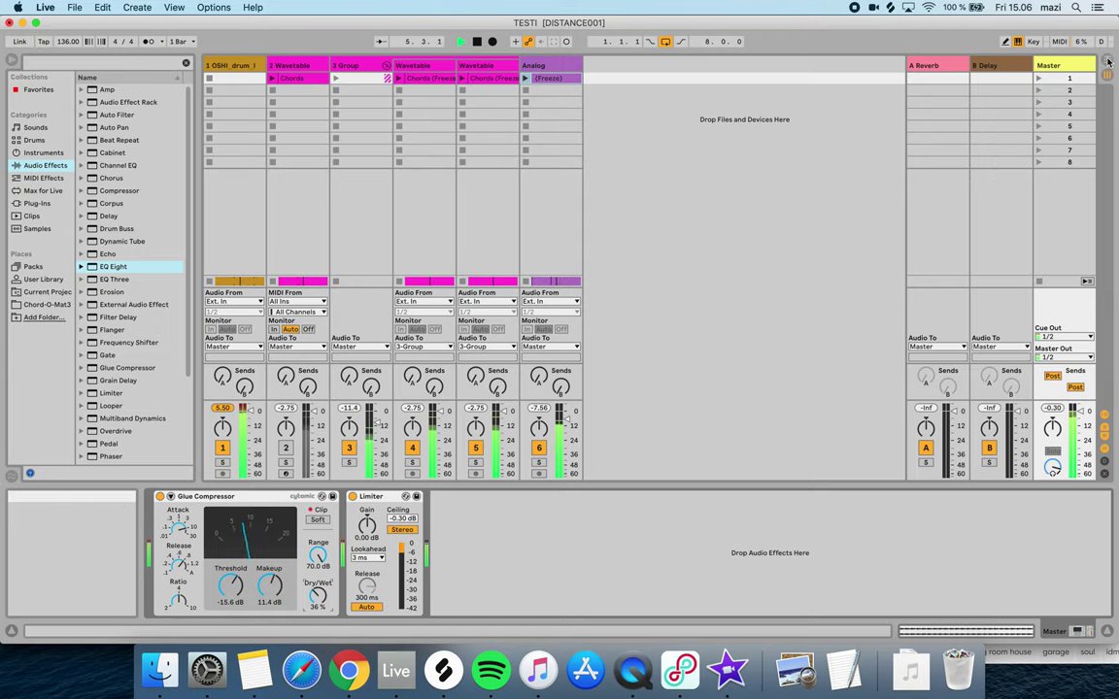
Return to the Arrangement View and insert an audio track below the Analog track
key("Tab")
scroll(350, 305, "down", 2)
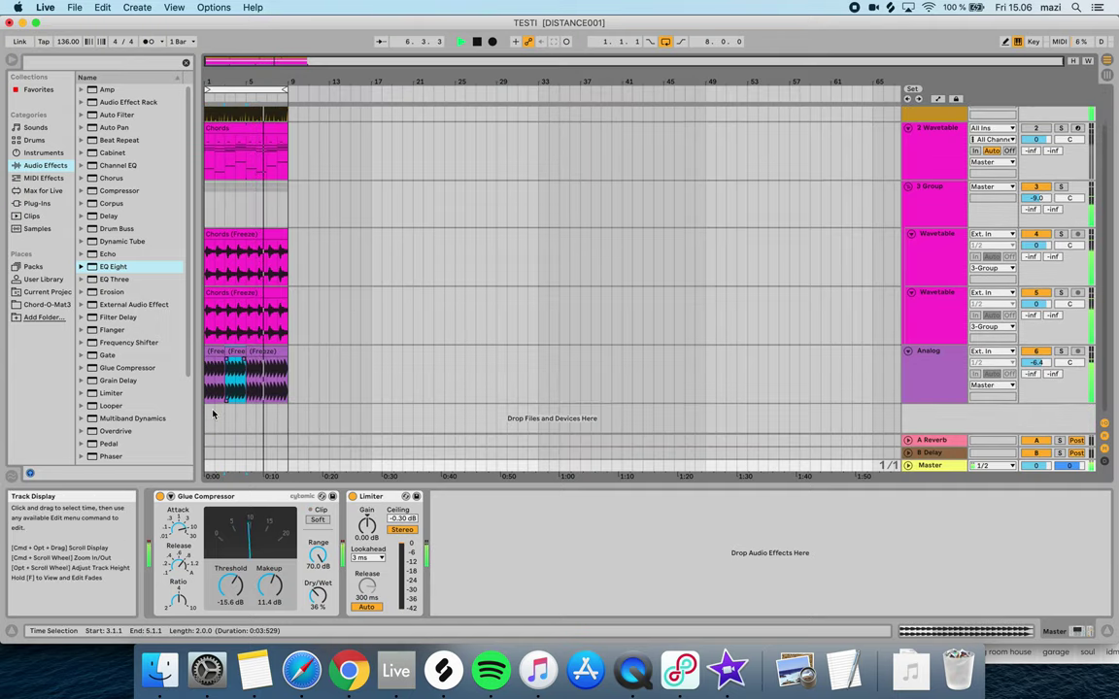
left_click(208, 416)
key("super+t")
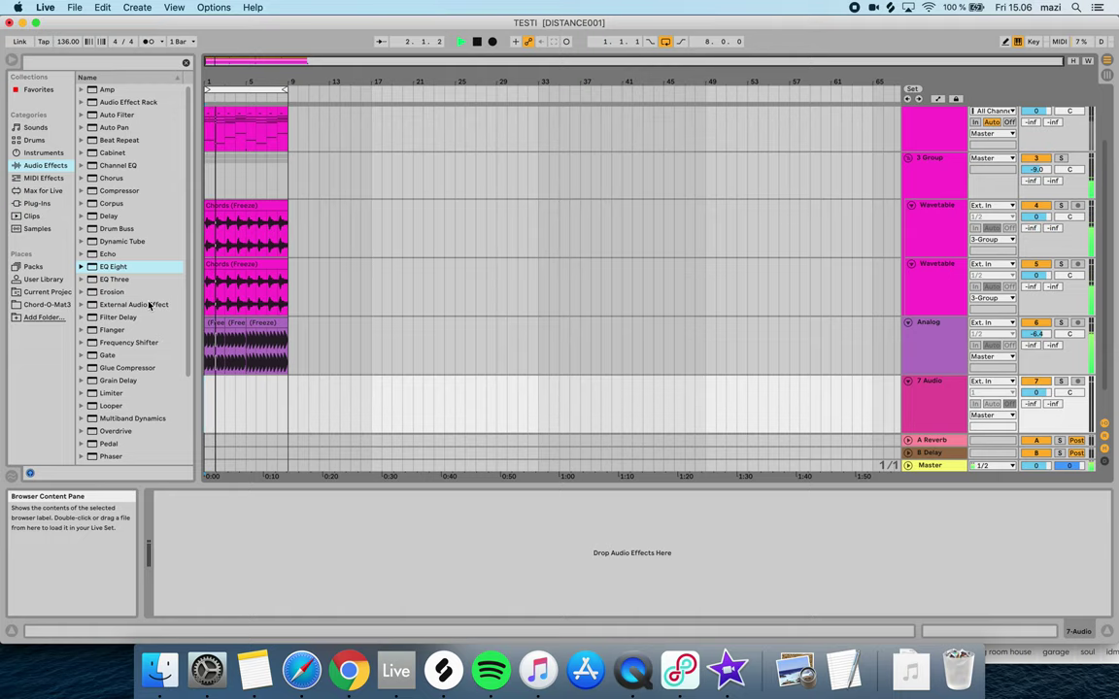
Switch to Splice and search the samples for "guitar"
key("space")
left_click(450, 694)
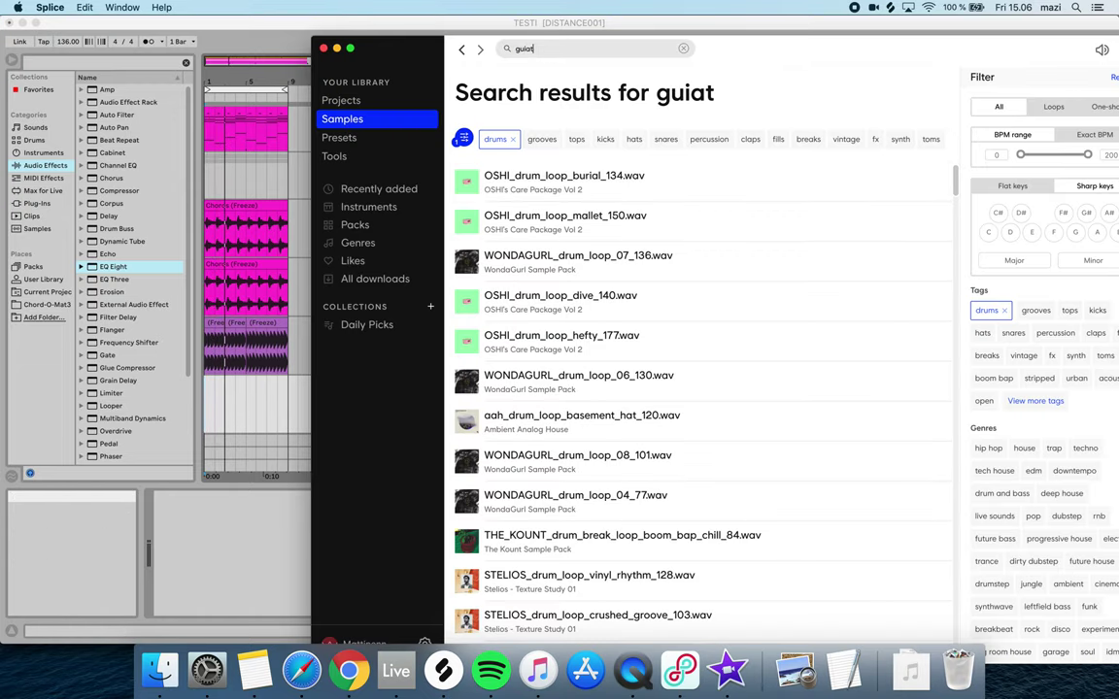
key("BackSpace")
key("BackSpace")
type("tar")
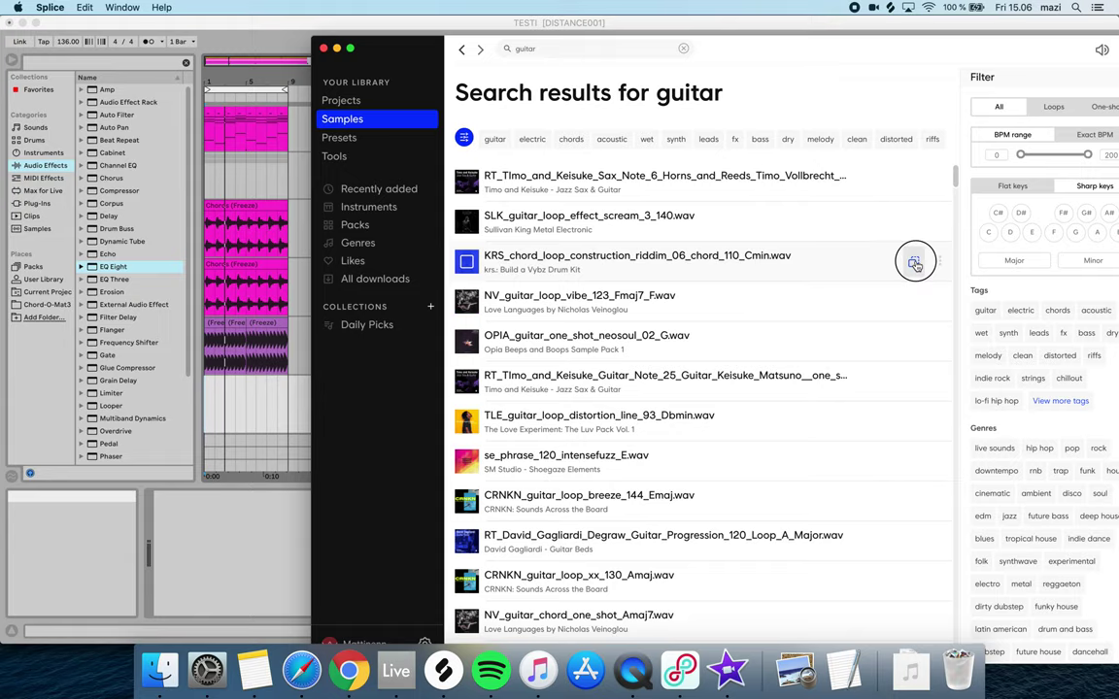
Place KRS_chord_loop_construction_riddim_06_chord_110_Cmin.wav at bar 1 of the new audio track and open its clip properties
left_click_drag(209, 402, 208, 402)
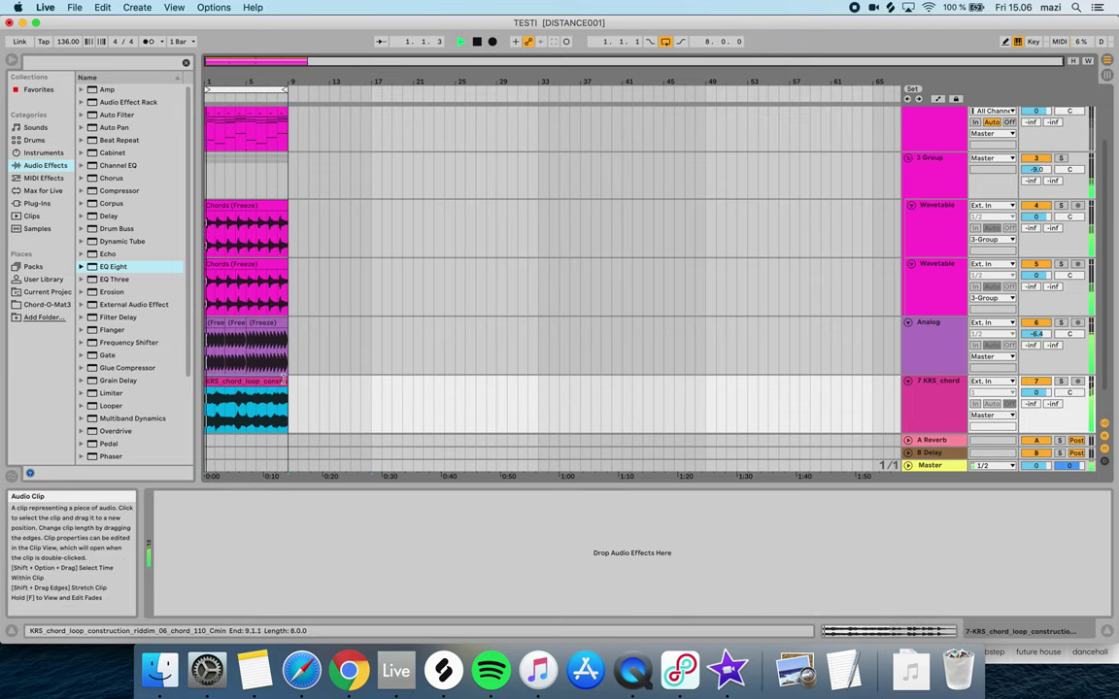
double_click(281, 379)
key("space")
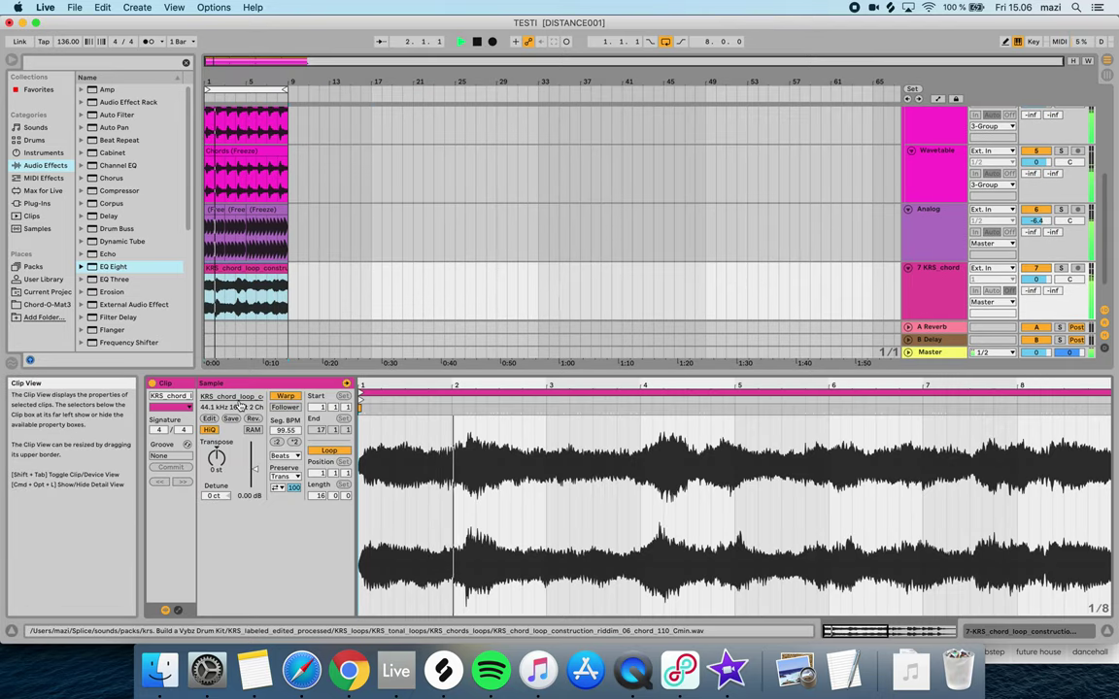
Add an Auto Filter to the chord loop track and set its filter type to highpass
double_click(115, 115)
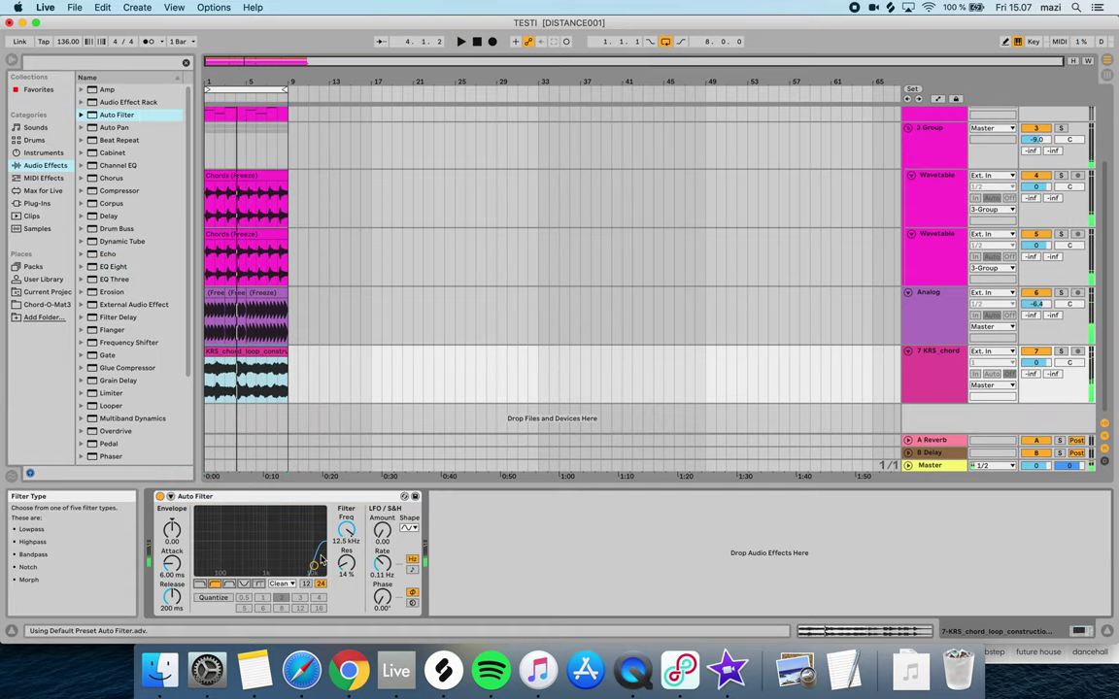
left_click(216, 583)
left_click(833, 630)
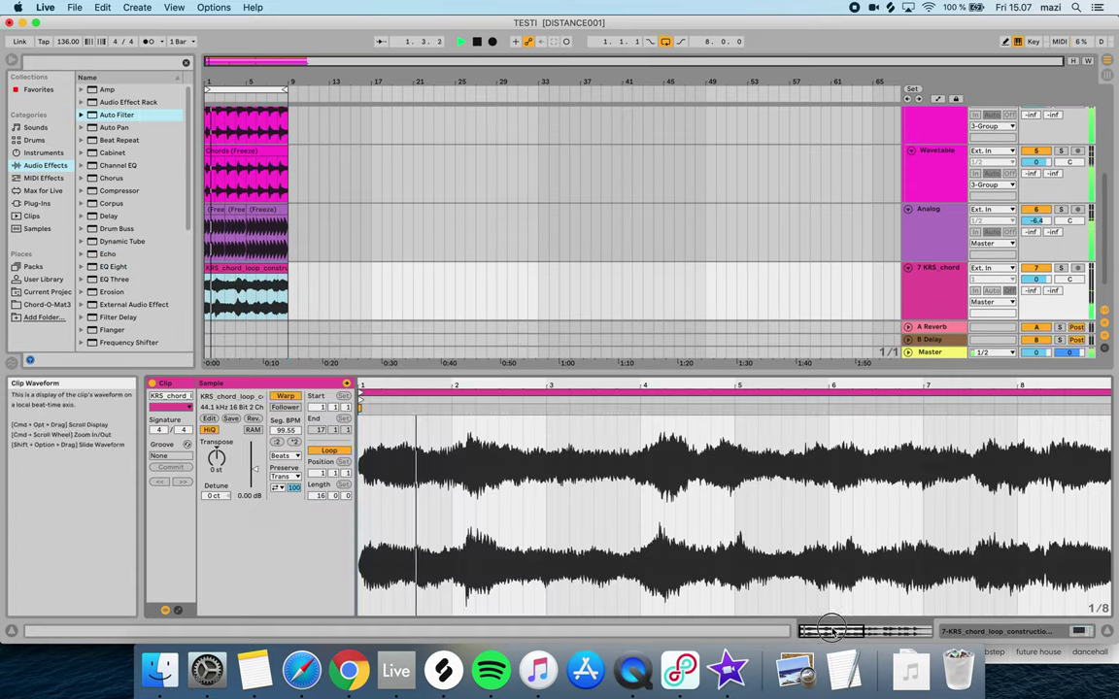
left_click(224, 300)
key("super+e")
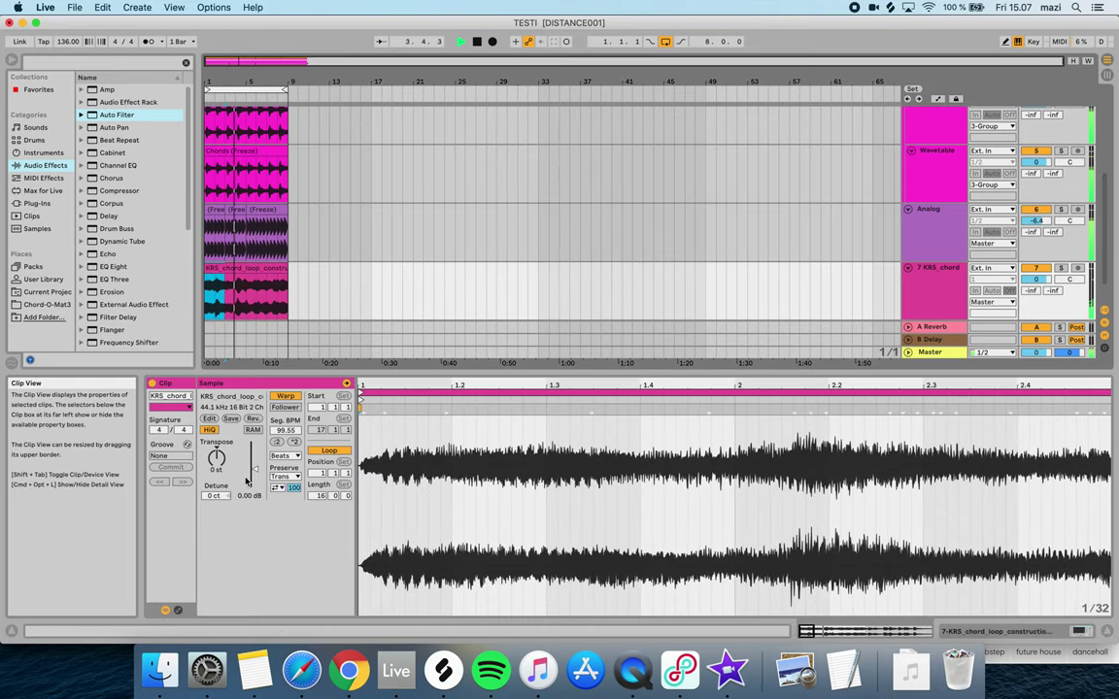
key("super+z")
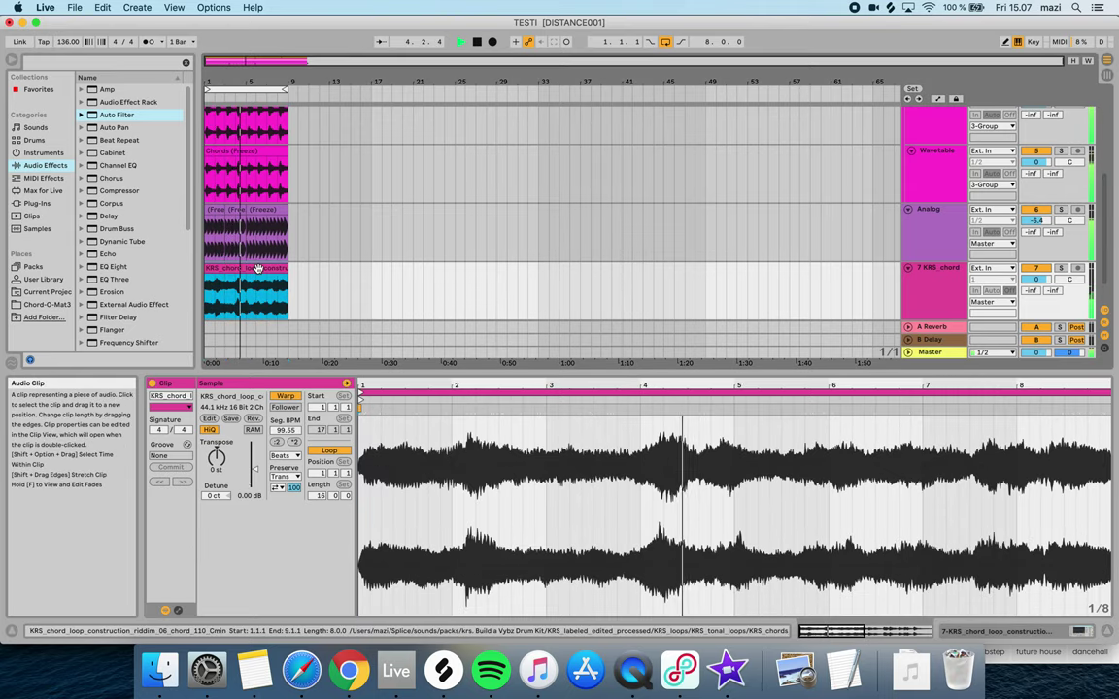
Transpose the KRS chord loop by -2 semitones, and try halving its original tempo before doubling it back
left_click(219, 472)
key("space")
left_click(277, 443)
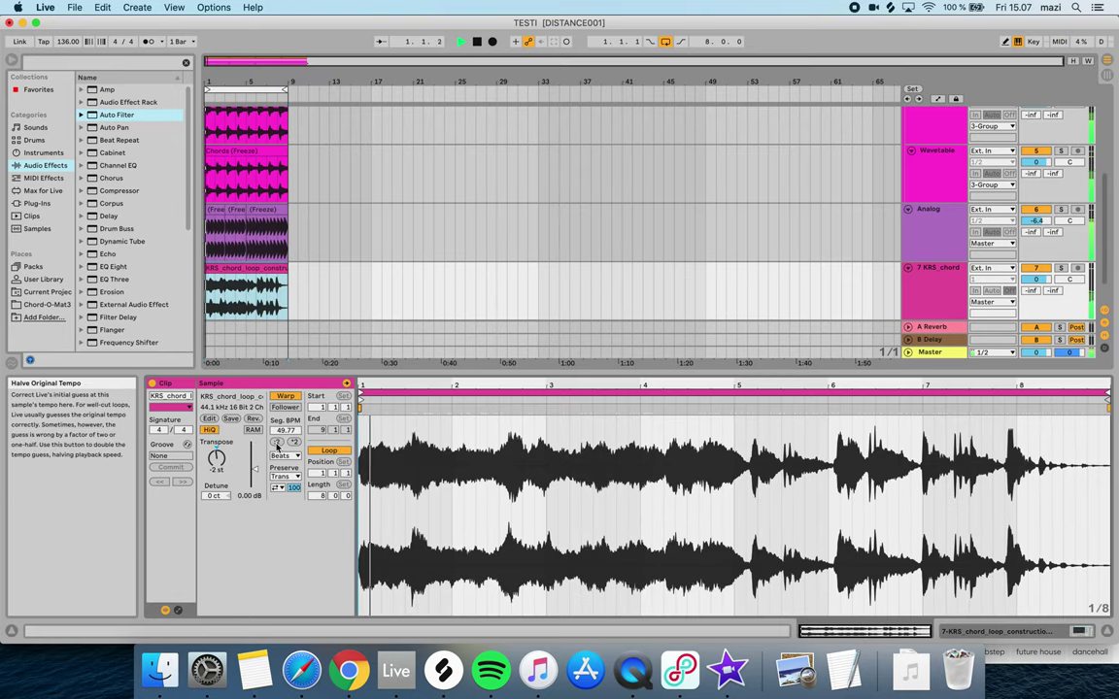
left_click(294, 443)
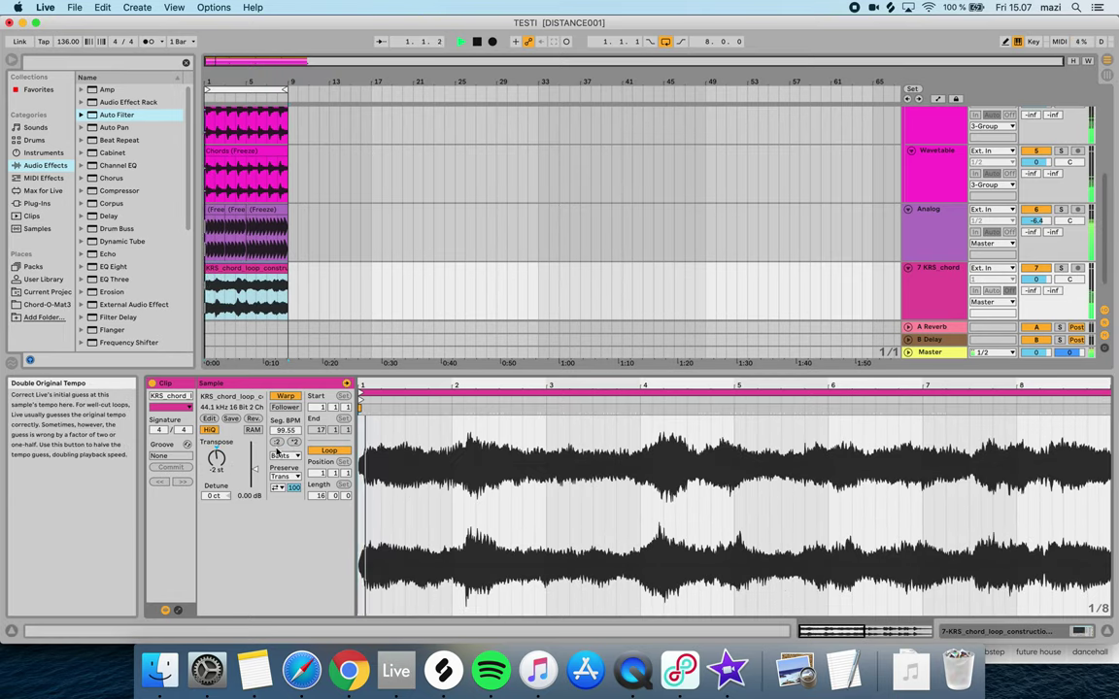
Audition different transpositions of the KRS chord loop, settling on 6 semitones with a clip gain of 1.56 dB
left_click_drag(223, 471, 223, 461)
key("space")
key("space")
key("Down")
key("space")
key("space")
key("Up")
key("Up")
key("Up")
key("Up")
key("space")
key("space")
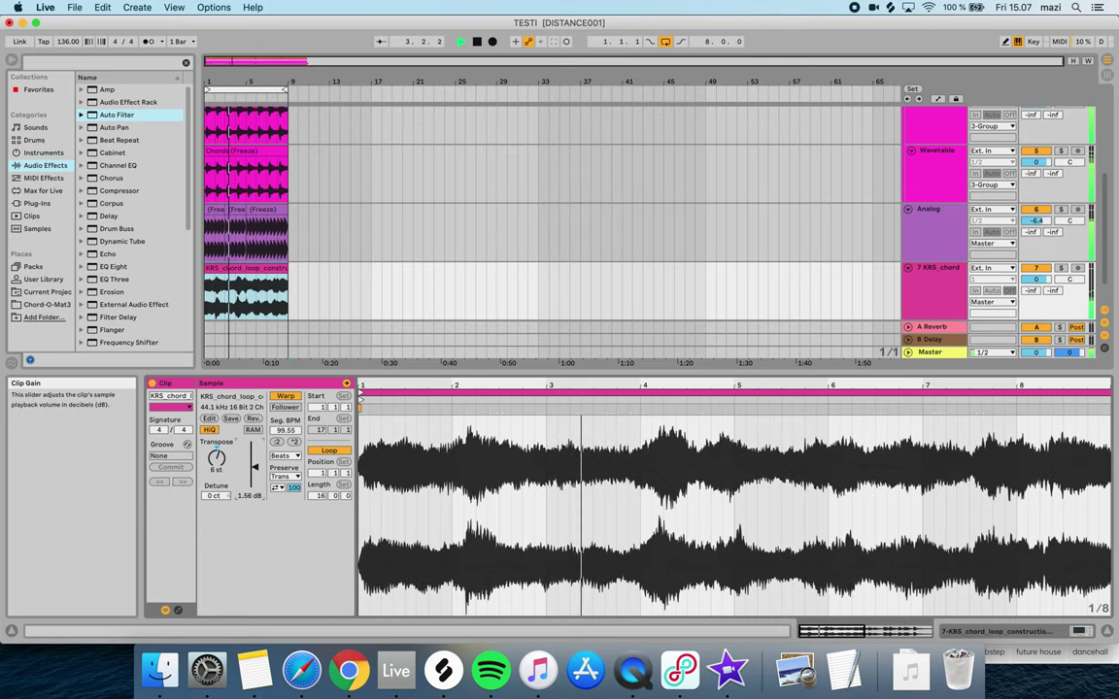
Set the KRS chord loop's warp mode to Complex Pro with formants at 0.00 and envelope at 8
left_click(285, 455)
left_click_drag(251, 467, 293, 485)
left_click(292, 514)
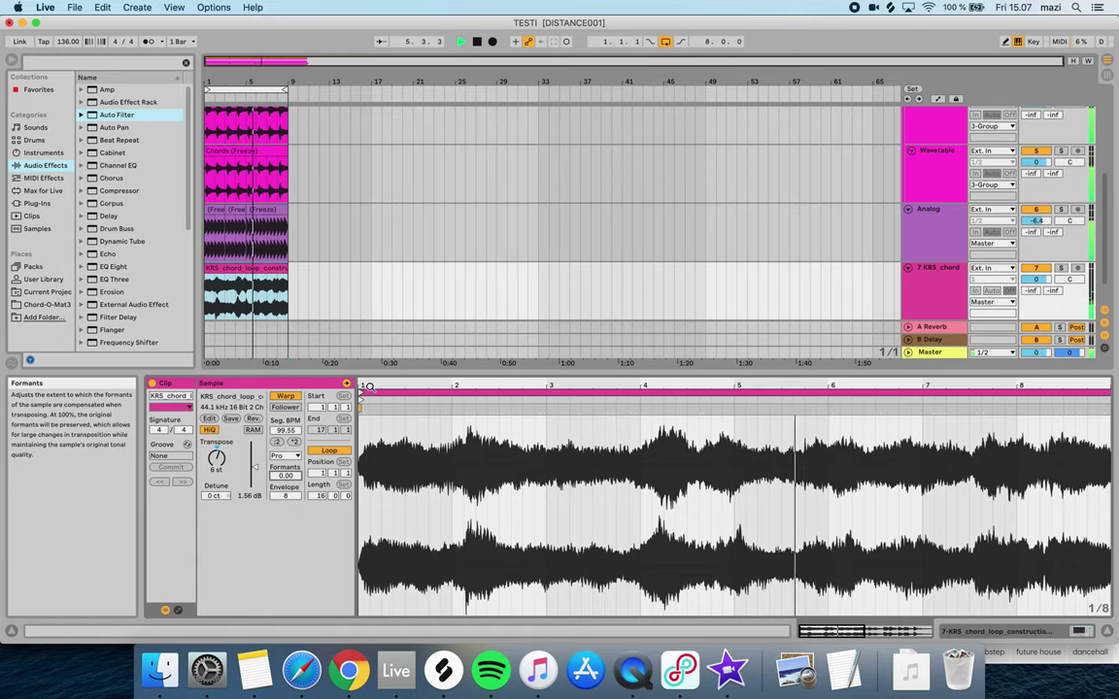
key("space")
Replace the KRS chord loop with NV_guitar_loop_vibe_123_Fmaj7_F.wav from Splice at bar 1 and play it
left_click(445, 679)
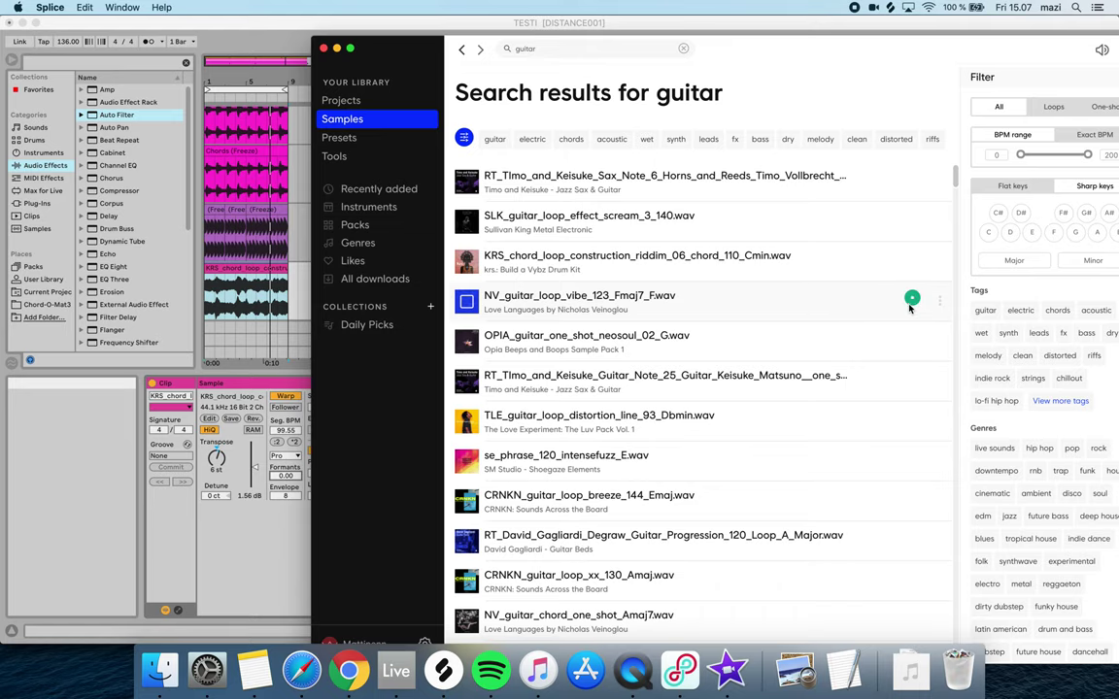
left_click(207, 303)
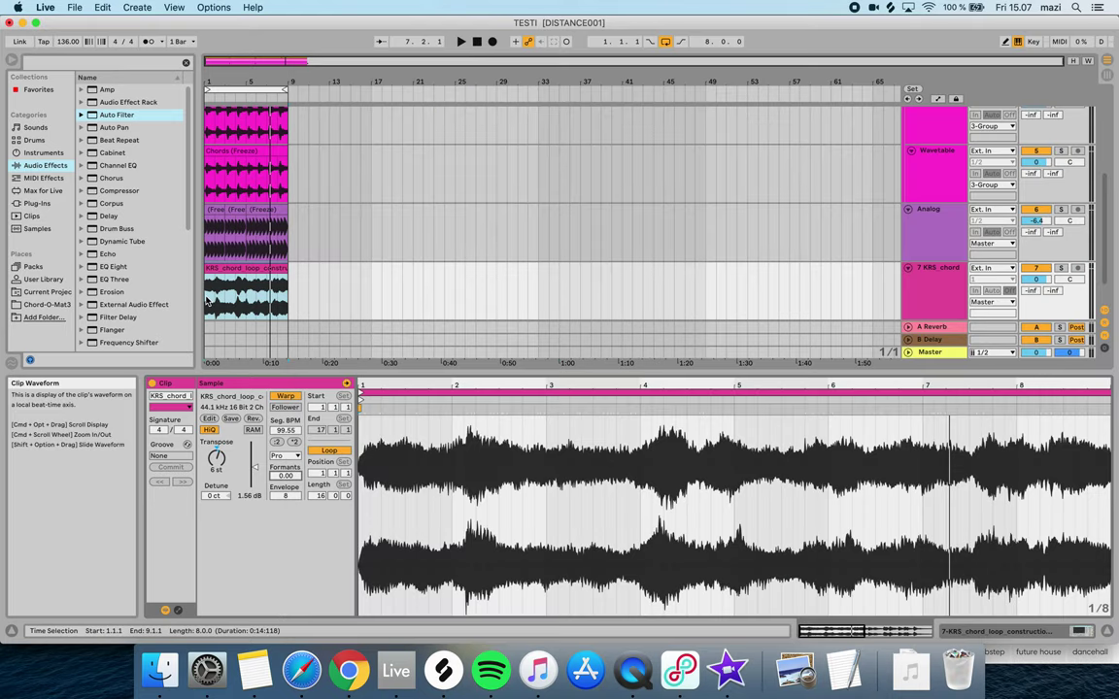
left_click_drag(206, 301, 207, 299)
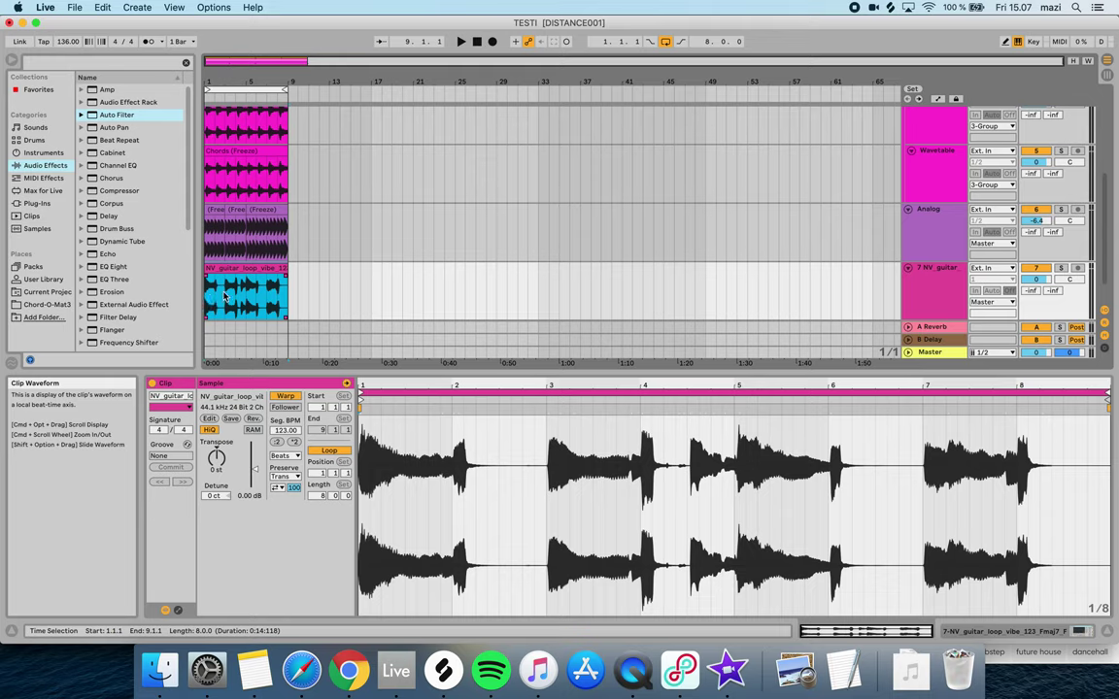
key("space")
Set the guitar loop clip's gain to 3.63 dB, keep its transposition at 0 st, and switch the warp mode to Complex Pro
left_click_drag(253, 468, 254, 466)
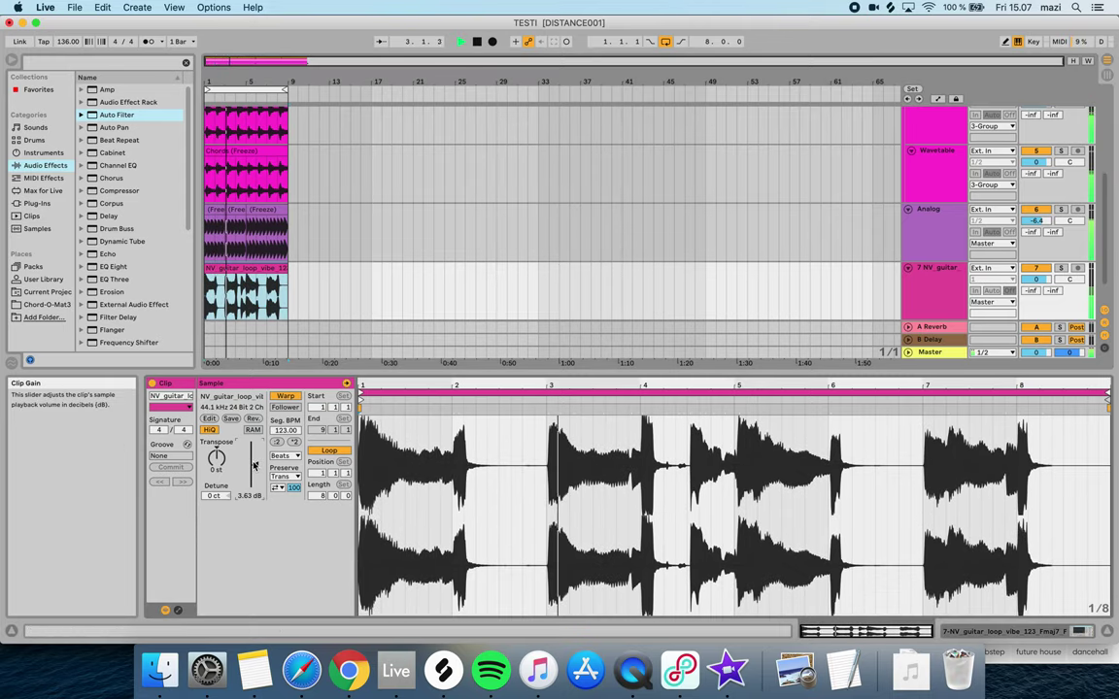
left_click_drag(216, 464, 219, 467)
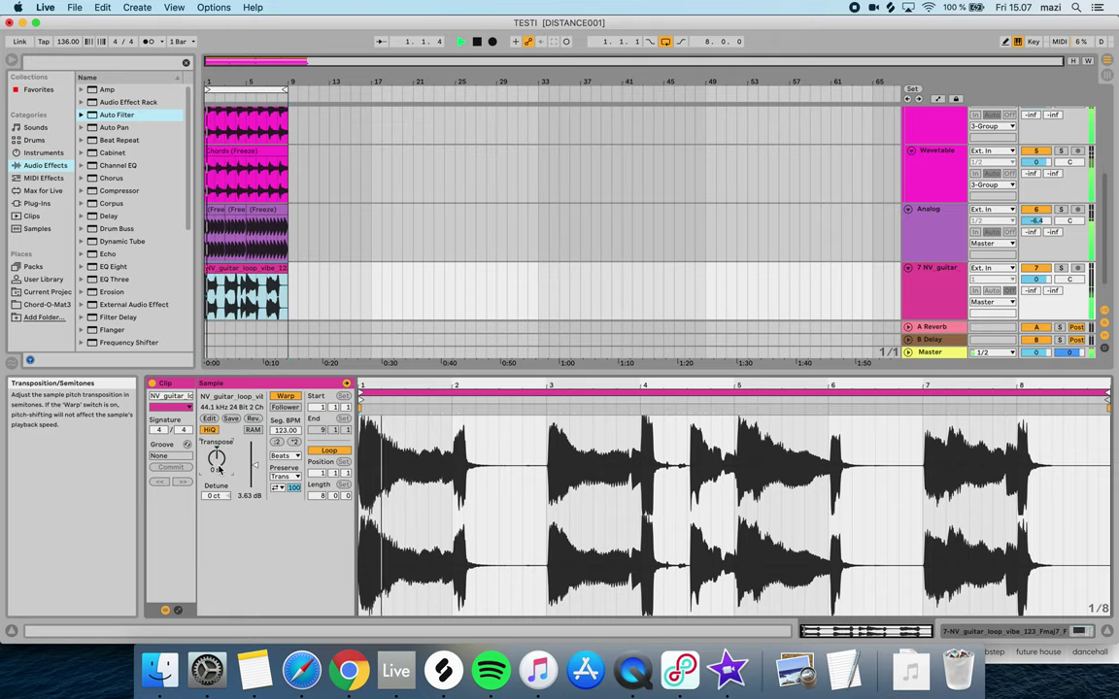
left_click(283, 456)
left_click(291, 507)
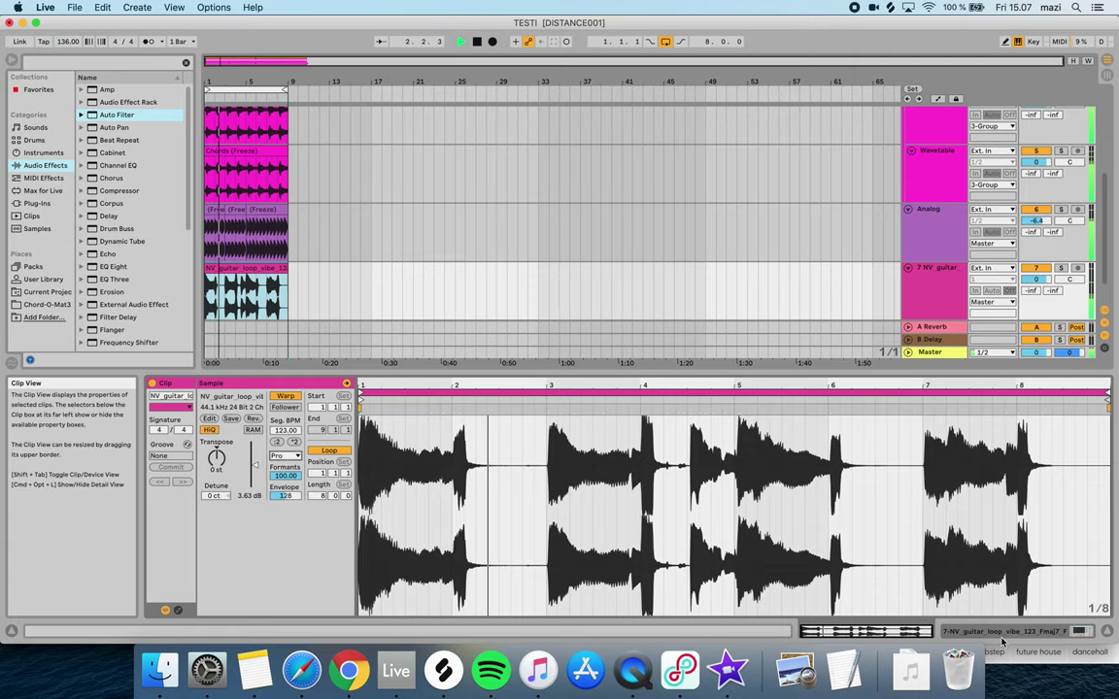
Set the guitar track's Auto Filter highpass cutoff frequency to 614 Hz
left_click(1078, 631)
left_click_drag(347, 530, 346, 530)
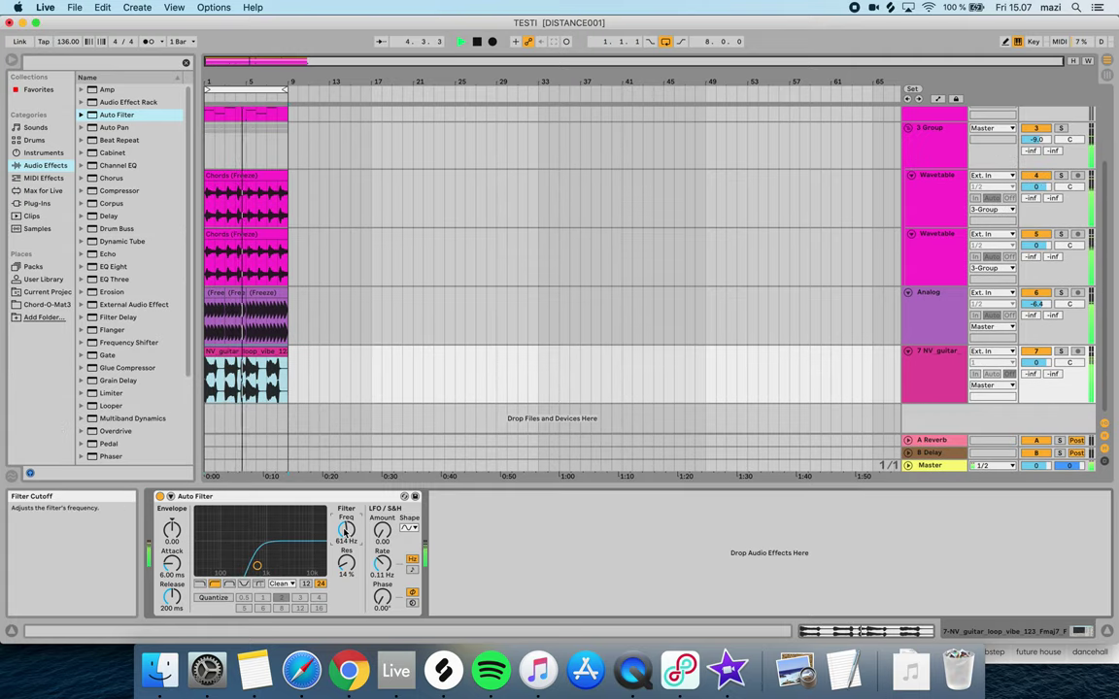
Try reversing the guitar loop clip, and reverse it back to its original direction
key("shift+Tab")
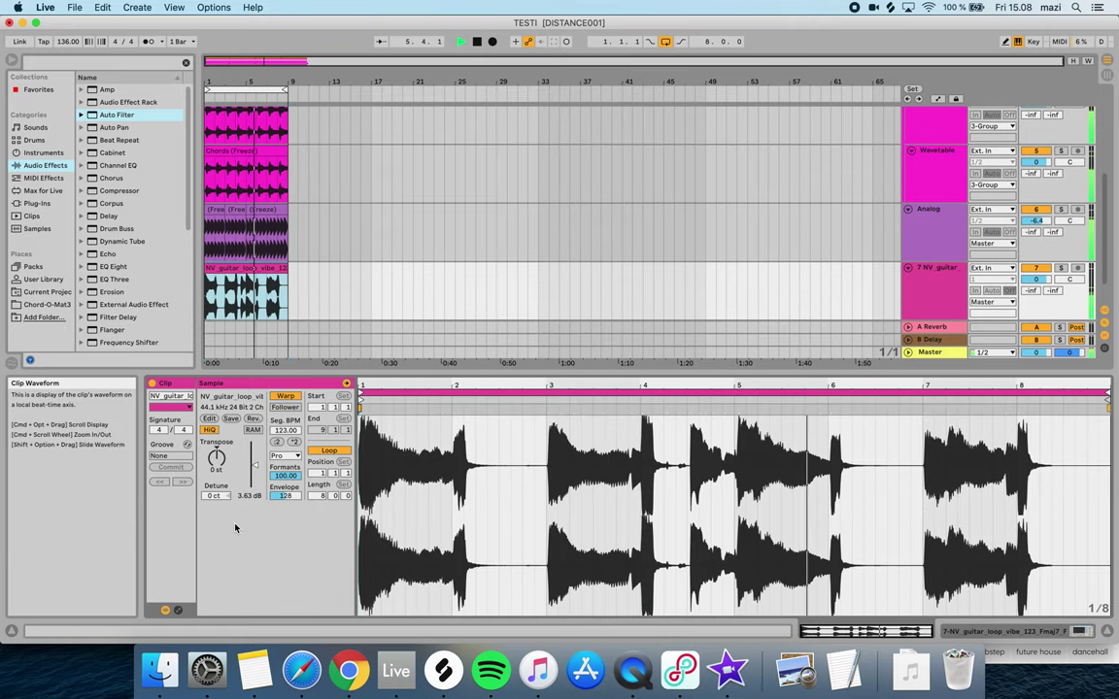
left_click(253, 418)
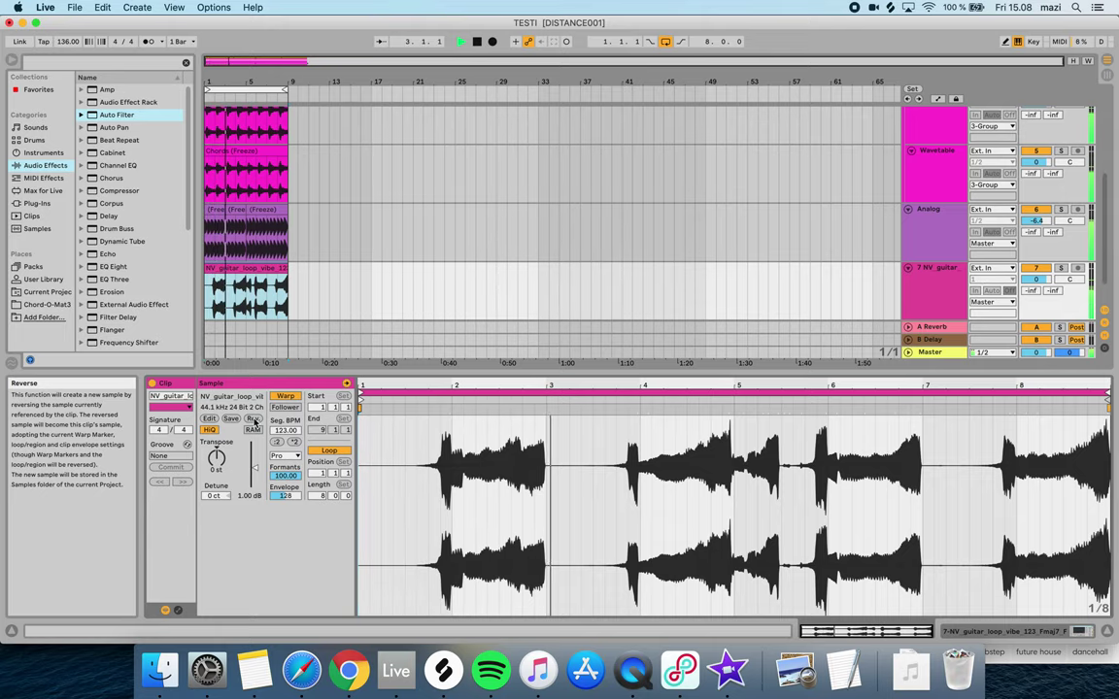
left_click(253, 419)
Split the guitar loop clip at bar 2 and reverse its first bar
left_click(209, 270)
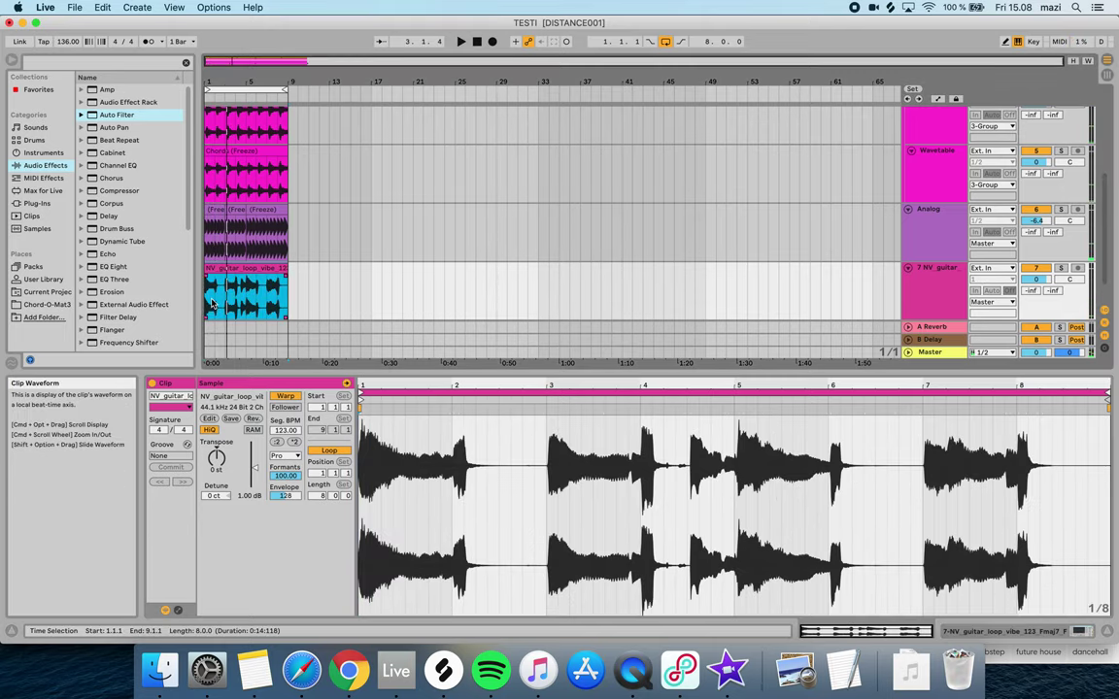
key("plus")
key("plus")
key("plus")
scroll(212, 302, "left", 10)
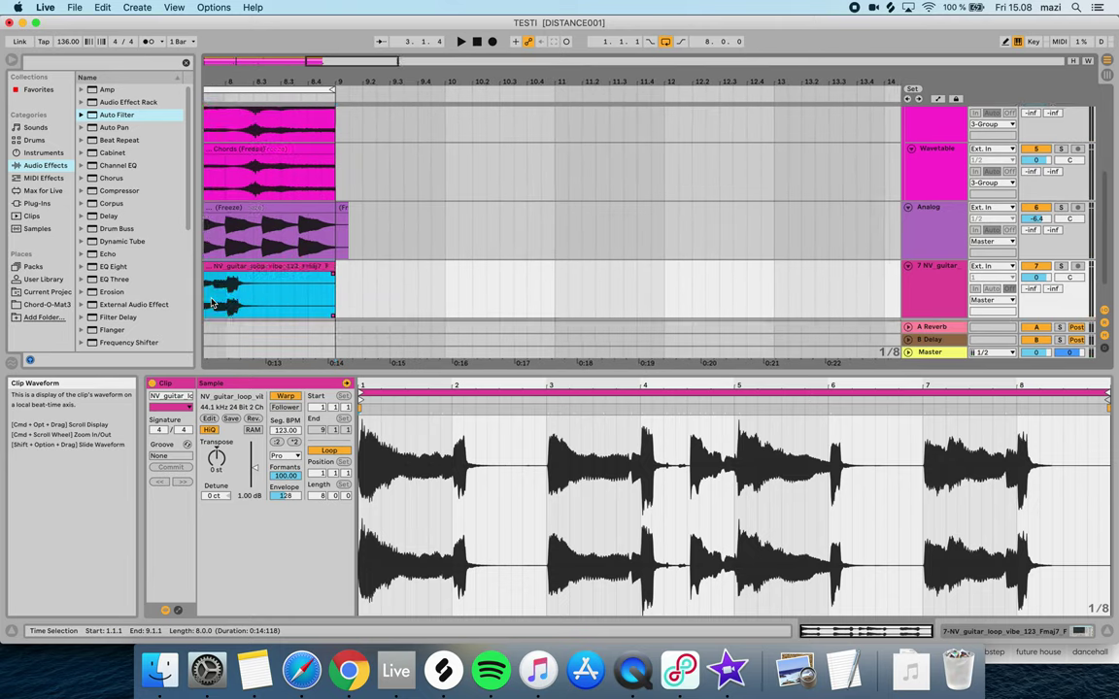
key("plus")
scroll(269, 259, "down", 3)
left_click(315, 273)
key("super+e")
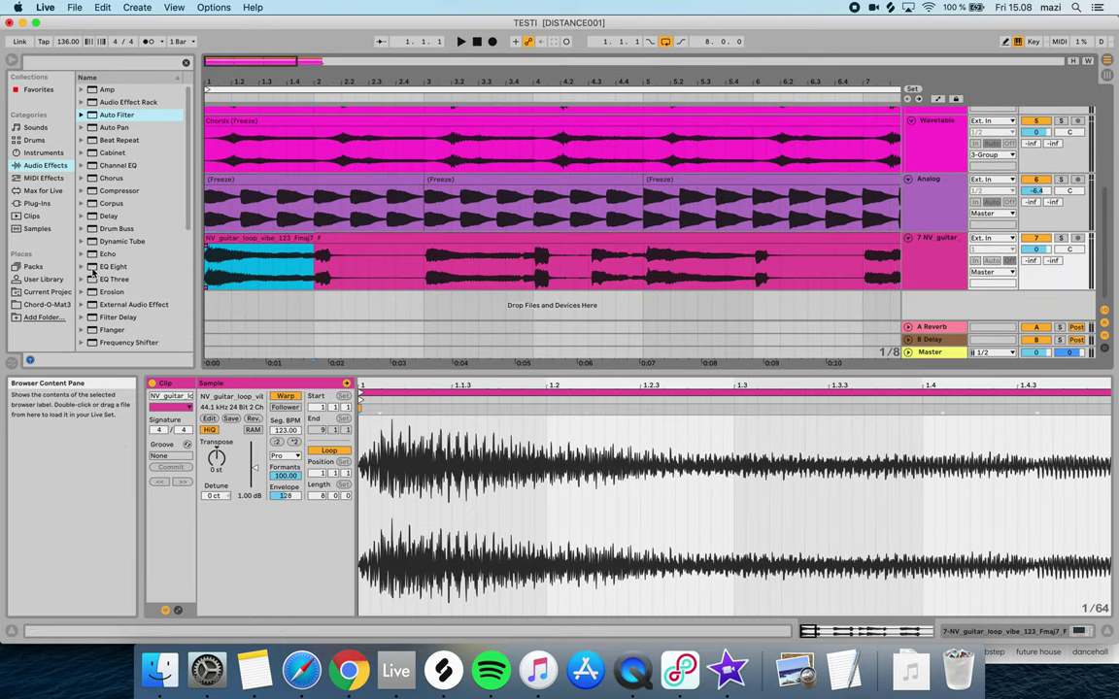
left_click(255, 419)
Play the reversed bar, then isolate the short guitar hit at the start of bar 2 and raise its clip gain
key("space")
left_click_drag(320, 272, 346, 269)
left_click_drag(255, 468, 254, 459)
key("super+z")
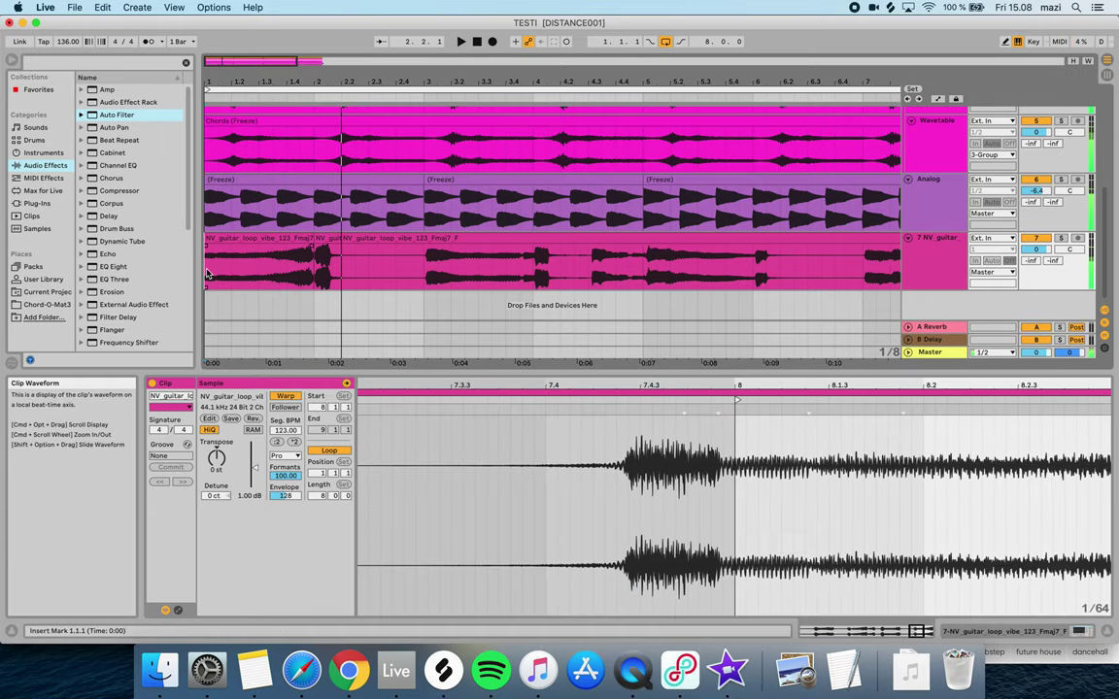
Reverse bar 3 of the guitar loop, and split off the short hit at the start of bar 4 with a higher clip gain
left_click_drag(424, 272, 531, 272)
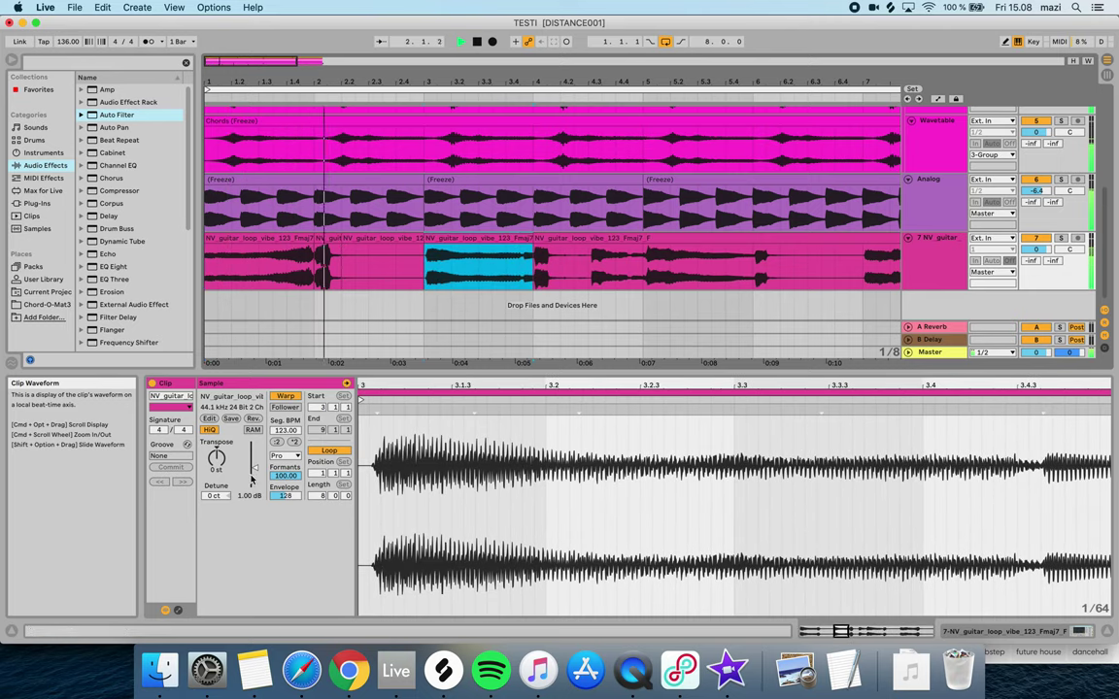
left_click(249, 418)
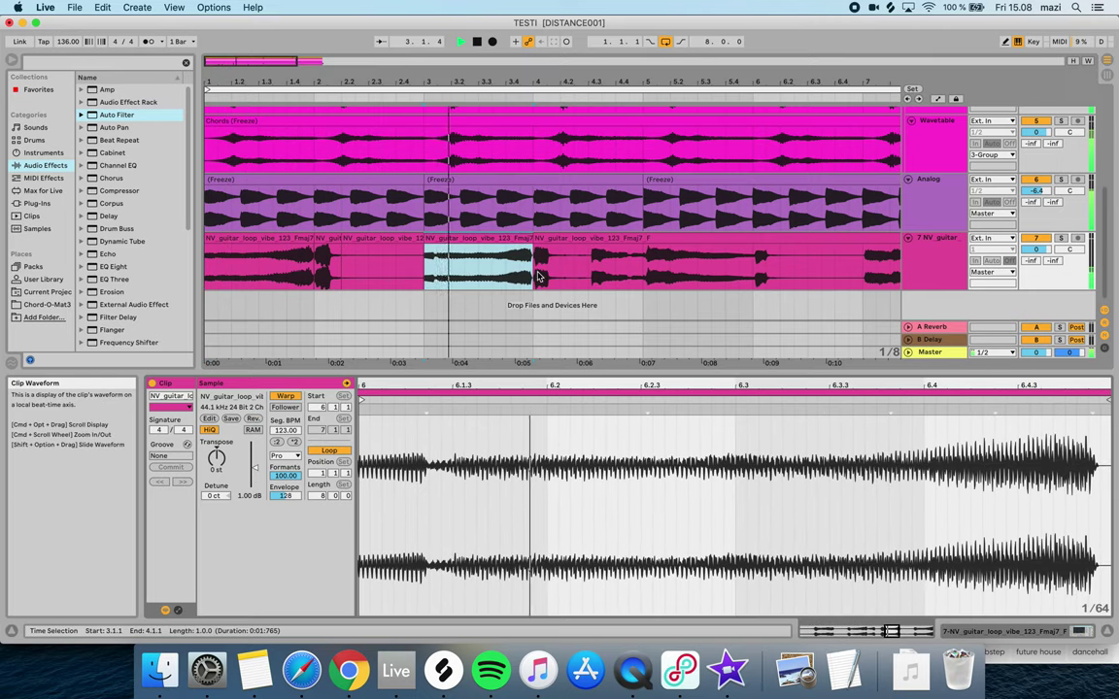
left_click_drag(534, 273, 560, 272)
key("super+e")
left_click_drag(254, 469, 254, 462)
key("space")
Delete the guitar audio between the short bar 4 hit and bar 5, and the remaining guitar clip from bar 5 onward
left_click_drag(574, 279, 641, 281)
key("Delete")
left_click(646, 280)
scroll(648, 279, "down", 5)
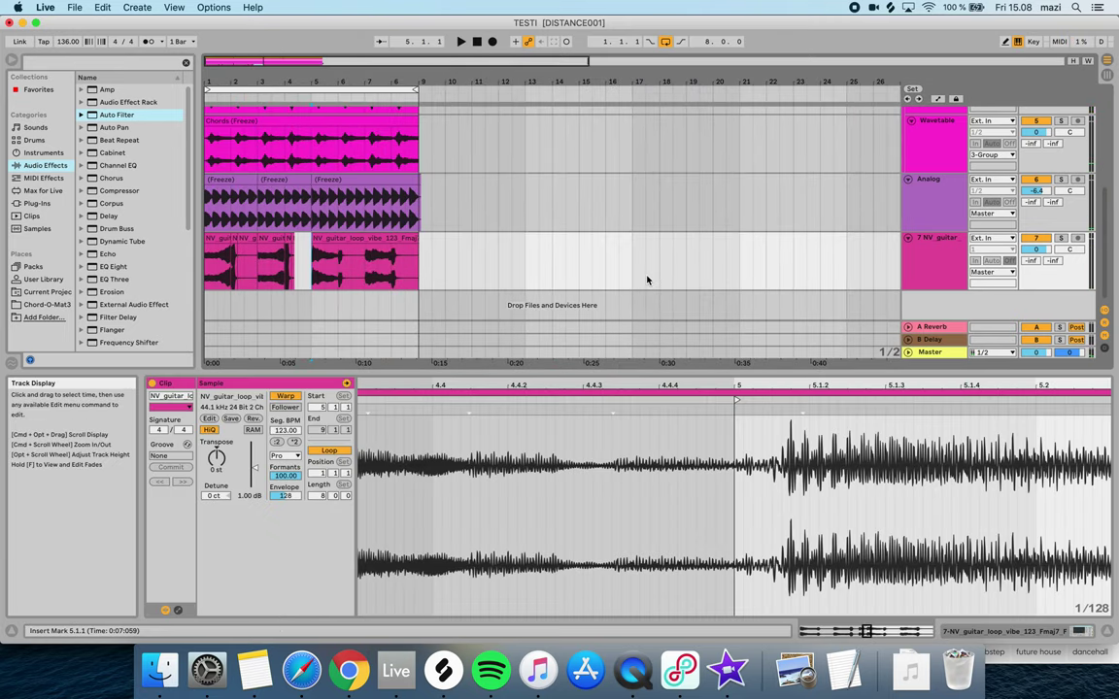
left_click(648, 280, "shift")
key("Delete")
Duplicate the edited guitar section of bars 1 to 4 to bar 5 and play the arrangement from bar 1
left_click_drag(311, 276, 192, 264)
key("ctrl+d")
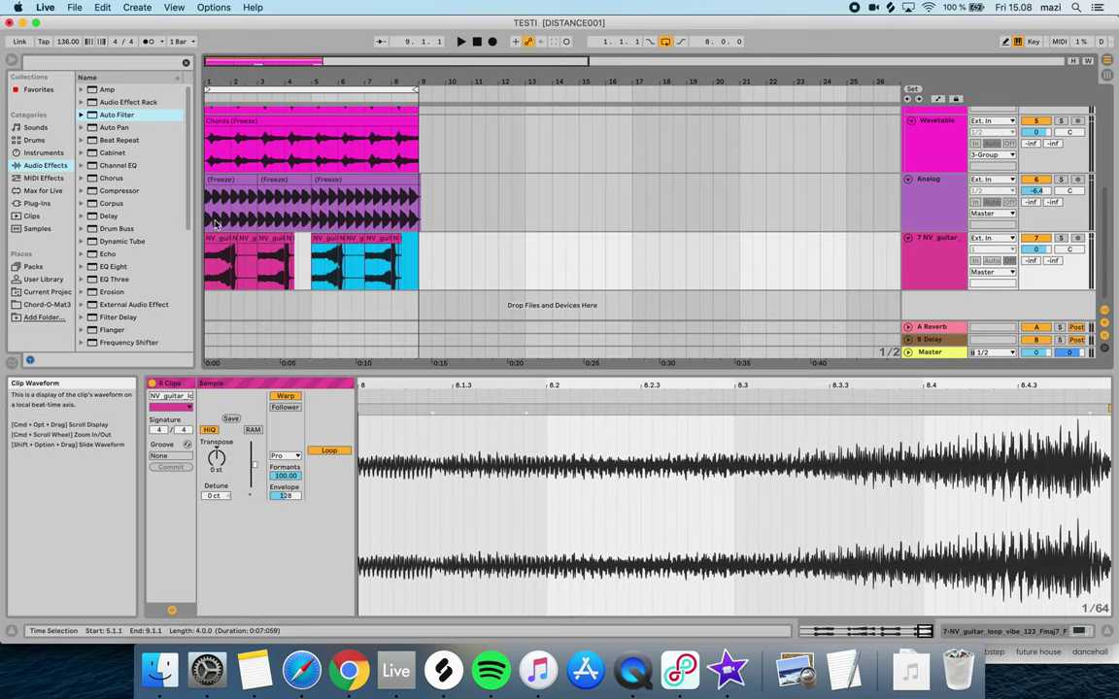
left_click(211, 215)
key("space")
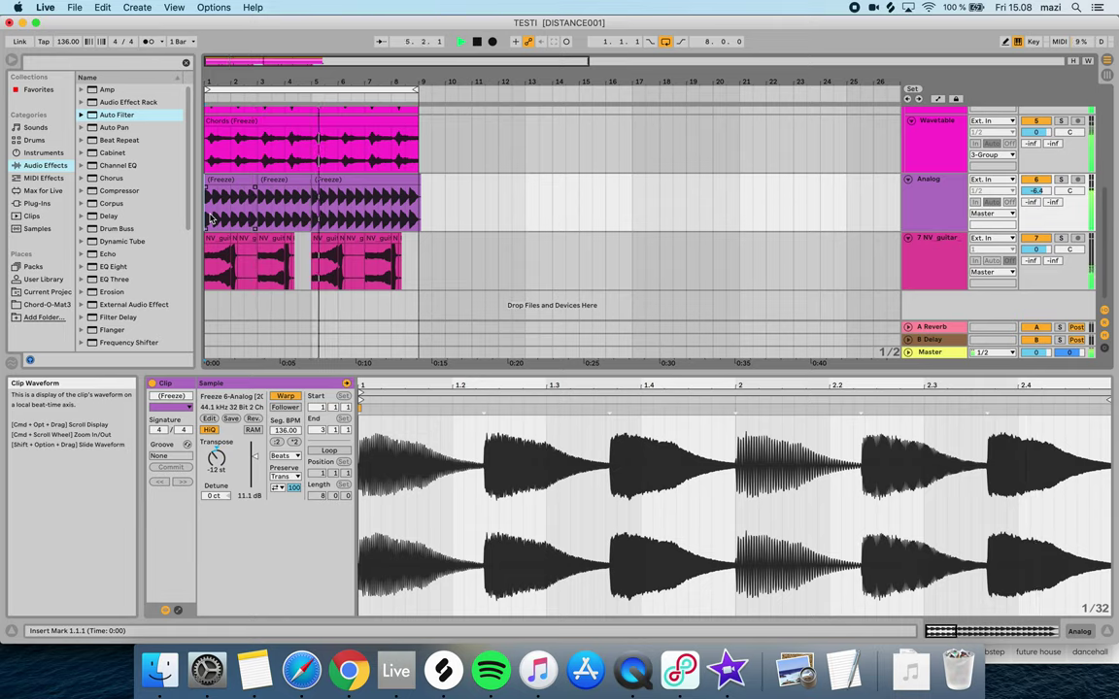
Review the tracks during playback and optimize the arrangement height so all tracks fit in view
scroll(269, 217, "up", 5)
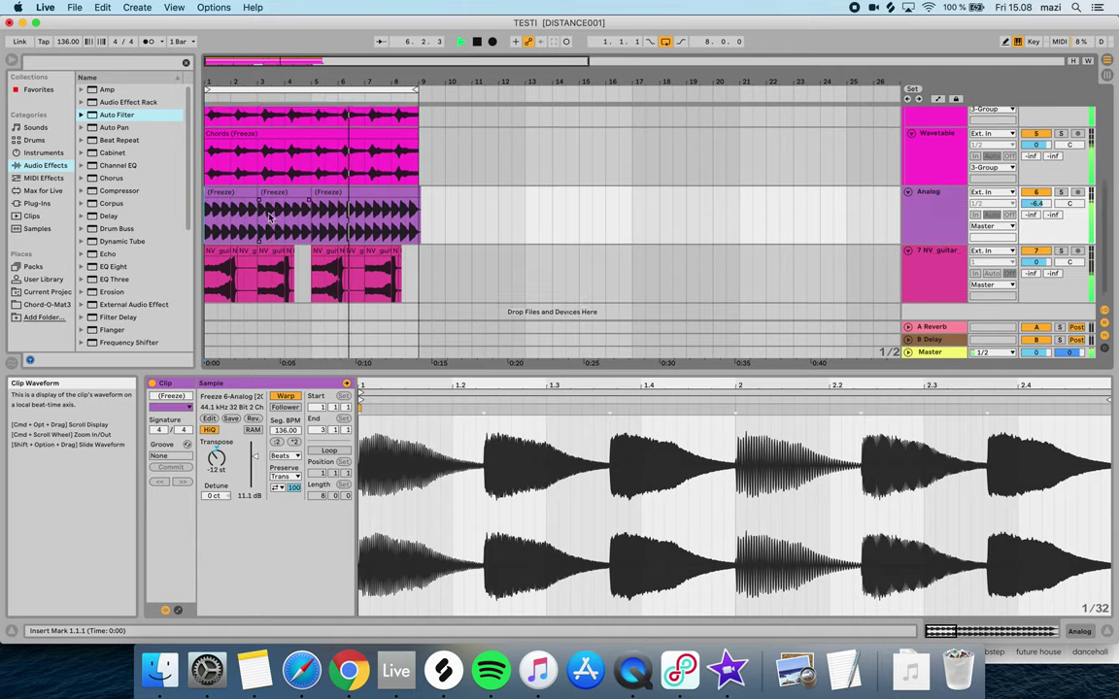
scroll(270, 218, "down", 5)
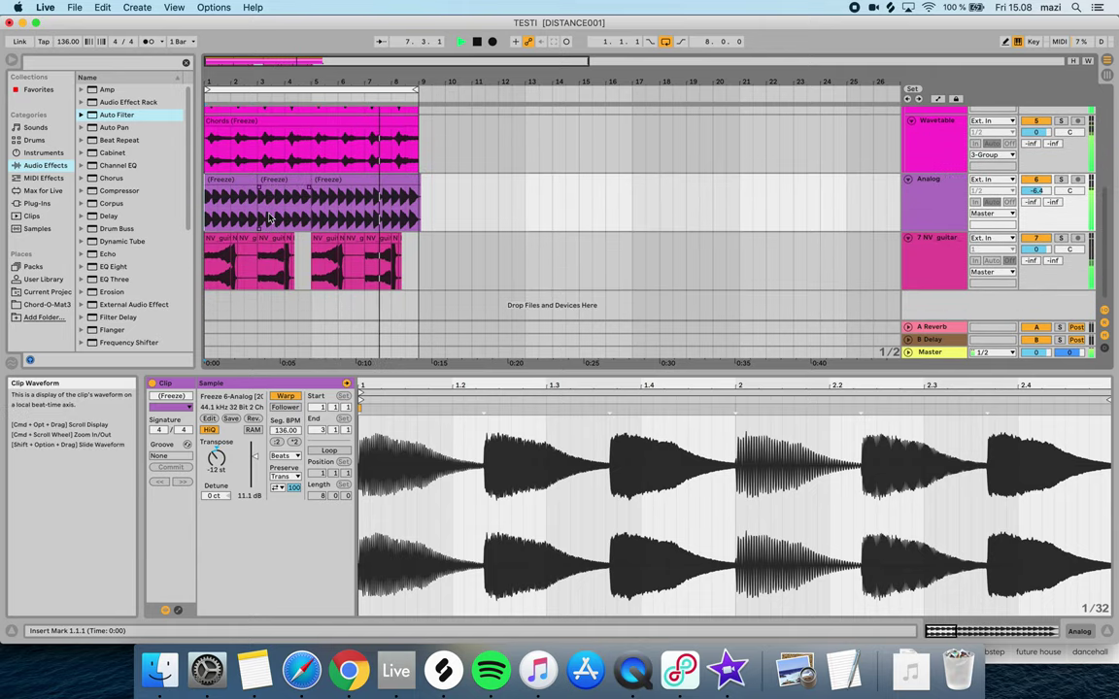
scroll(270, 218, "up", 6)
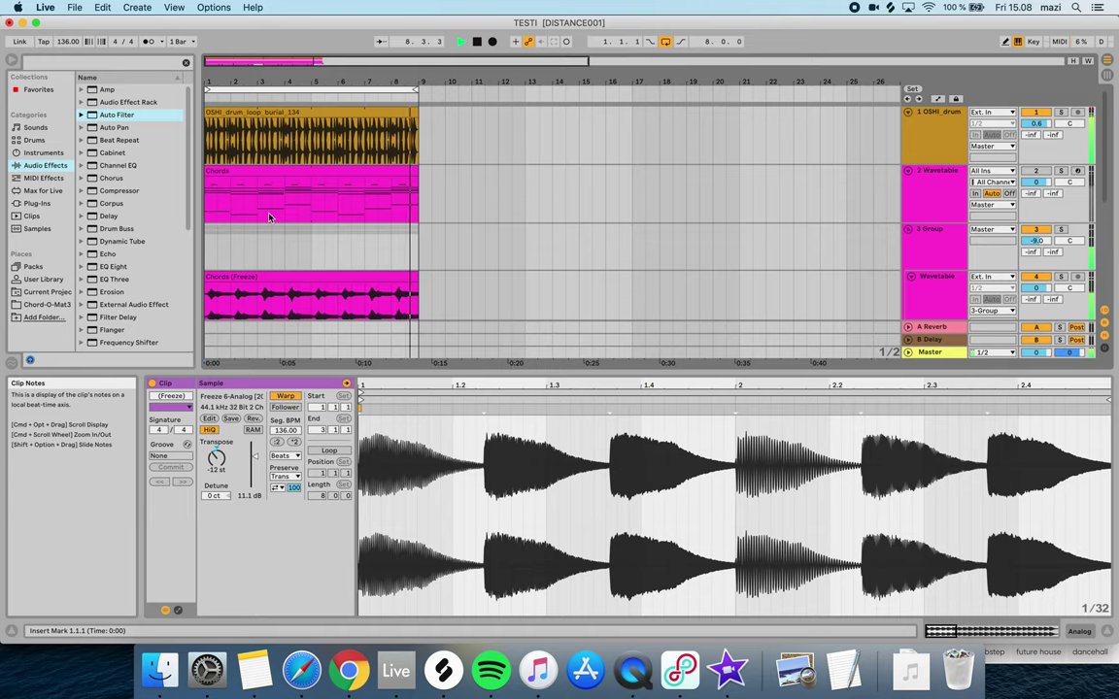
left_click(919, 98)
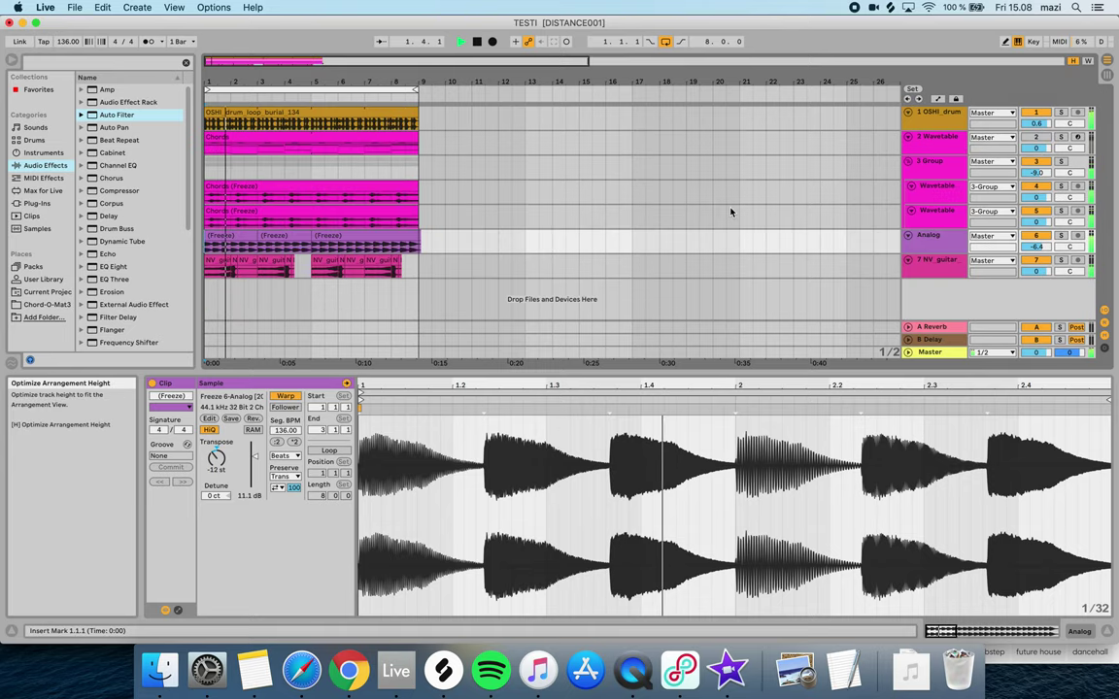